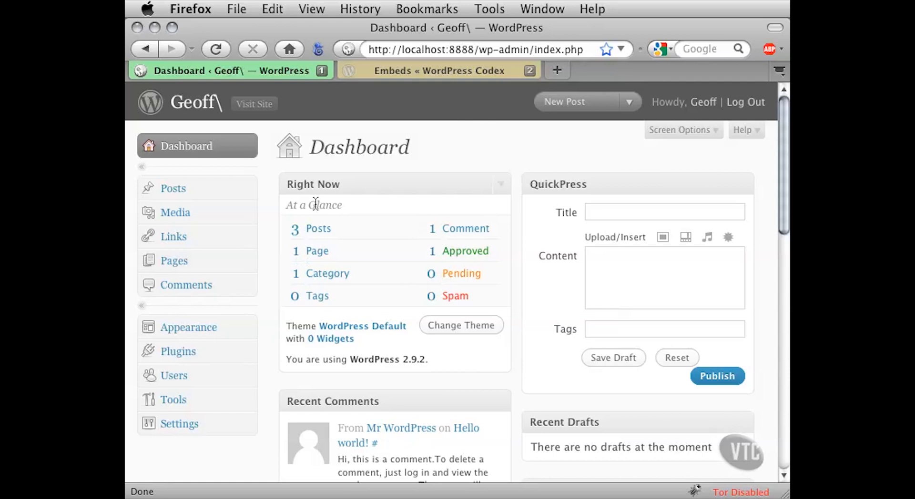
- Open the Media settings page of the WordPress site
click(247, 422)
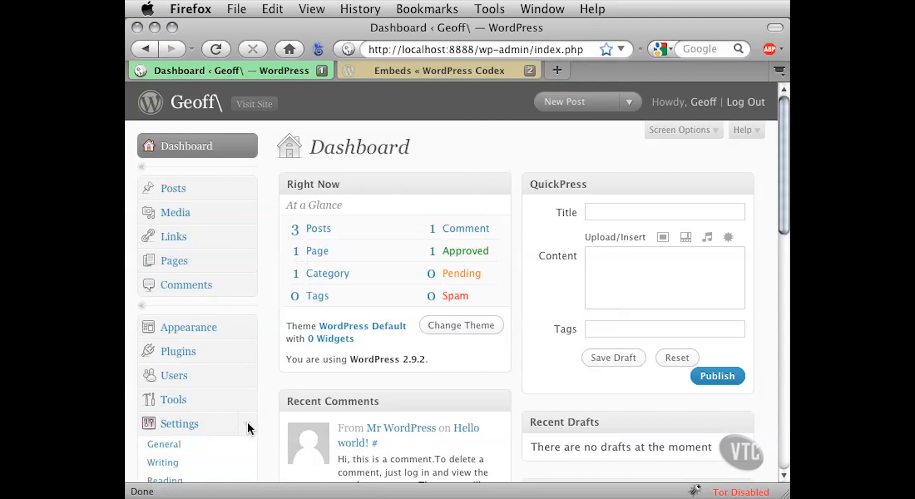
scroll(267, 413, down, 5)
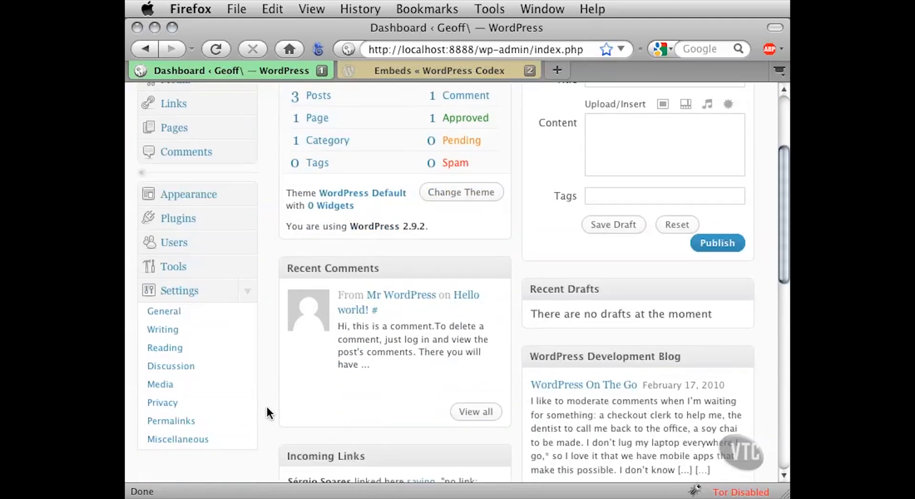
click(256, 384)
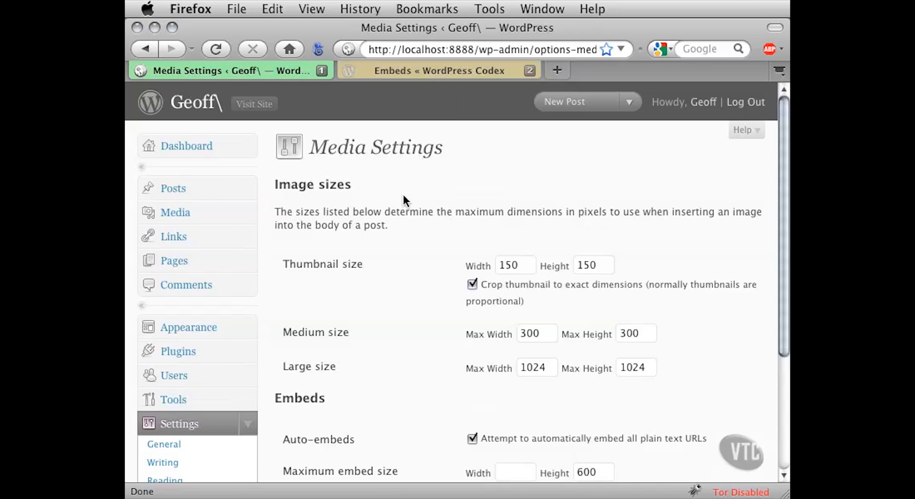
- Examine the image size options for thumbnail, medium and large images in the Media settings
drag(293, 185, 360, 184)
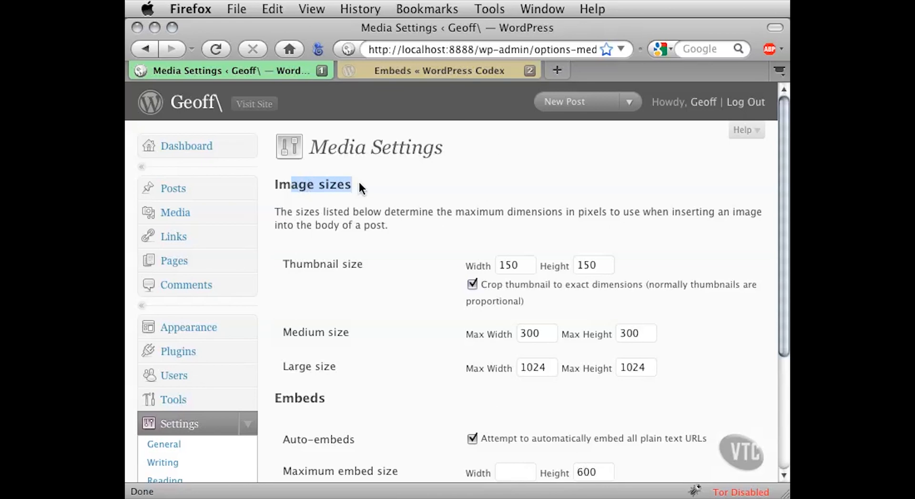
click(362, 182)
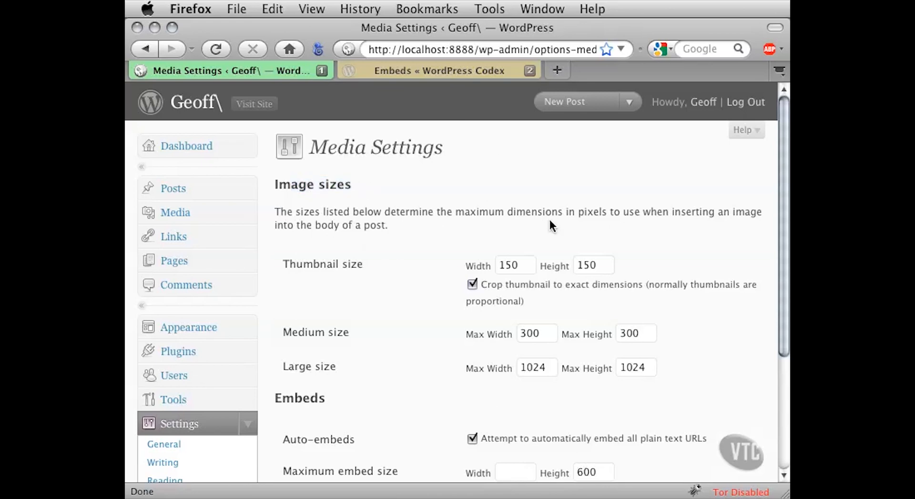
drag(534, 213, 627, 215)
click(621, 215)
scroll(414, 288, down, 3)
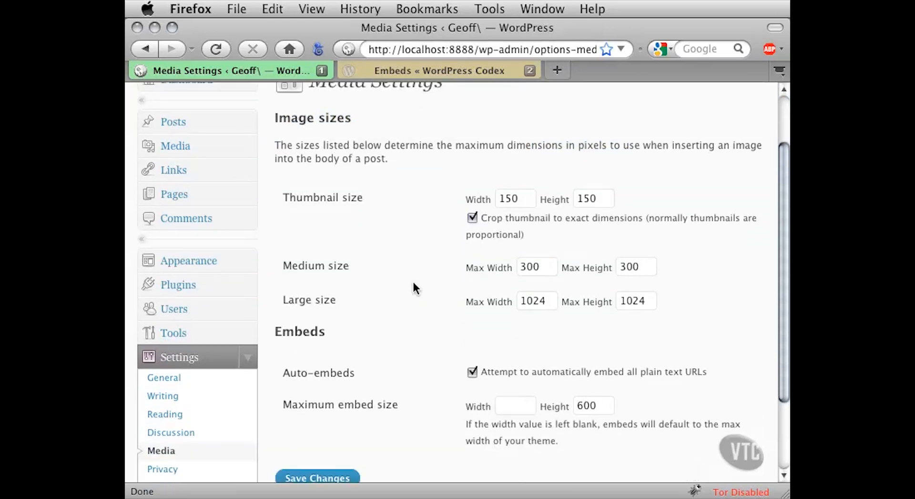
drag(296, 184, 366, 185)
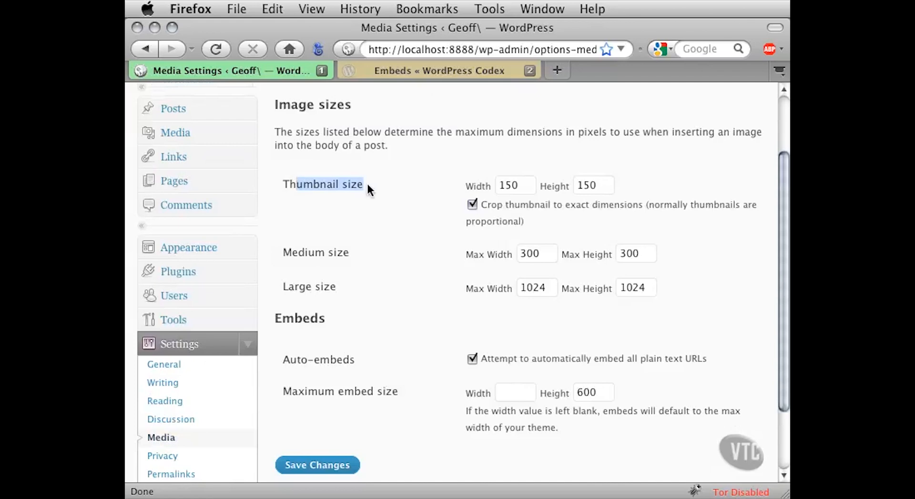
drag(305, 252, 349, 253)
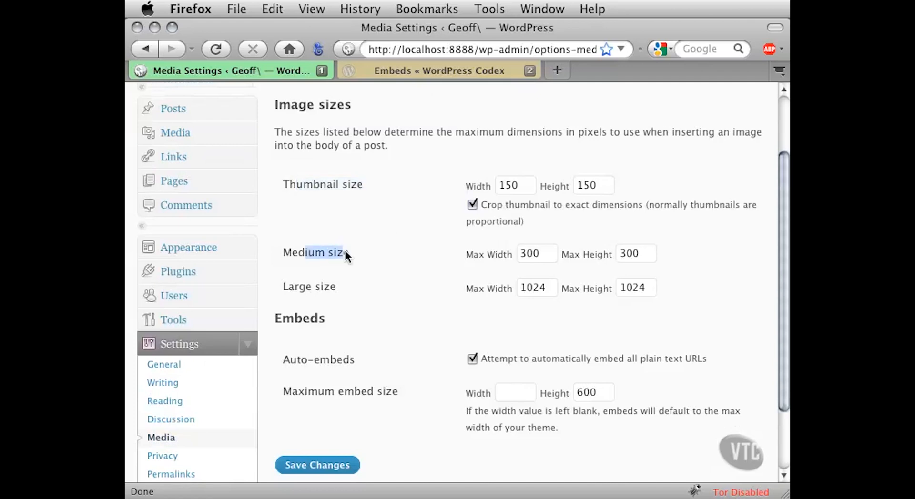
drag(301, 288, 333, 288)
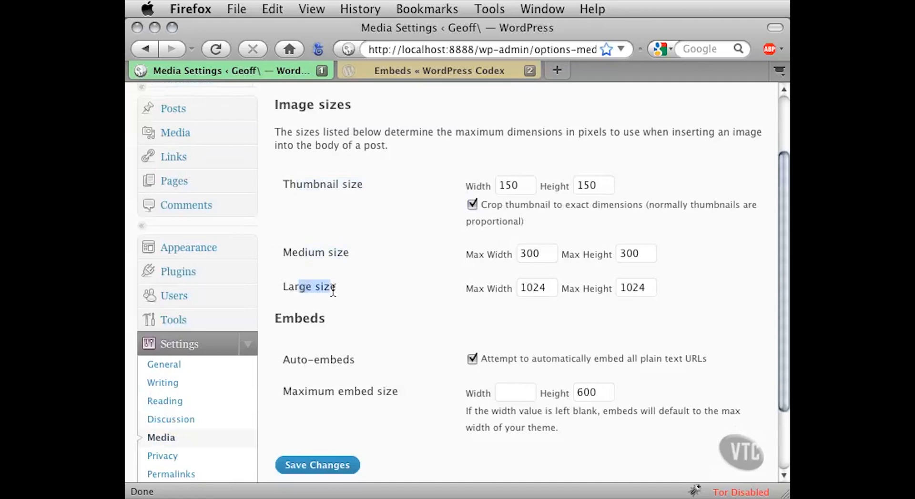
click(372, 280)
- Set the thumbnail size to a width of 100 and a height of 100 pixels
click(521, 186)
double_click(515, 186)
click(595, 186)
double_click(593, 186)
click(596, 187)
double_click(519, 185)
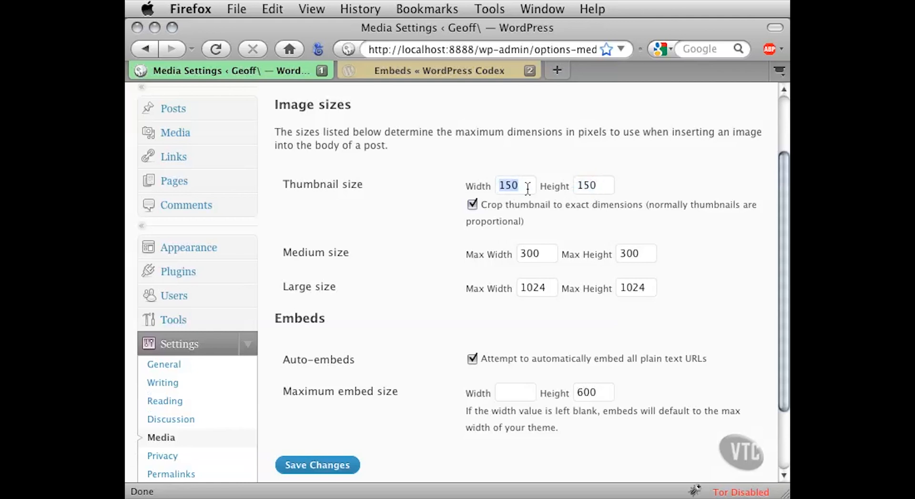
text(100)
key(Tab)
text(100)
- Set the medium image size to a maximum width of 250 and maximum height of 250 pixels
drag(537, 253, 516, 251)
text(250)
drag(643, 253, 616, 254)
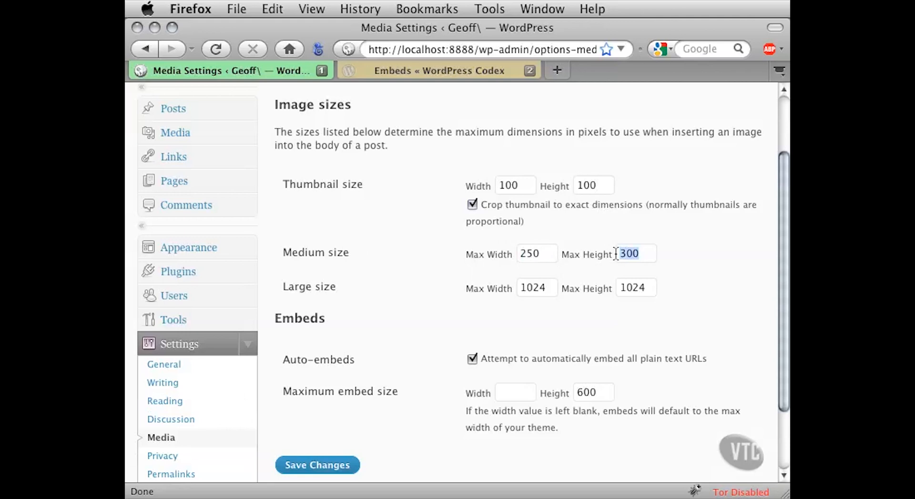
text(250)
- Set the large image size to a maximum width of 500 and maximum height of 500 pixels
drag(547, 287, 504, 288)
text(500)
drag(648, 288, 608, 288)
text(500)
- Examine the Embeds settings, covering the auto-embed option for plain text URLs and the maximum embed size
scroll(411, 340, down, 3)
drag(294, 267, 310, 267)
drag(297, 307, 343, 308)
click(363, 311)
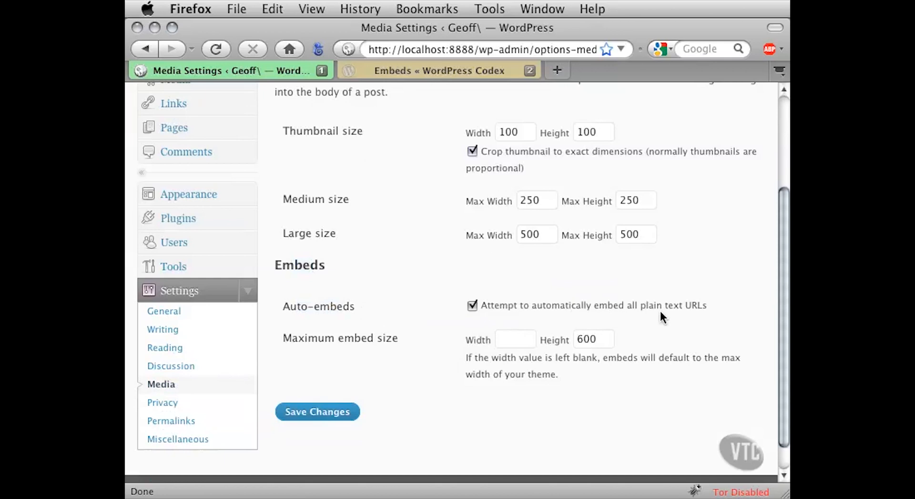
drag(690, 310, 488, 310)
click(714, 305)
double_click(601, 340)
click(599, 340)
drag(477, 378, 560, 375)
click(534, 376)
click(571, 376)
- Switch to the WordPress Codex Embeds page and read its In A Nutshell section with the YouTube URL example
click(473, 75)
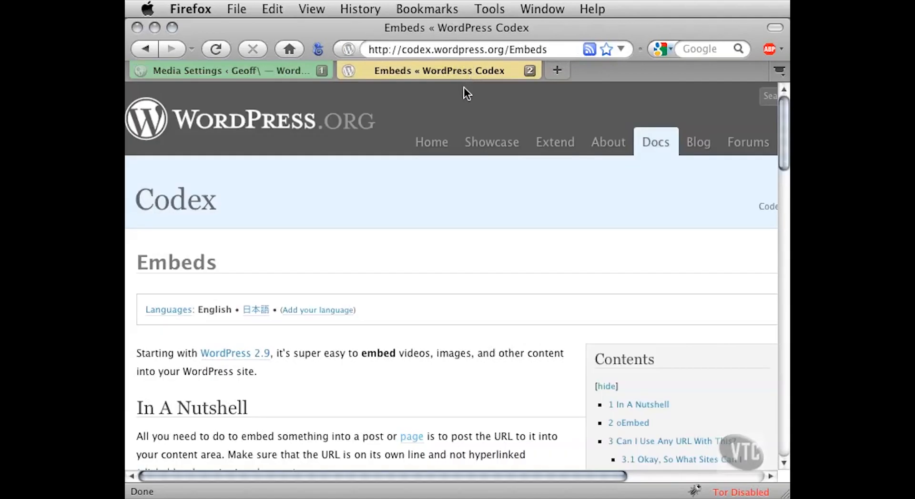
drag(548, 50, 366, 49)
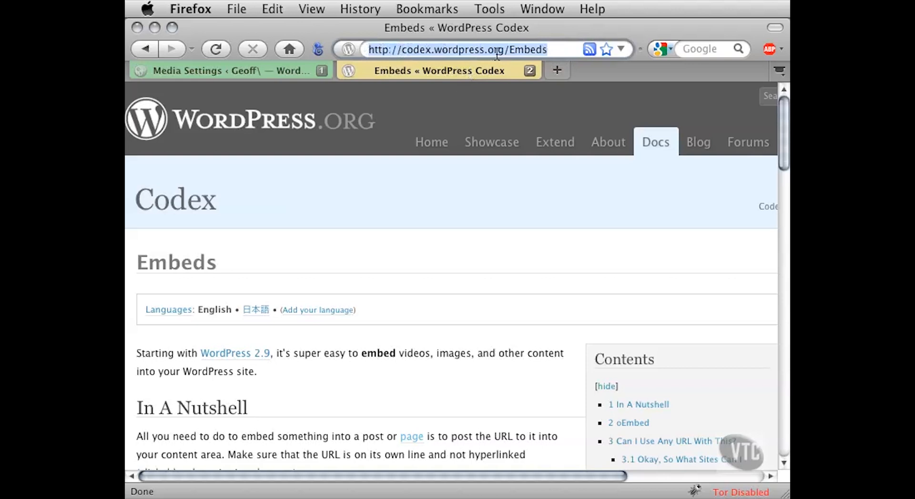
click(547, 49)
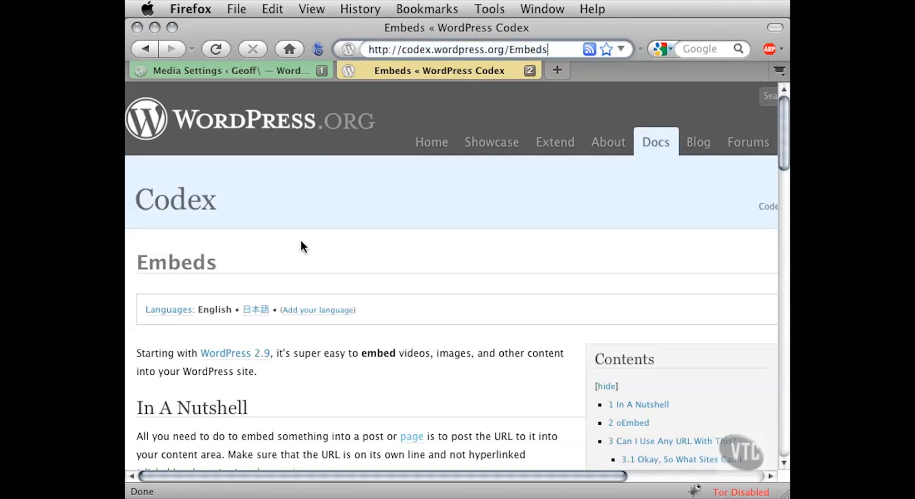
scroll(416, 361, down, 5)
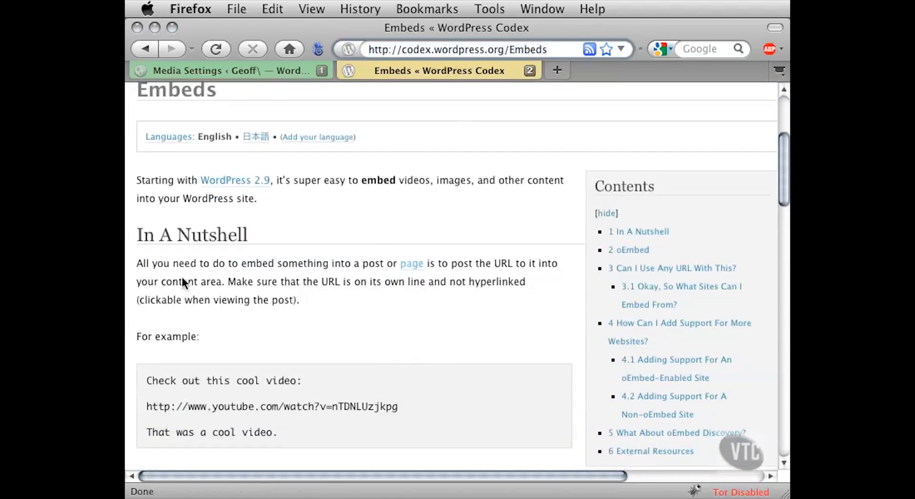
drag(137, 264, 228, 285)
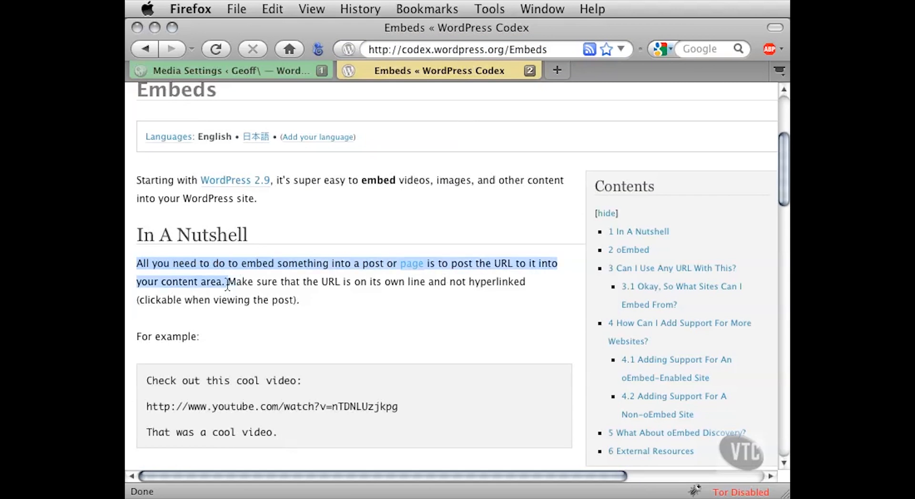
click(264, 299)
scroll(306, 355, down, 2)
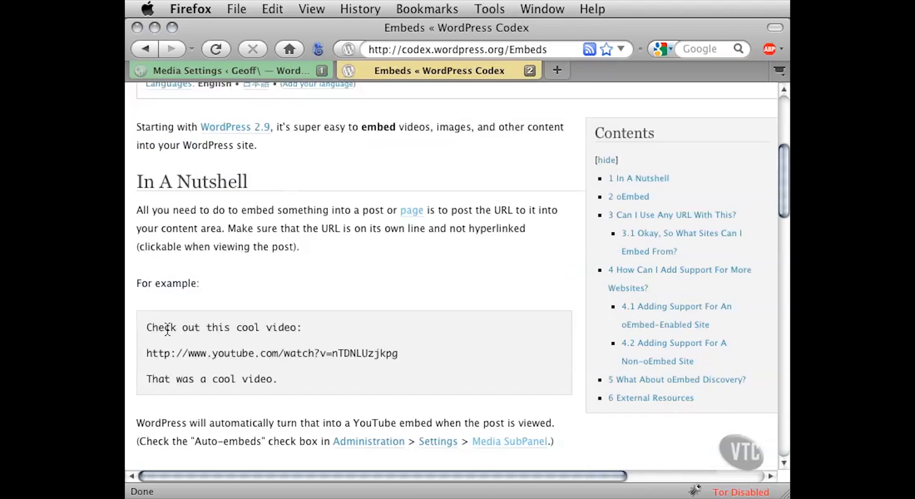
drag(154, 328, 272, 329)
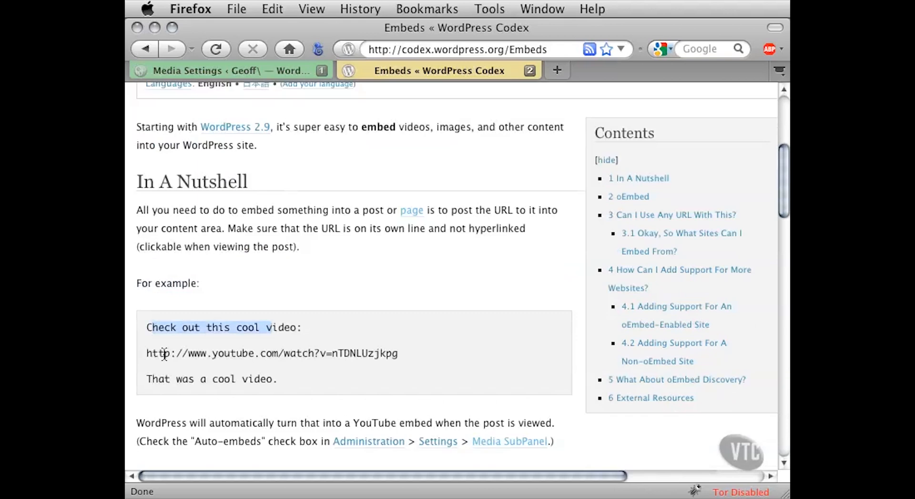
click(148, 355)
drag(147, 354, 394, 352)
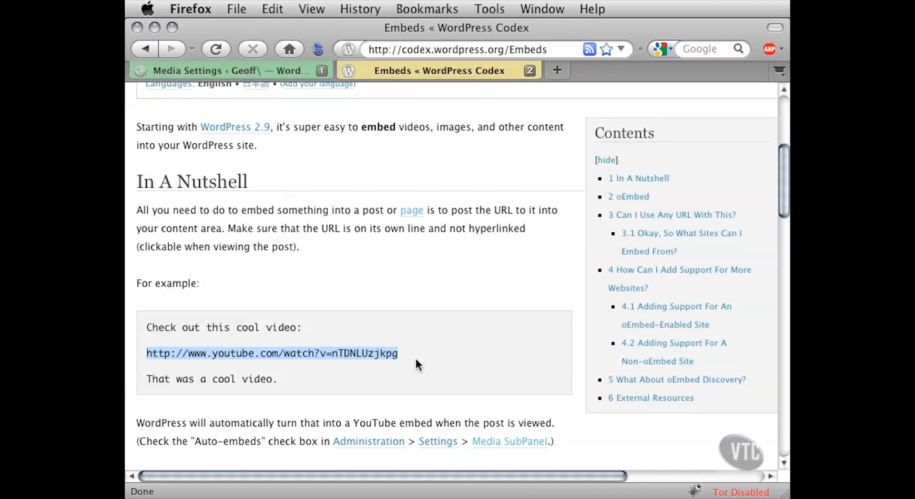
click(415, 358)
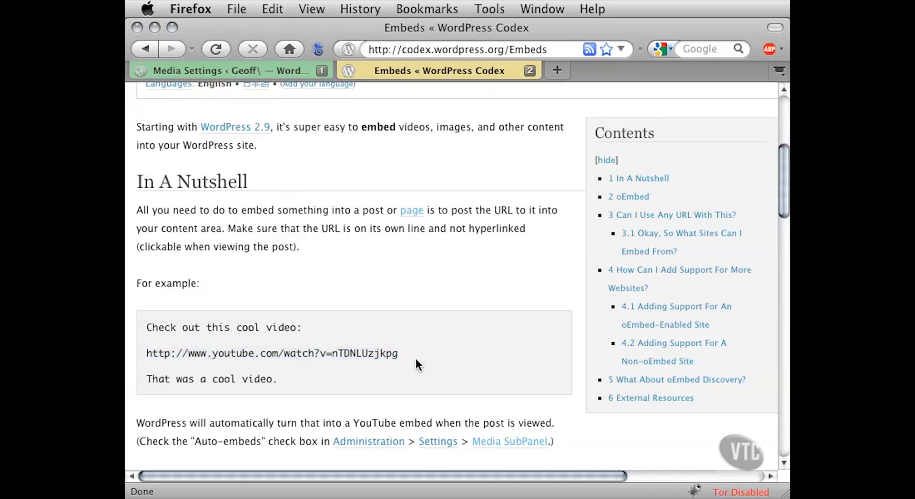
- Return to the Media Settings page and save the changed settings
key(ctrl+Tab)
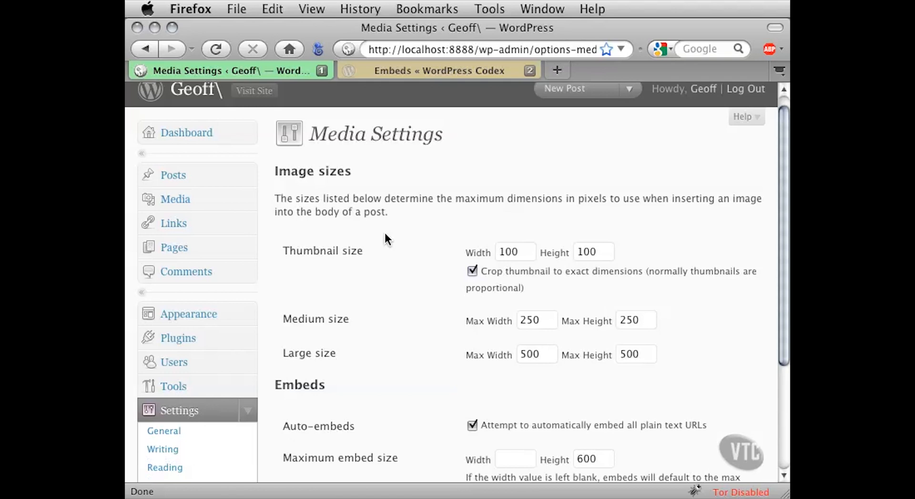
scroll(401, 329, down, 5)
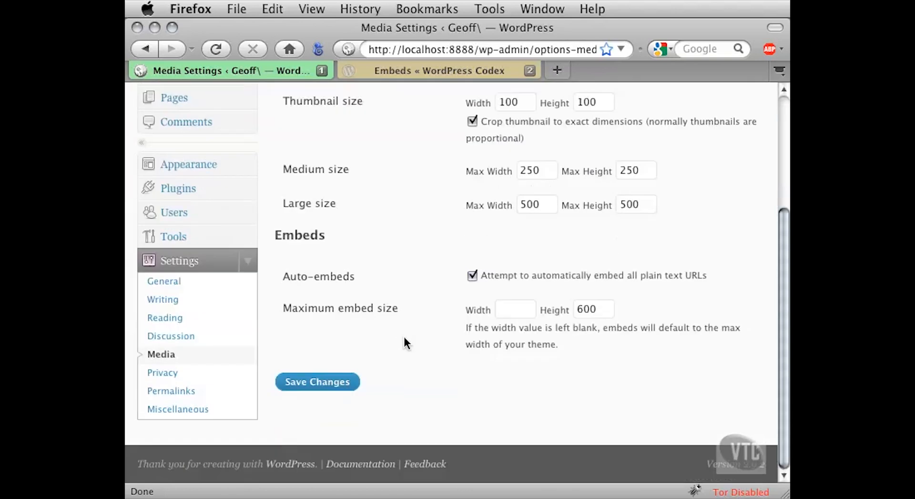
click(330, 389)
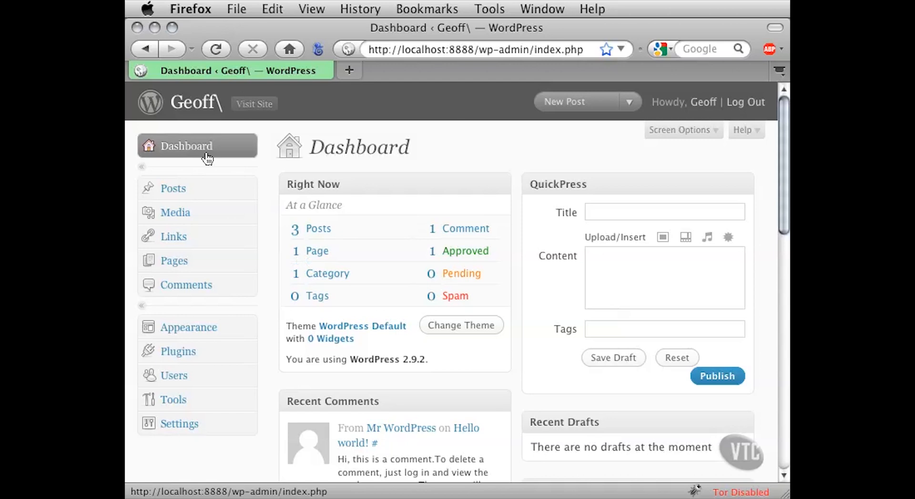
- Open the post "Welcome To My New Blog" for editing from the list of posts
click(189, 189)
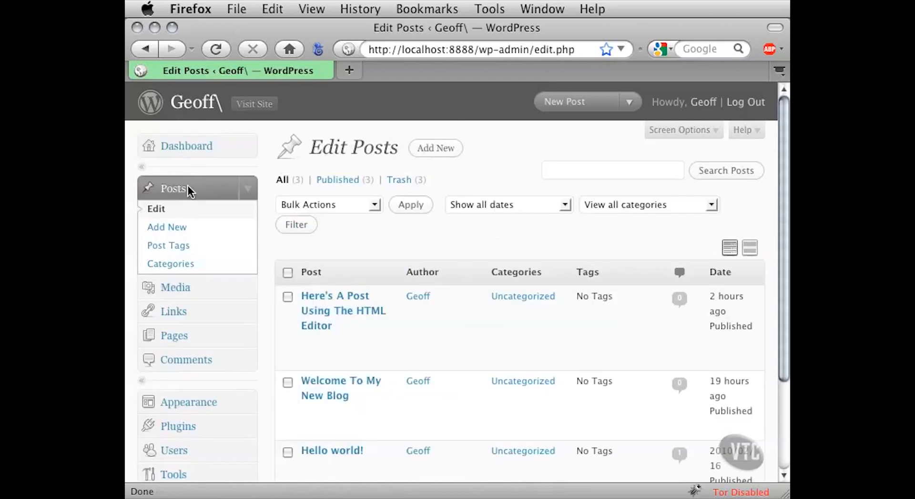
scroll(268, 341, down, 3)
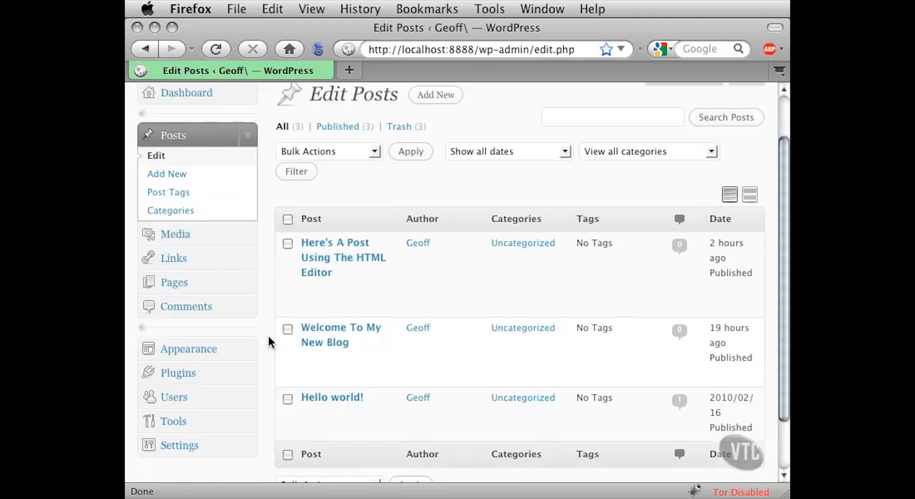
scroll(268, 341, down, 2)
mouse_move(332, 335)
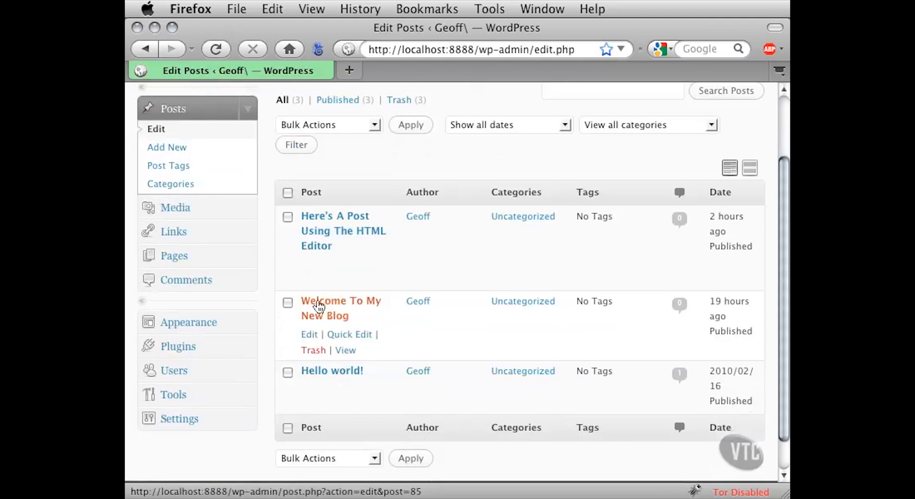
click(325, 314)
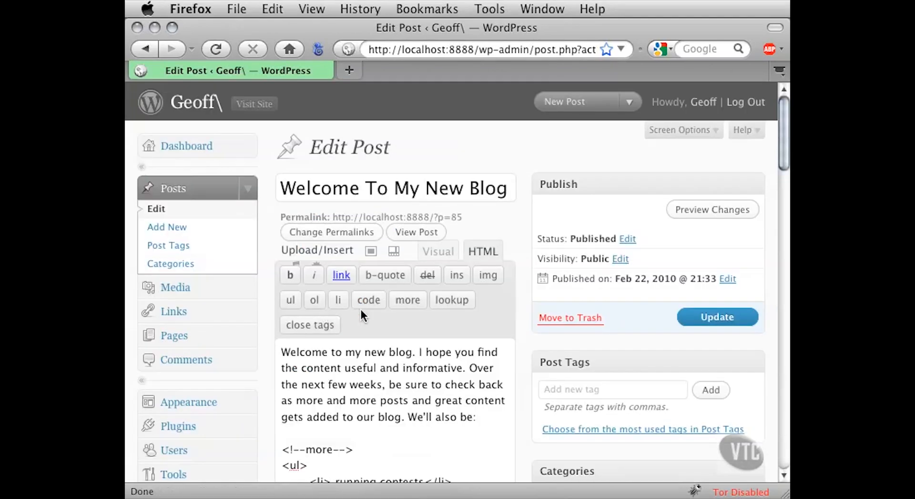
- Widen the browser window and switch the post's content to the Visual editor
drag(784, 493, 914, 492)
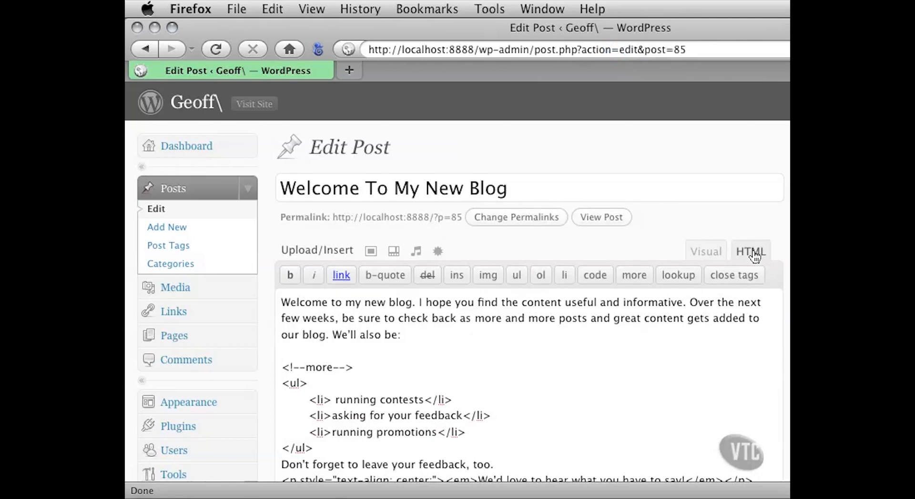
click(705, 253)
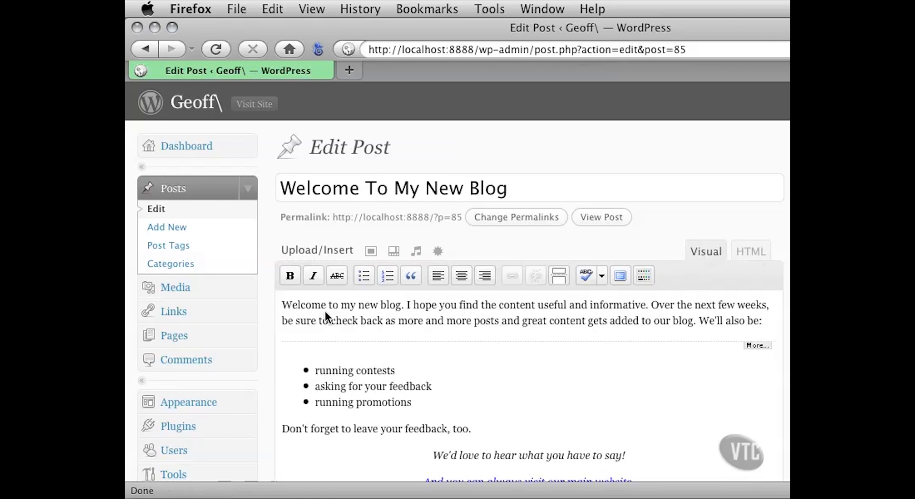
drag(284, 305, 508, 317)
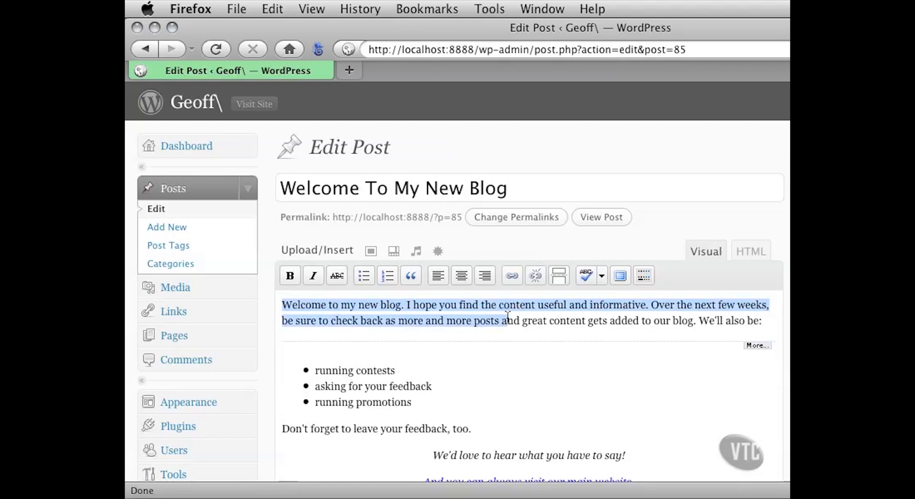
click(508, 317)
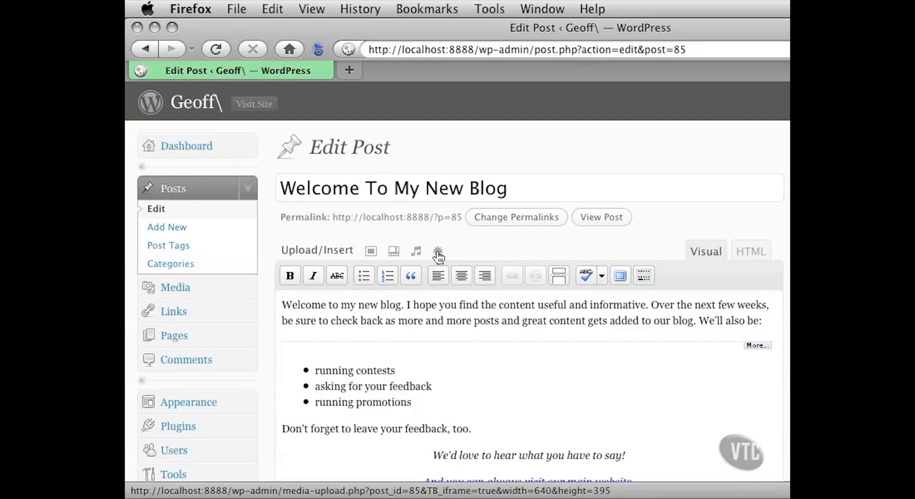
- Start adding an image to the post and show the form for inserting one from a URL, with the browser window narrowed to fit the screen
click(369, 257)
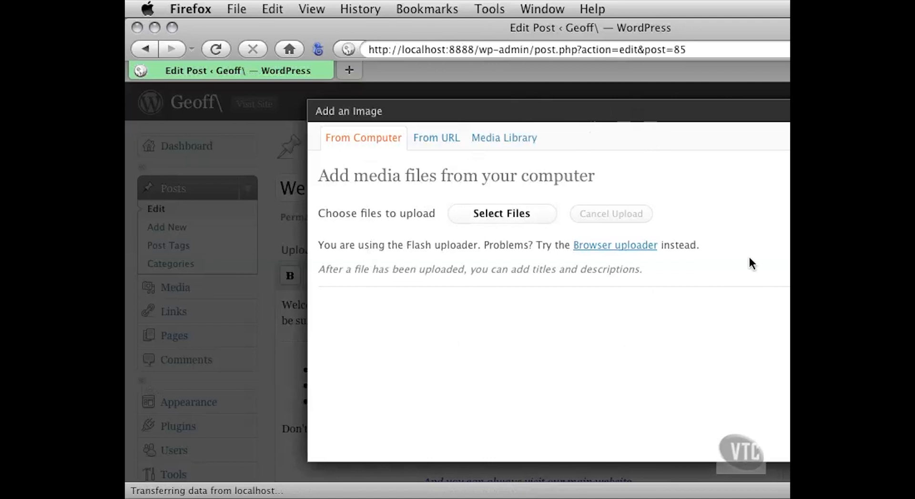
drag(914, 494, 786, 494)
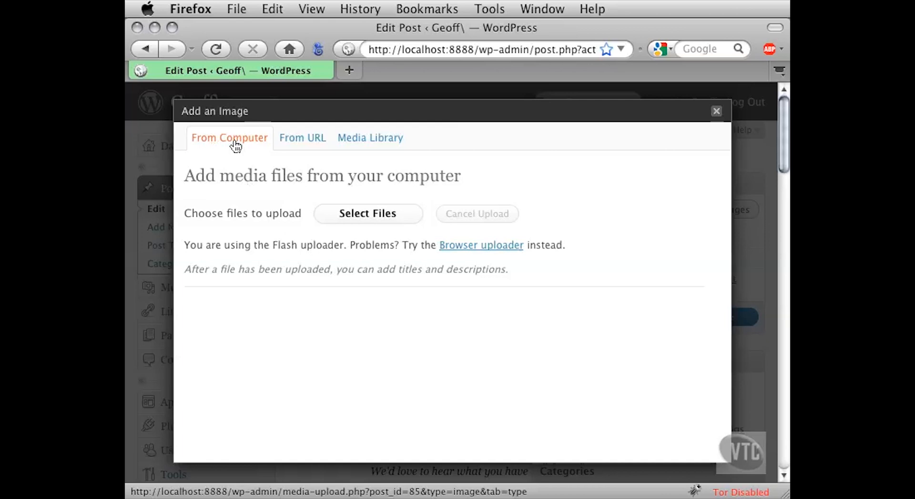
click(300, 142)
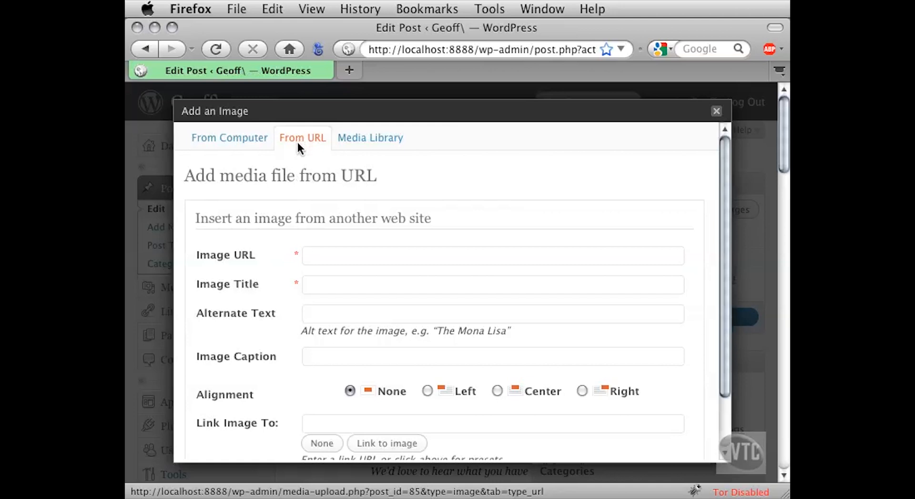
- Look at the Media Library source for images, and return to the form for uploading files from the computer
click(353, 137)
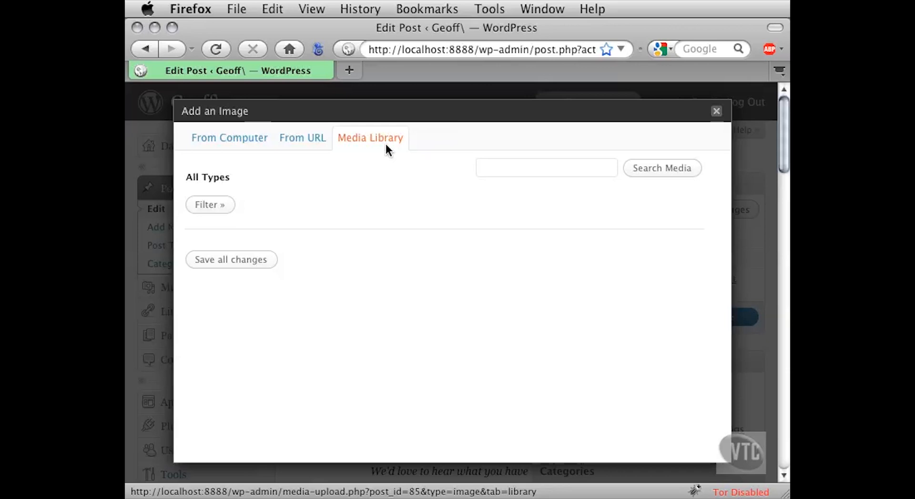
click(242, 138)
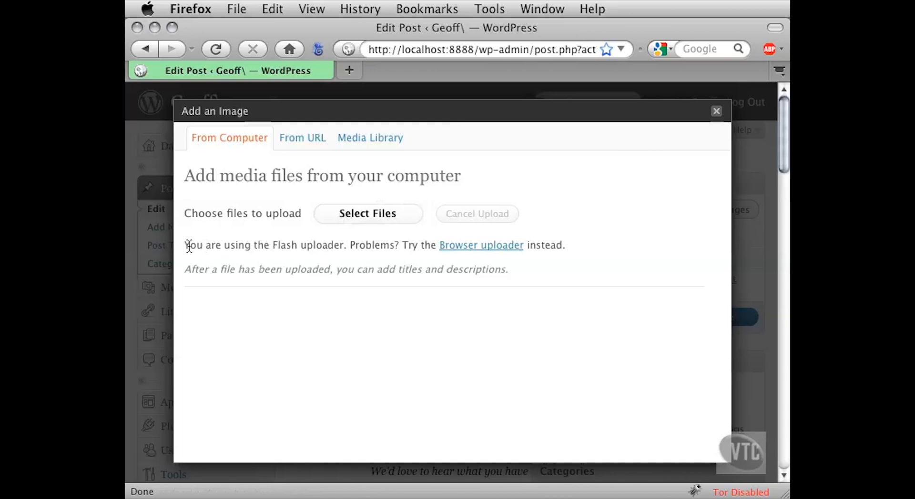
drag(281, 246, 392, 246)
click(417, 246)
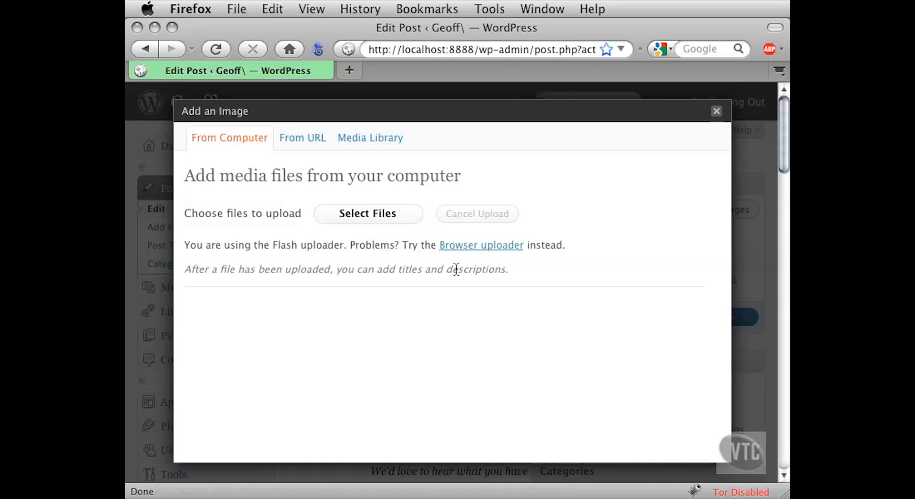
- Switch the image upload form to the Browser uploader and back to the Flash uploader
click(461, 246)
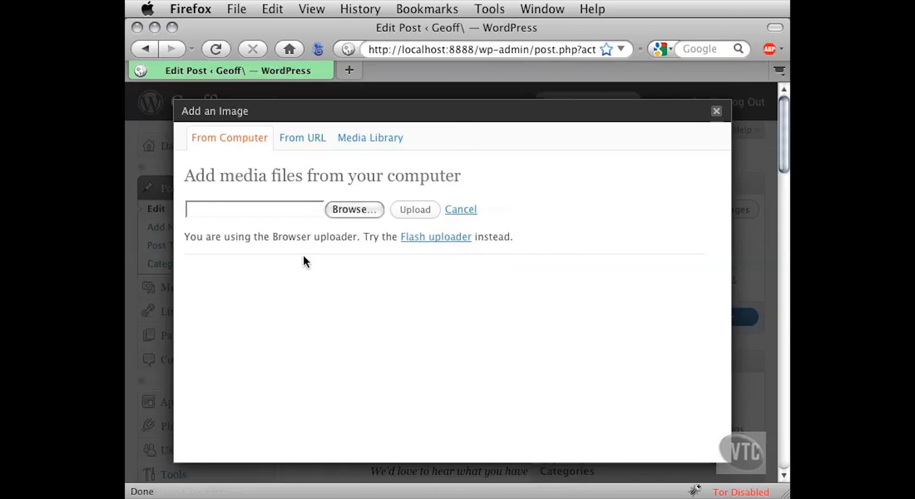
drag(273, 237, 491, 240)
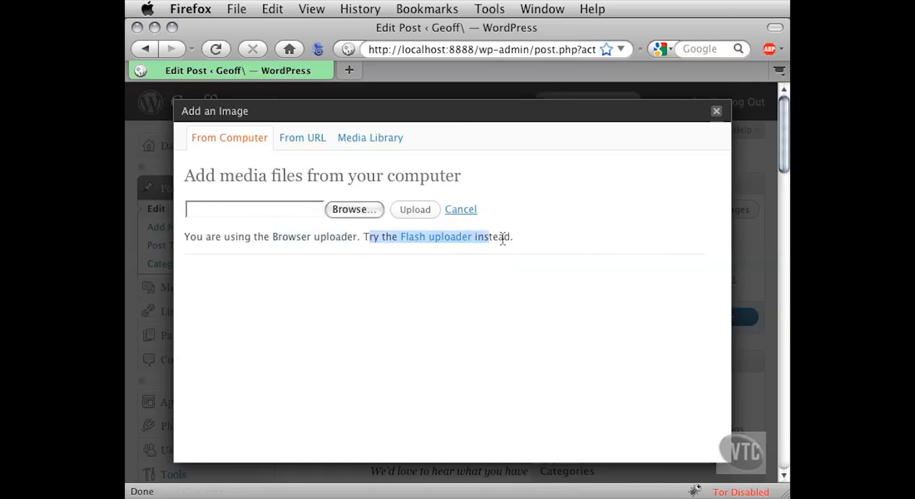
click(496, 267)
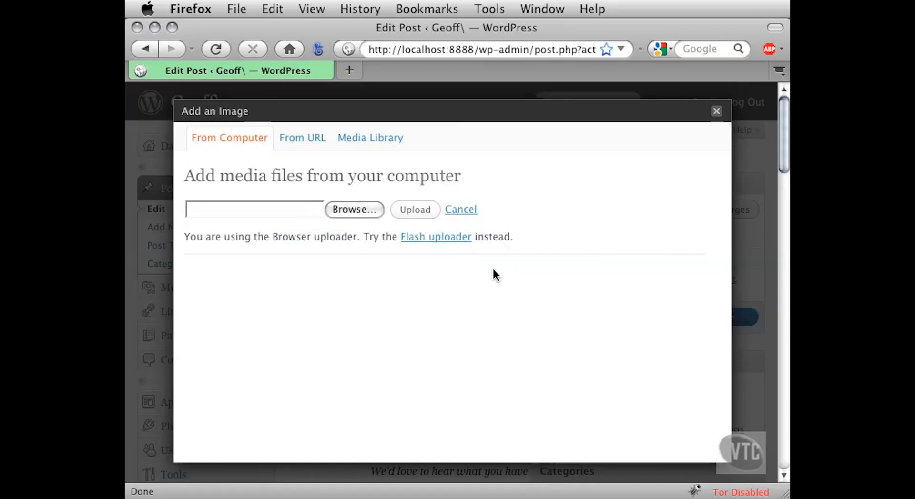
click(431, 237)
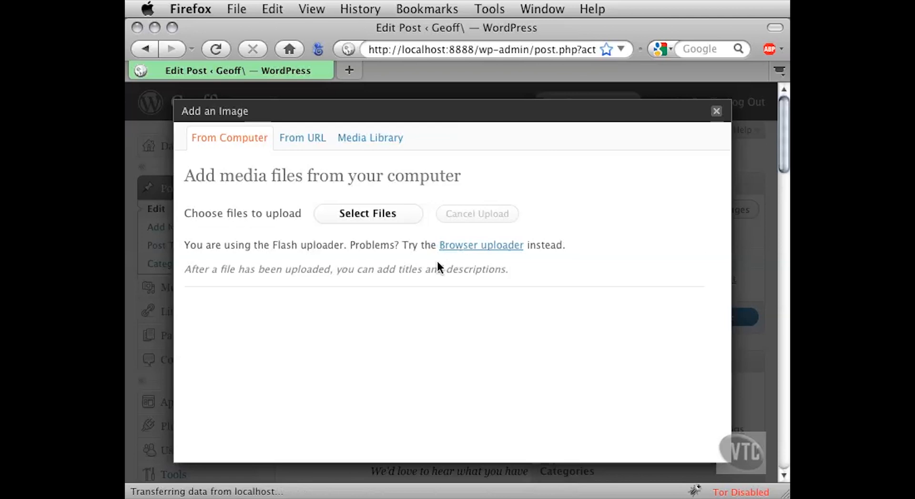
- Upload the file Droid2.jpg from the Project Files folder
click(388, 215)
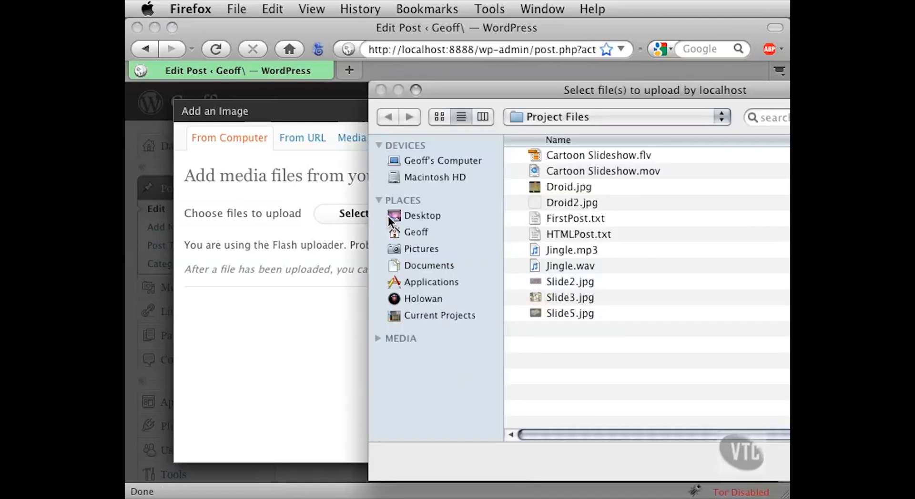
drag(503, 93, 297, 53)
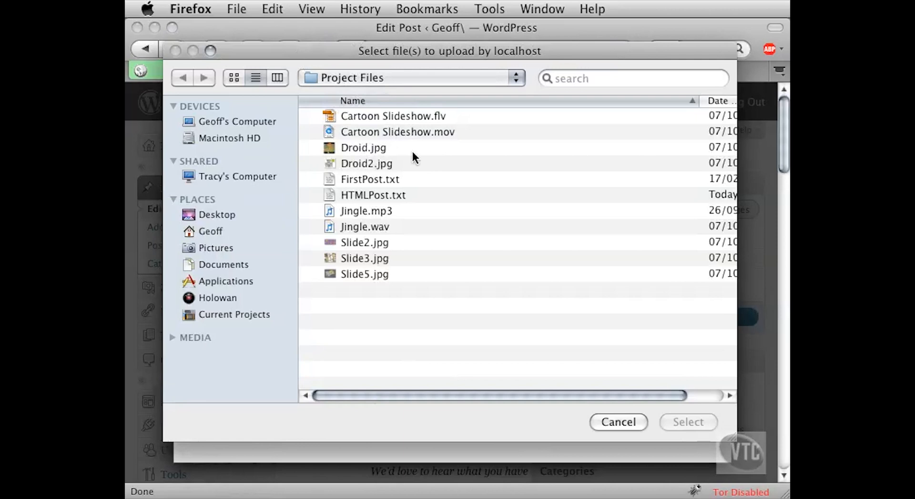
click(346, 164)
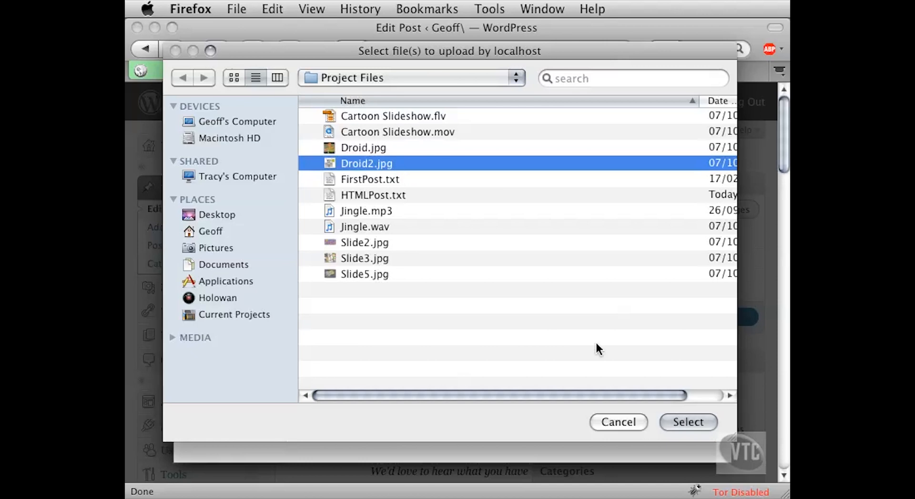
click(686, 422)
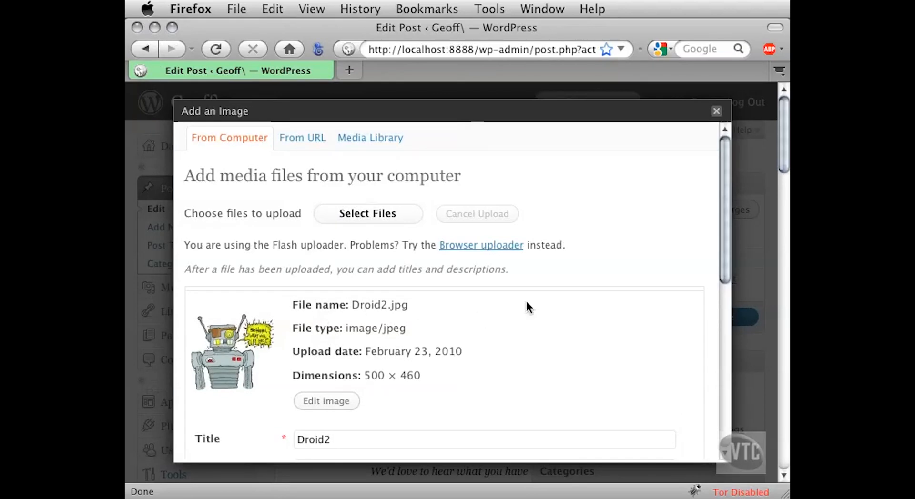
- Examine the uploaded image's details and its title, alternate text, caption and description fields
drag(723, 219, 721, 292)
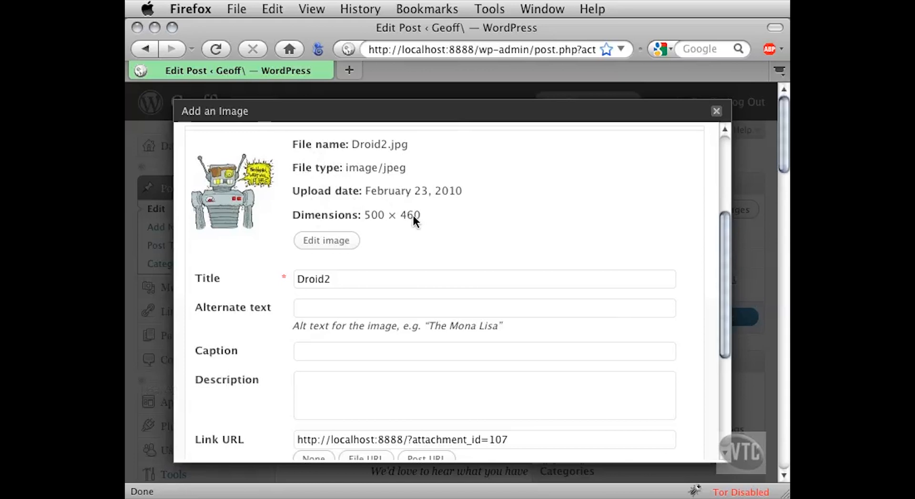
drag(721, 219, 715, 261)
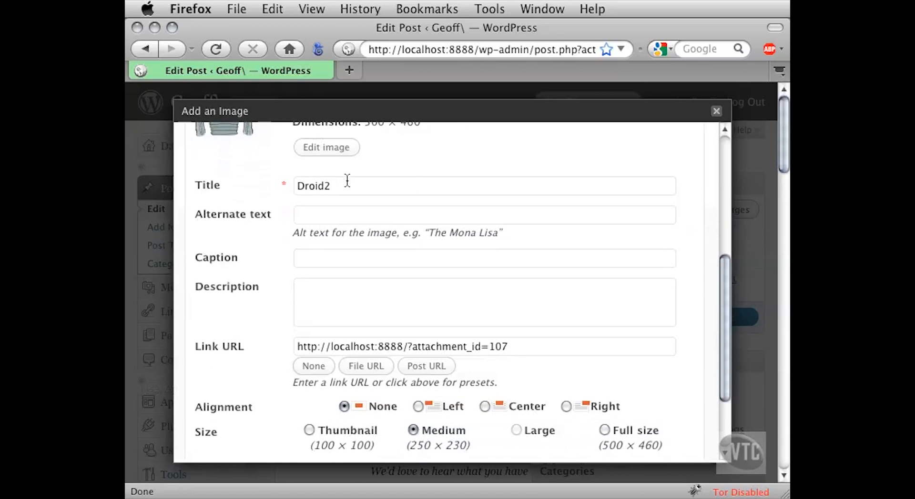
drag(339, 187, 284, 185)
click(367, 217)
click(338, 186)
click(308, 215)
click(315, 261)
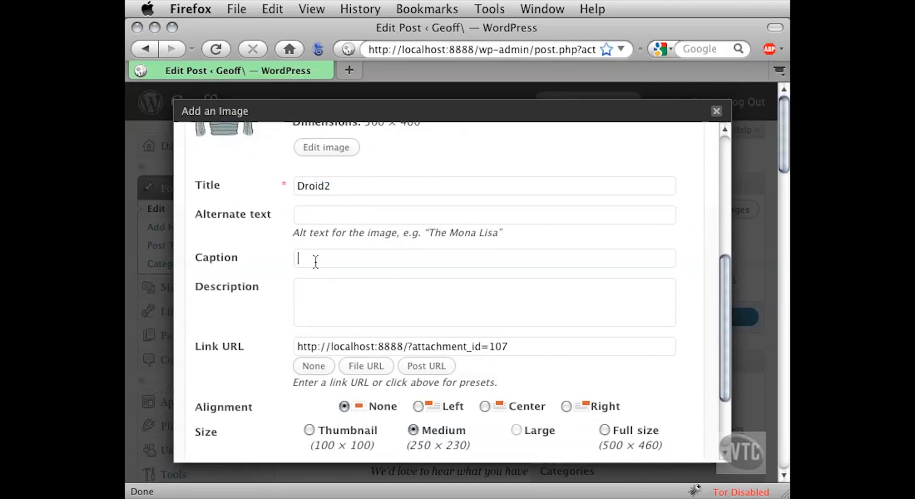
click(323, 294)
click(336, 187)
- Replace the image's title with "Here's [author's first name]'s Cartoon Droid"
drag(337, 187, 291, 186)
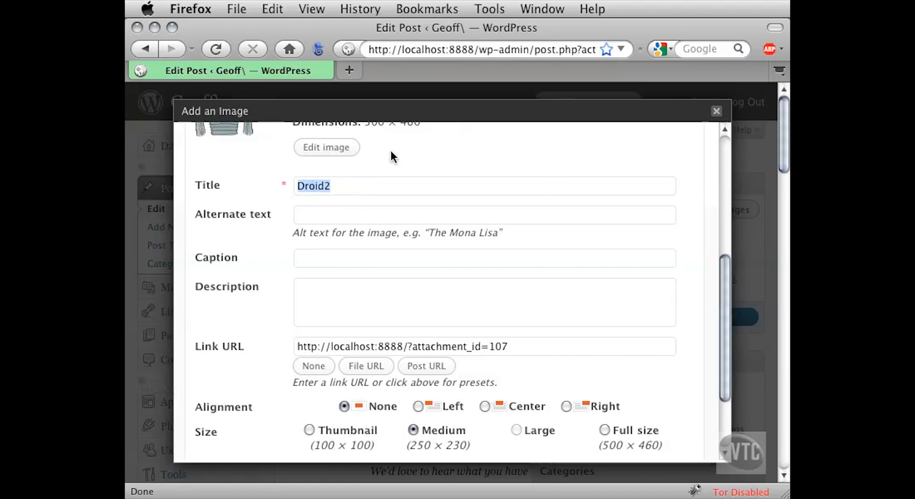
text(Here's Geoff's D)
key(BackSpace)
text(Cartoon Droid)
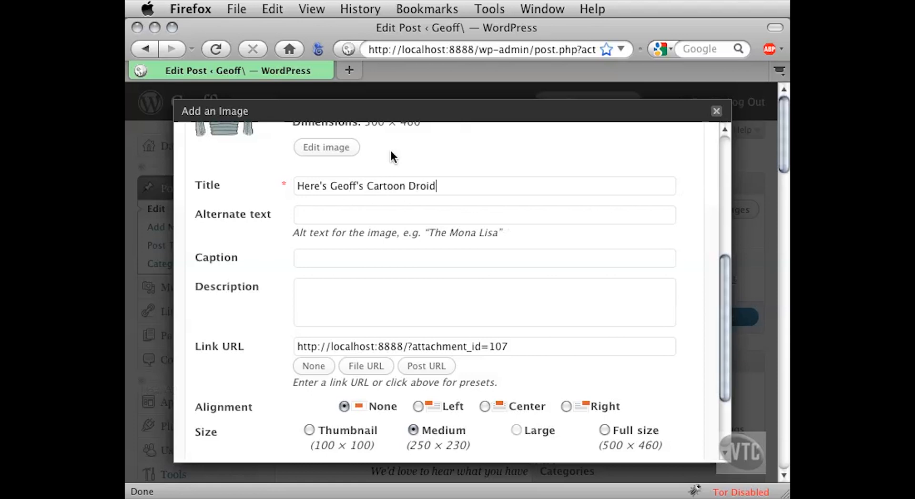
- Set the image's alternate text to "Here's the alternate text for [author's first name]'s cartoon droid"
click(320, 215)
text(Here's the )
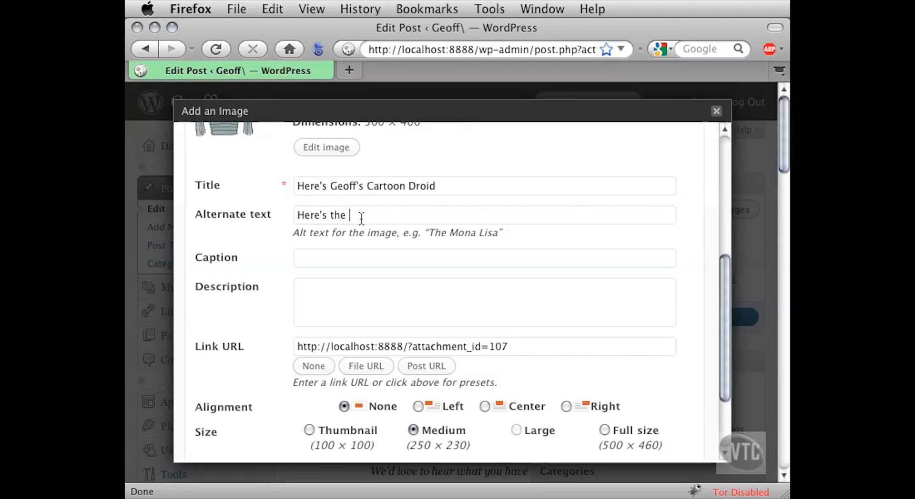
text(alternate text for Geoff's cartoon droid)
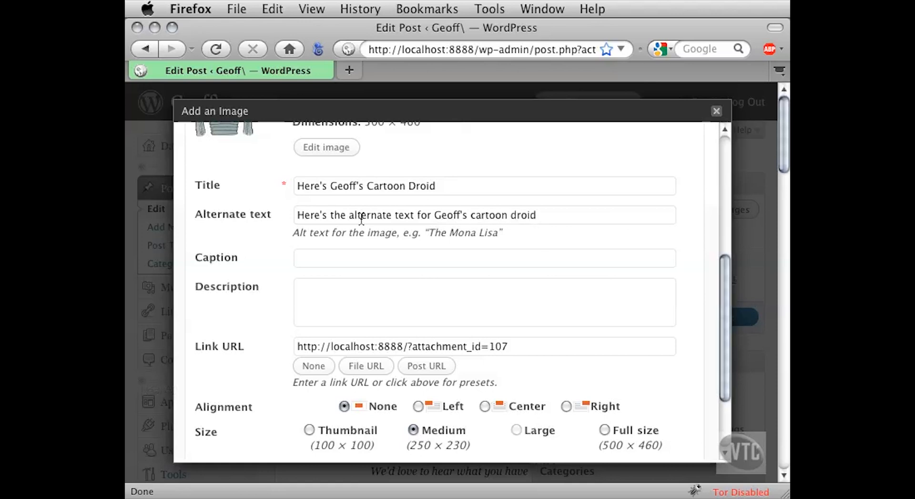
drag(360, 215, 418, 215)
click(415, 215)
- Give the image the caption "Here's [author's first name]'s caption"
click(331, 260)
text(C)
key(BackSpace)
text(Here's Geoff's caption)
- Enter "Here's [author's first name]'s description" as the image's description
key(Tab)
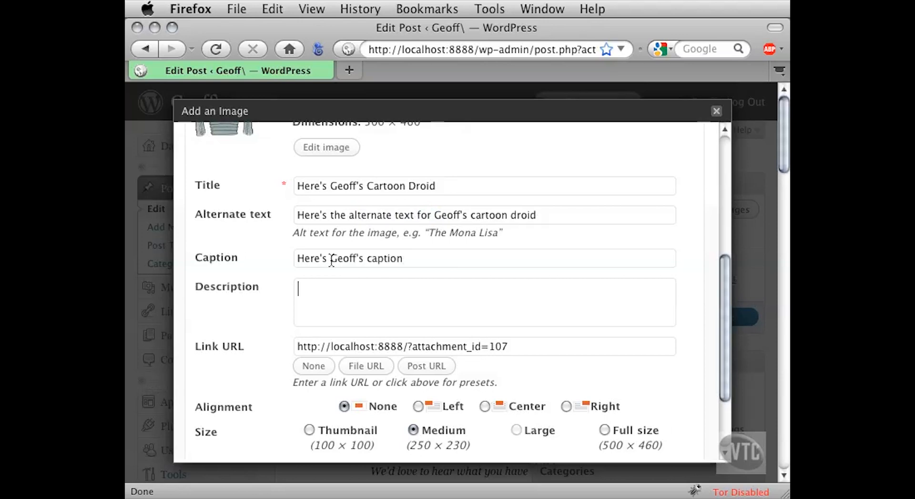
text(Here's Geoff's description)
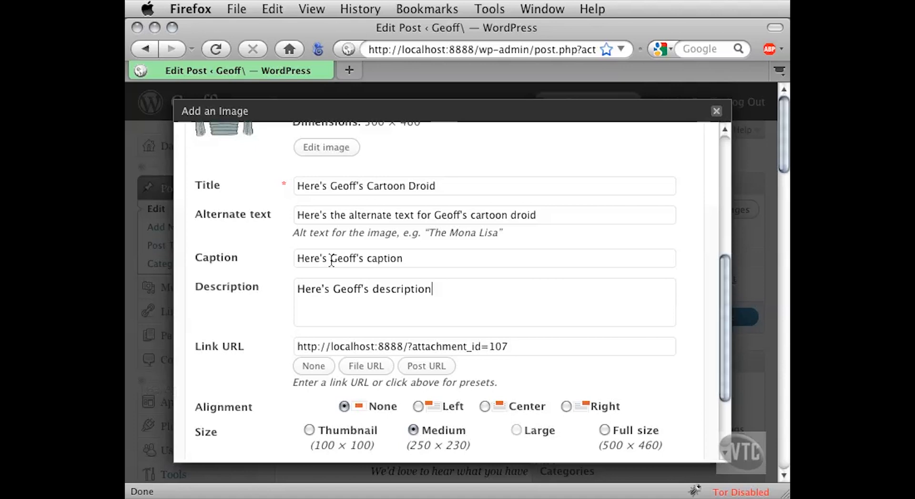
- Set the image's Link URL to None so that the image has no link
scroll(272, 301, down, 5)
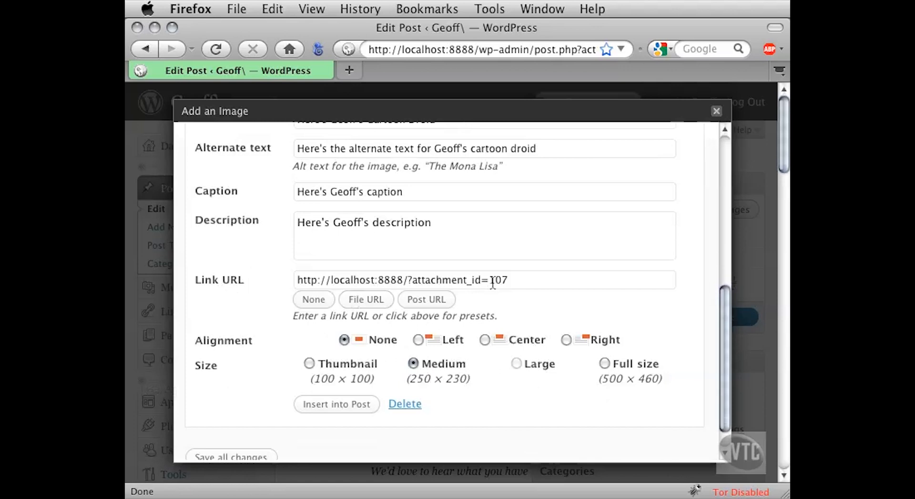
drag(519, 280, 263, 284)
click(523, 281)
drag(523, 283, 284, 280)
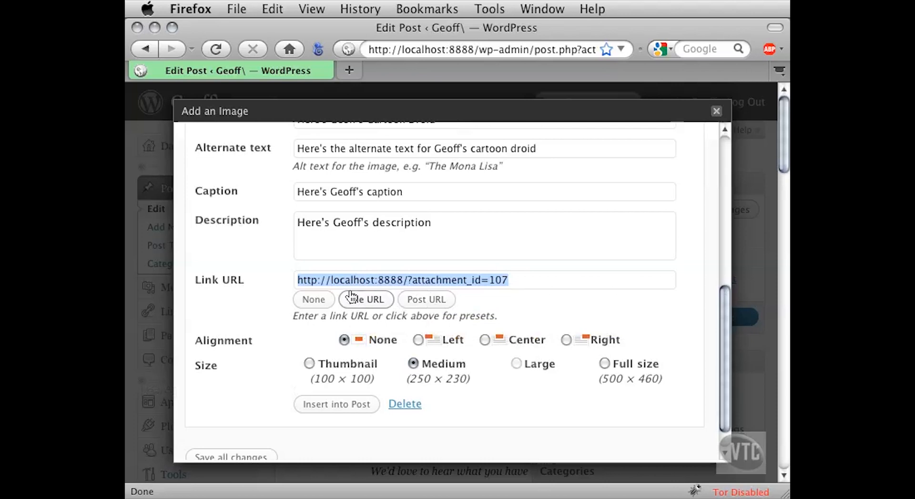
click(314, 300)
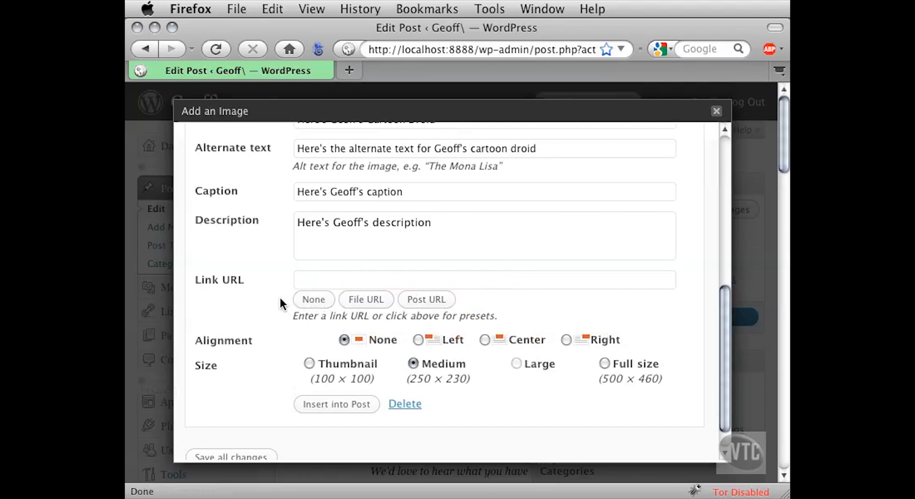
- Insert the image into the post at full size (500 × 460)
scroll(280, 304, down, 1)
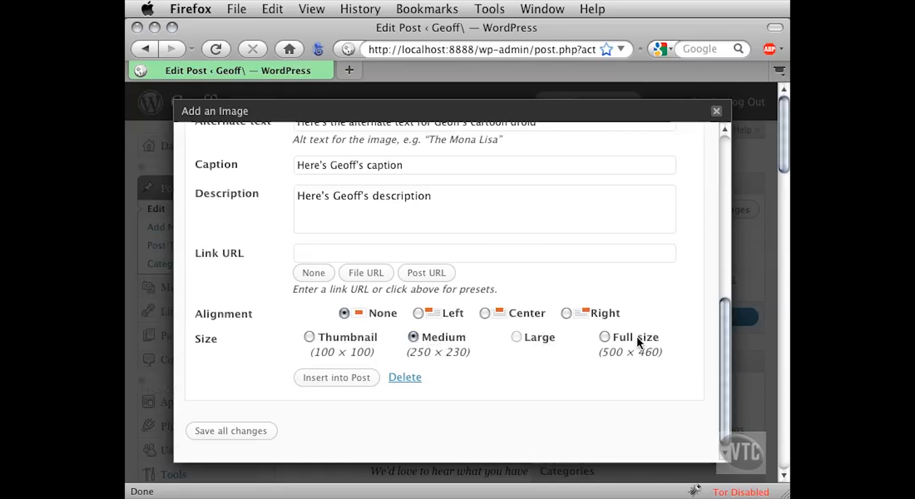
click(604, 337)
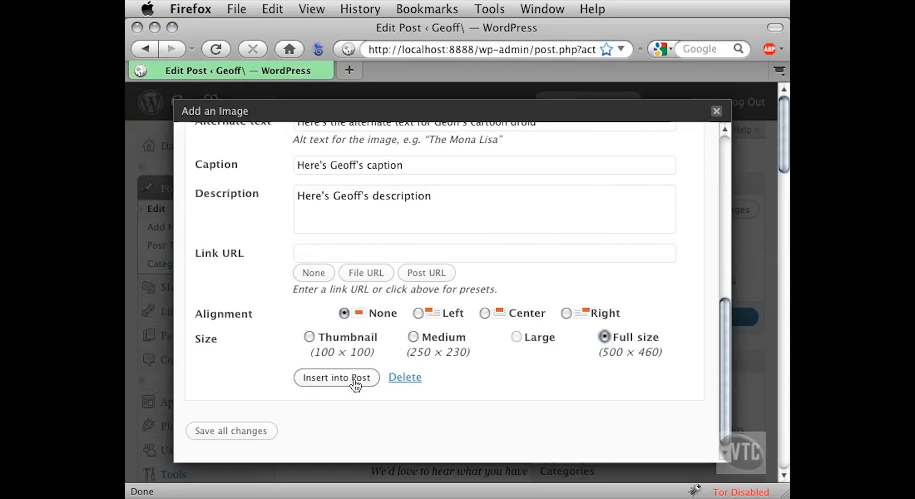
click(337, 381)
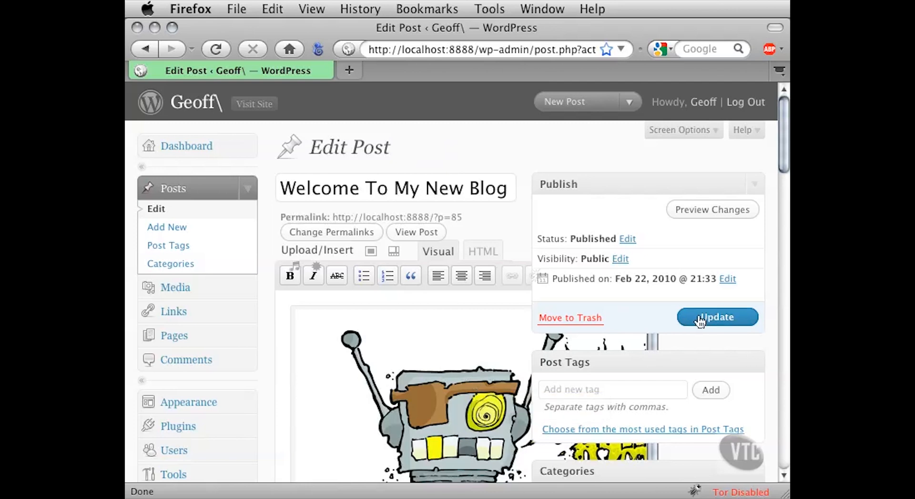
- Update the post and open the live site in a second browser tab
click(719, 318)
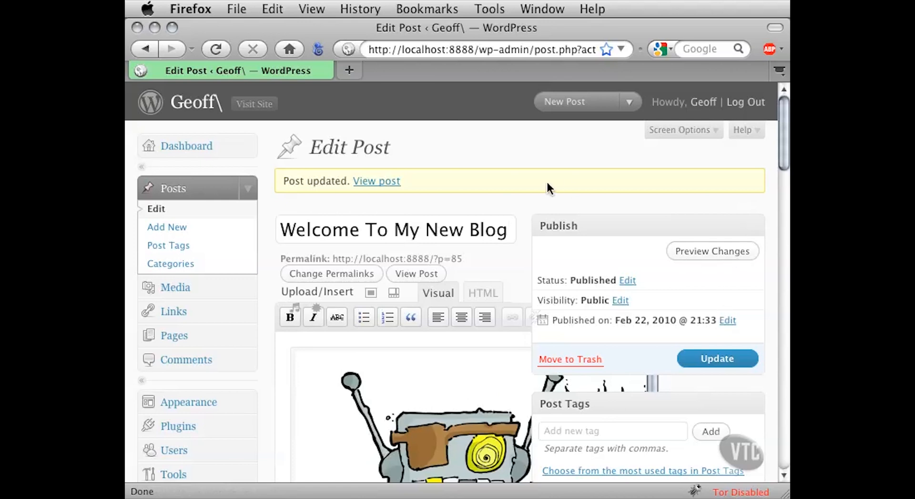
click(252, 104)
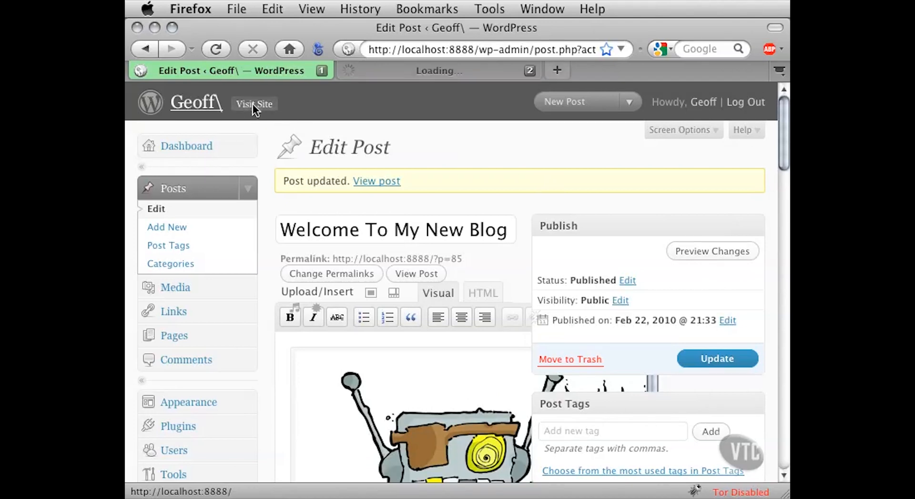
click(374, 73)
- Examine how the robot image, its caption and the text of the "Welcome To My New Blog" post are laid out on the site
scroll(571, 168, down, 3)
scroll(571, 167, down, 10)
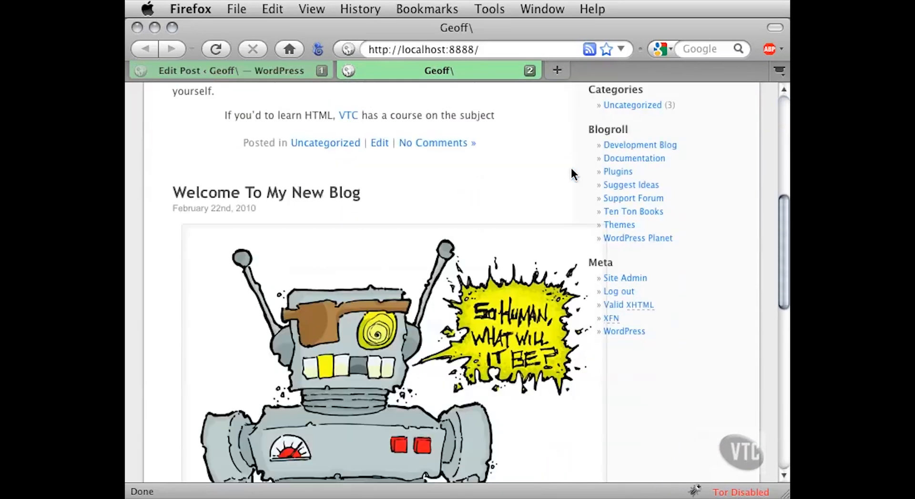
scroll(685, 287, down, 5)
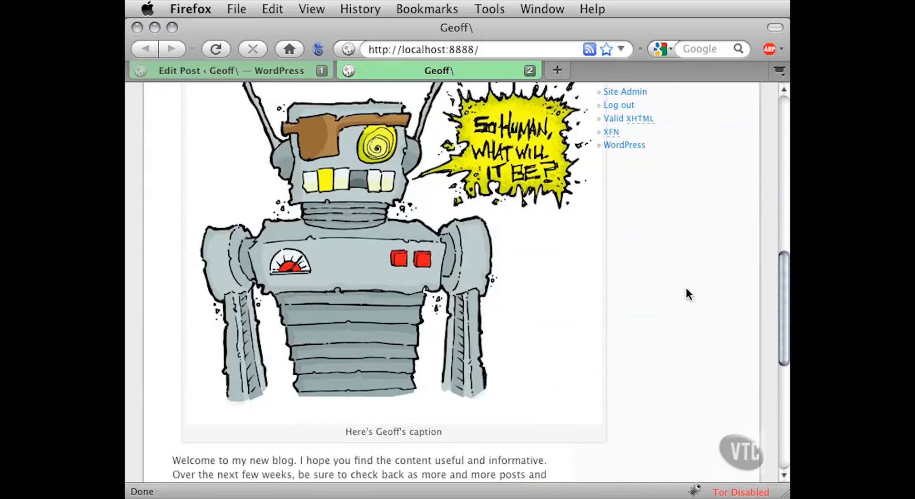
scroll(686, 293, up, 3)
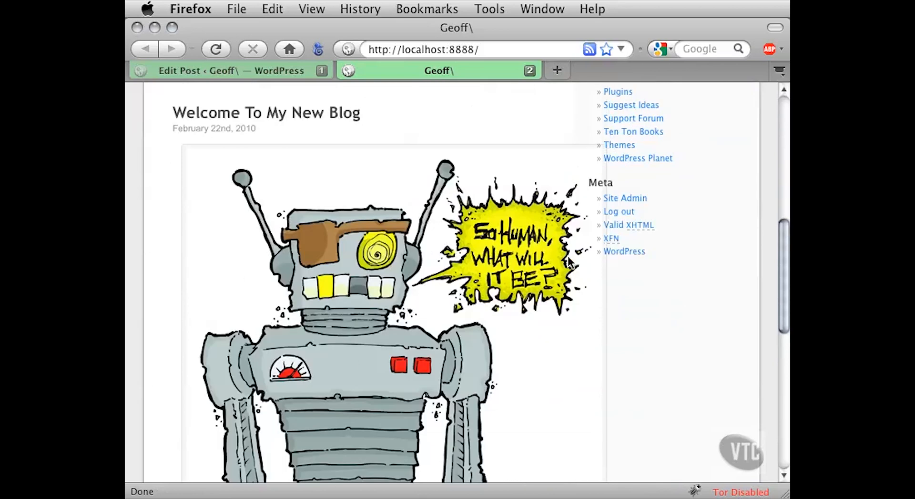
scroll(660, 300, up, 3)
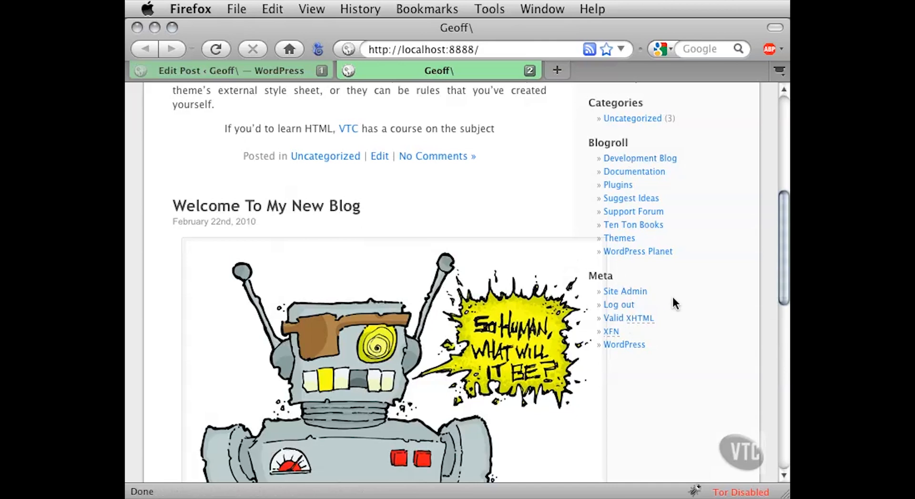
scroll(693, 297, up, 6)
scroll(693, 298, down, 6)
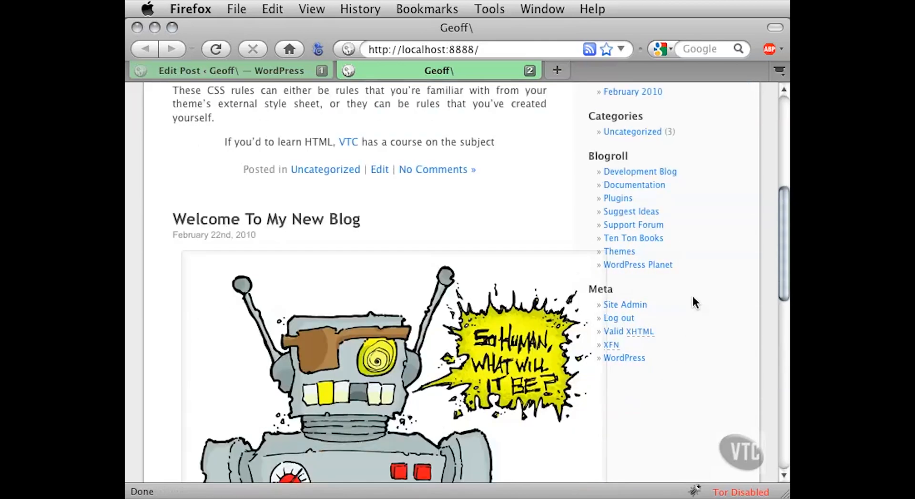
scroll(693, 296, down, 3)
scroll(650, 315, down, 1)
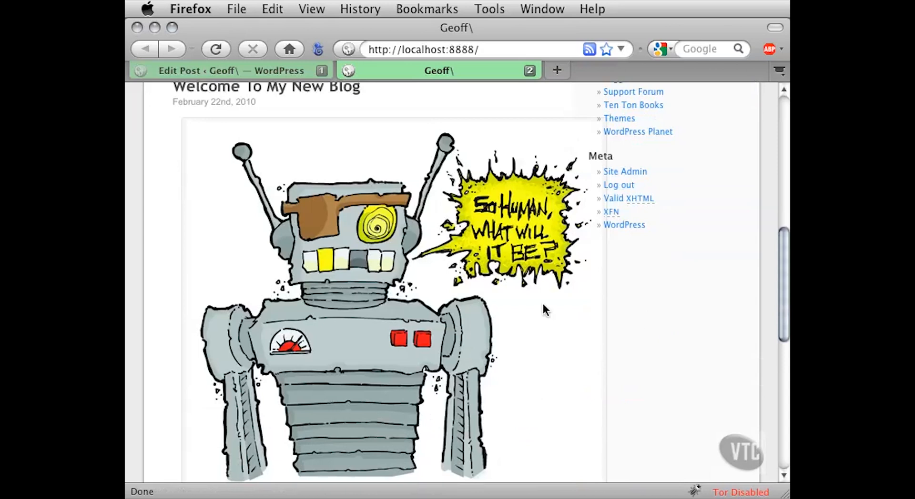
scroll(633, 287, down, 5)
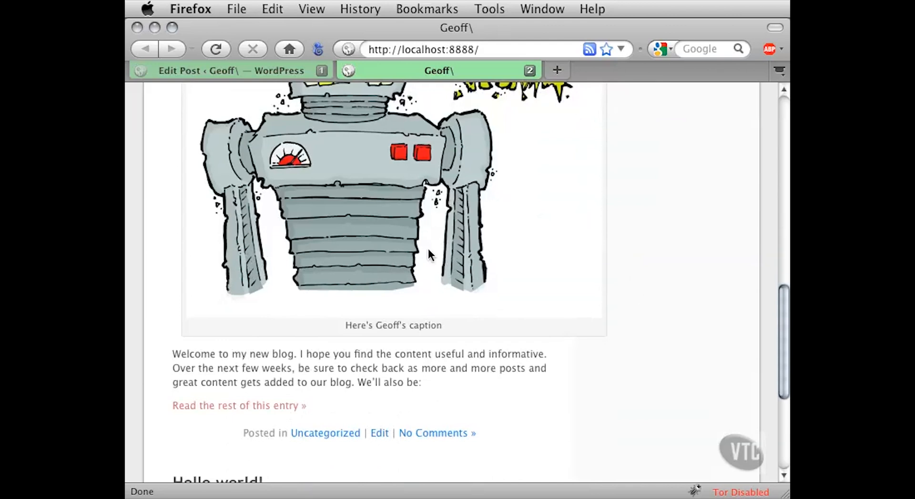
mouse_move(429, 255)
drag(276, 357, 378, 393)
click(375, 376)
scroll(470, 357, up, 5)
scroll(617, 342, up, 4)
scroll(618, 341, up, 1)
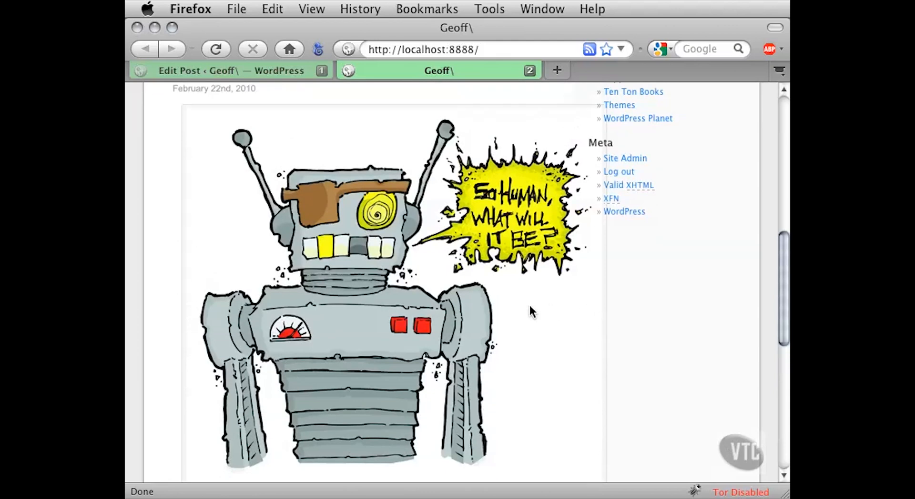
- Return from the live site to the post editor and open the robot image's edit settings
mouse_move(530, 307)
drag(781, 245, 780, 232)
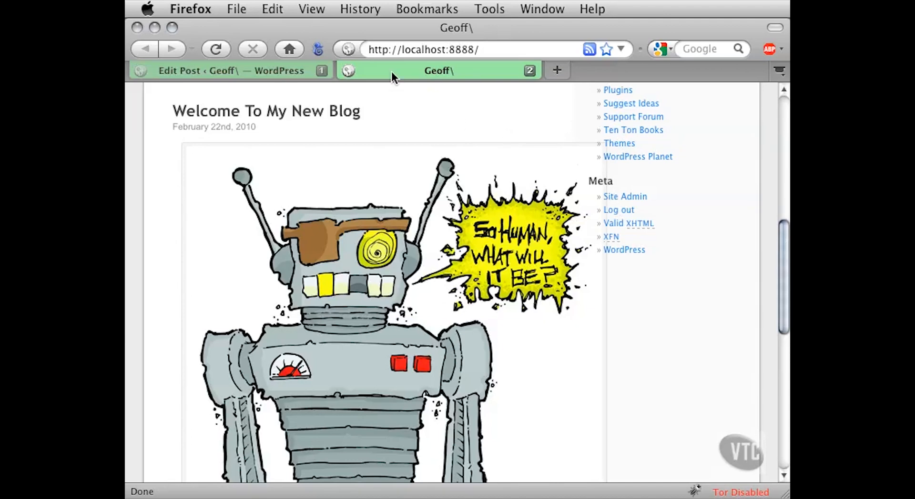
click(287, 72)
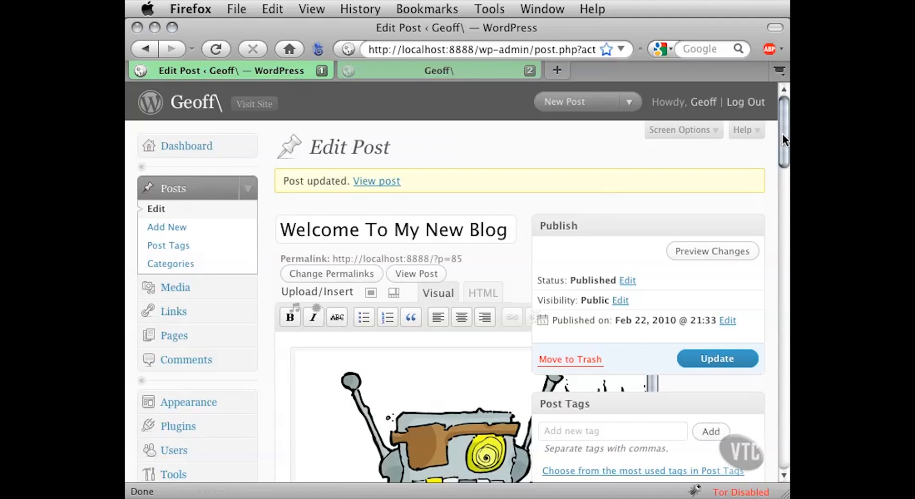
drag(783, 133, 782, 156)
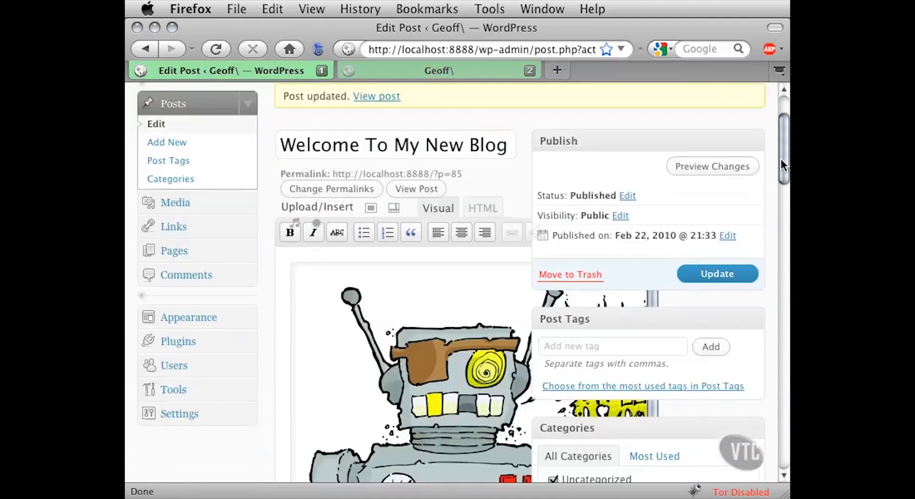
scroll(780, 158, down, 2)
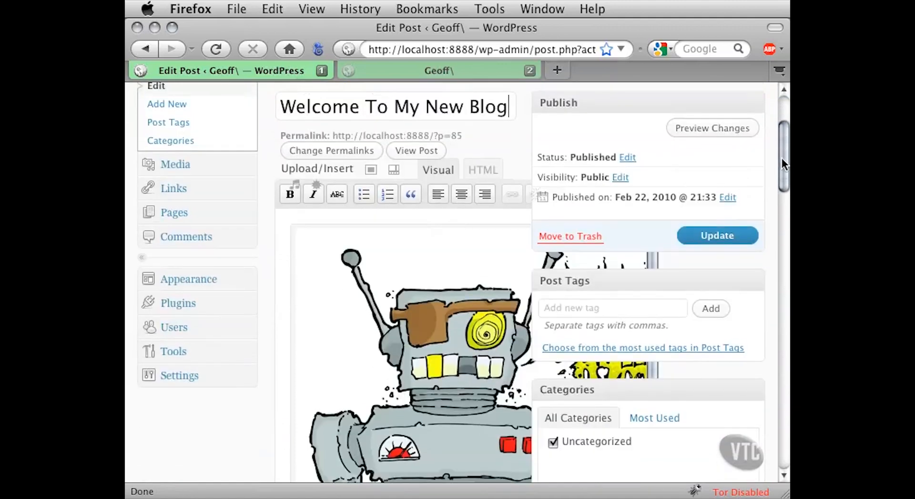
scroll(782, 158, down, 1)
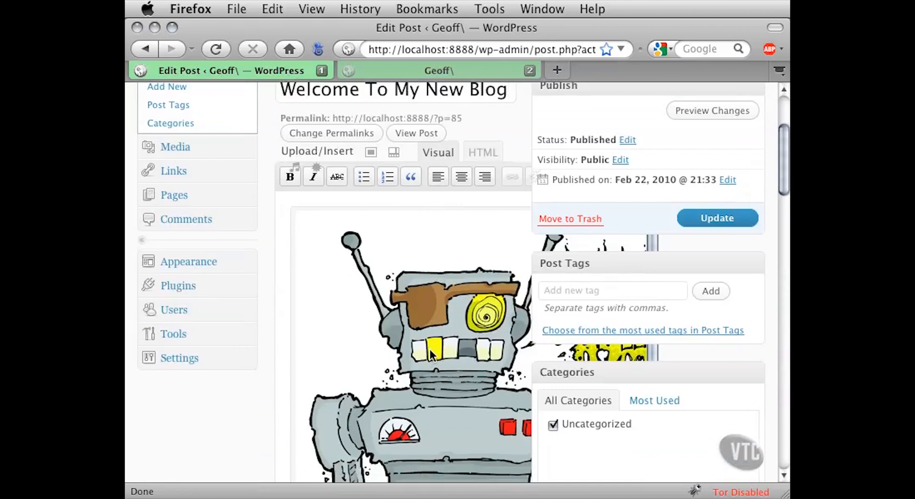
scroll(783, 188, down, 2)
scroll(784, 191, down, 2)
click(435, 265)
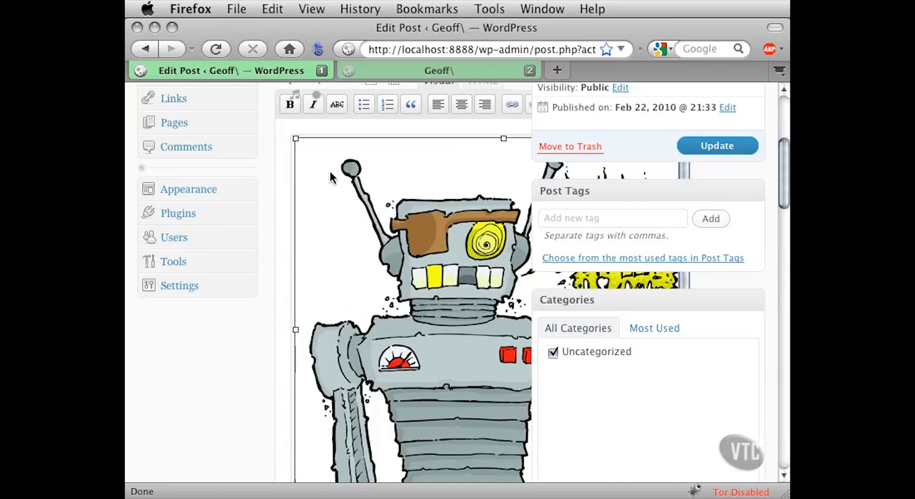
click(325, 189)
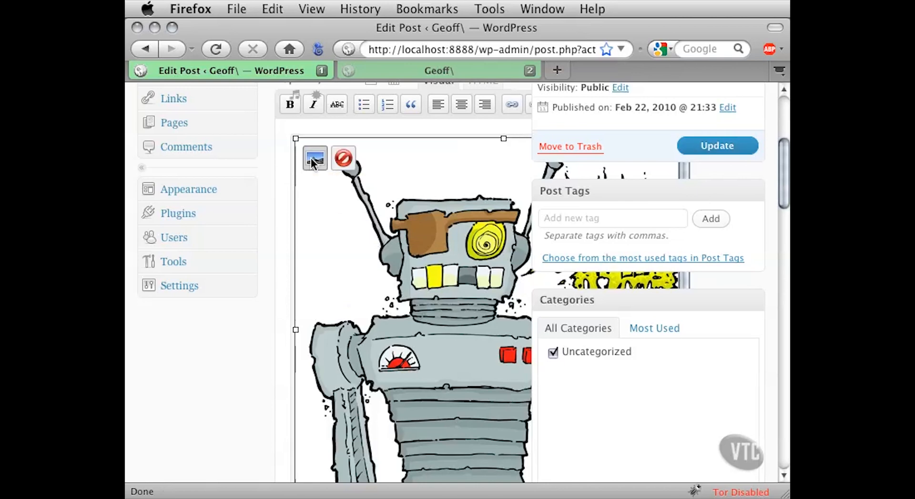
click(311, 160)
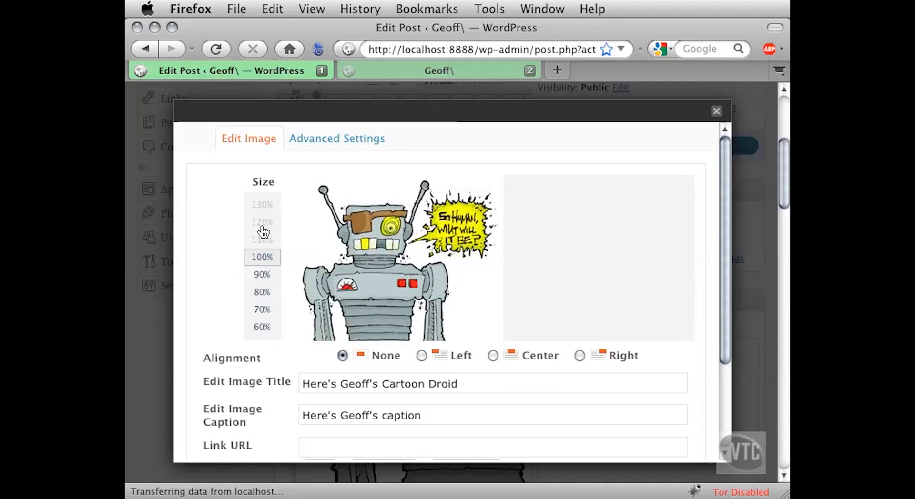
- Compare the image preview at 60%, 70%, 80% and 90%, ending back at 100%
click(254, 279)
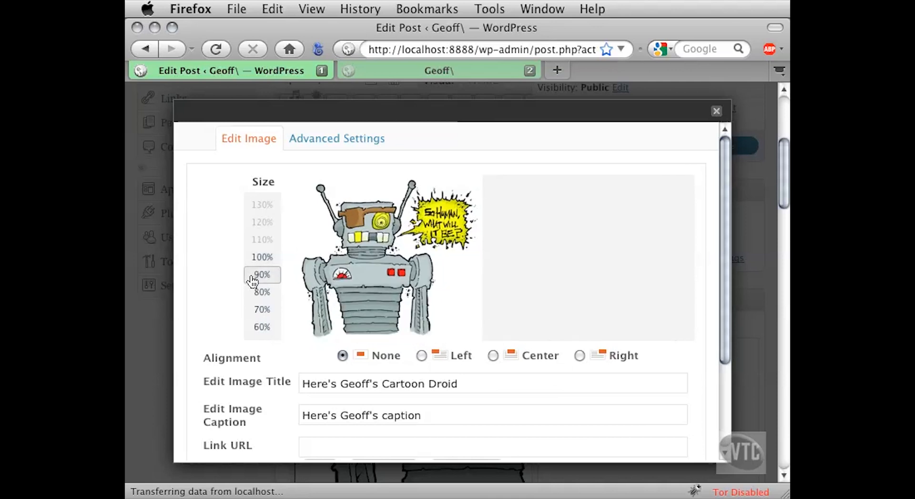
click(253, 293)
click(252, 310)
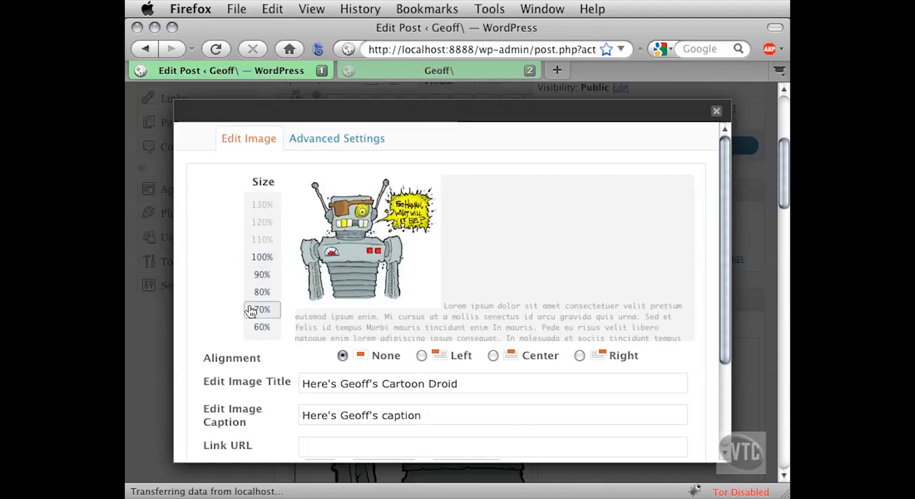
click(252, 327)
click(252, 293)
click(254, 275)
click(254, 257)
click(253, 275)
click(253, 292)
click(253, 310)
click(256, 327)
click(253, 310)
click(253, 276)
click(253, 258)
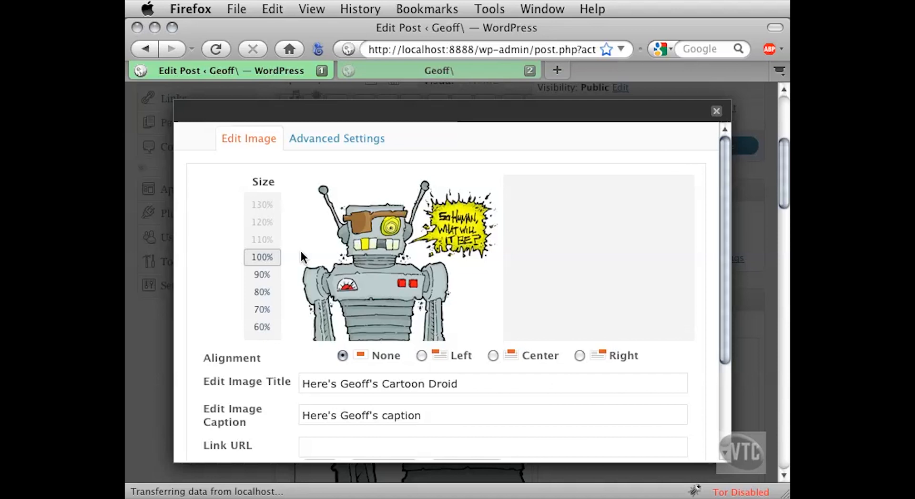
- Set the image size to 80%
click(270, 277)
click(267, 292)
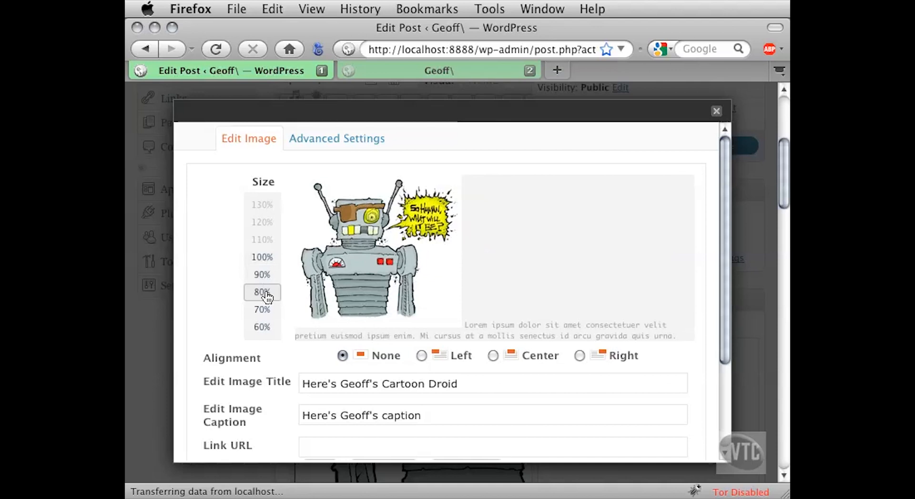
- Review the image's alignment options, title, caption and Link URL fields
drag(719, 199, 719, 276)
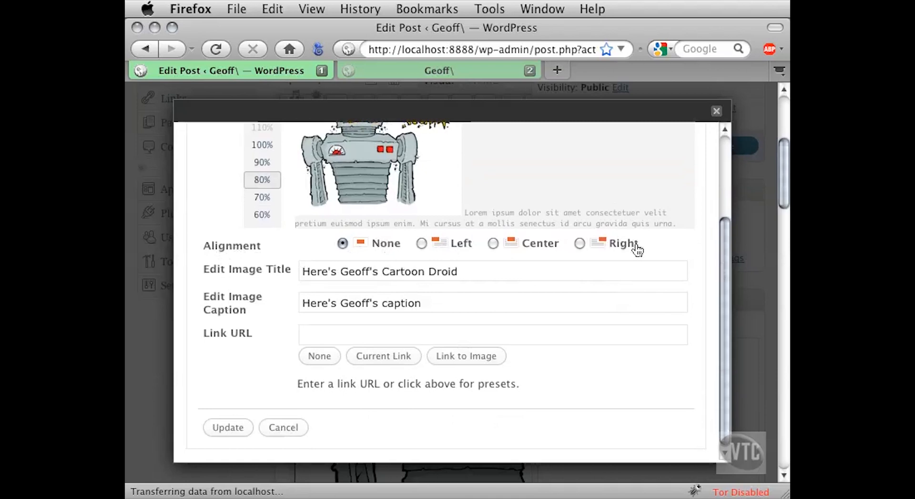
drag(466, 271, 298, 271)
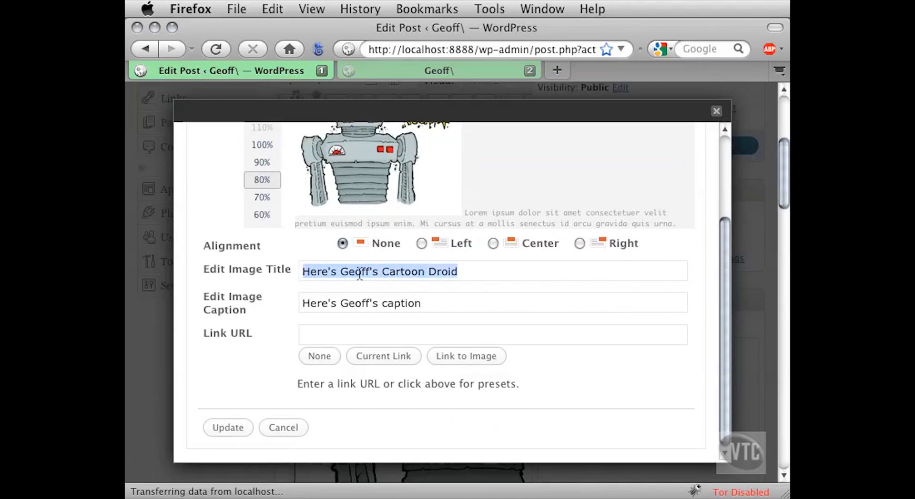
click(417, 303)
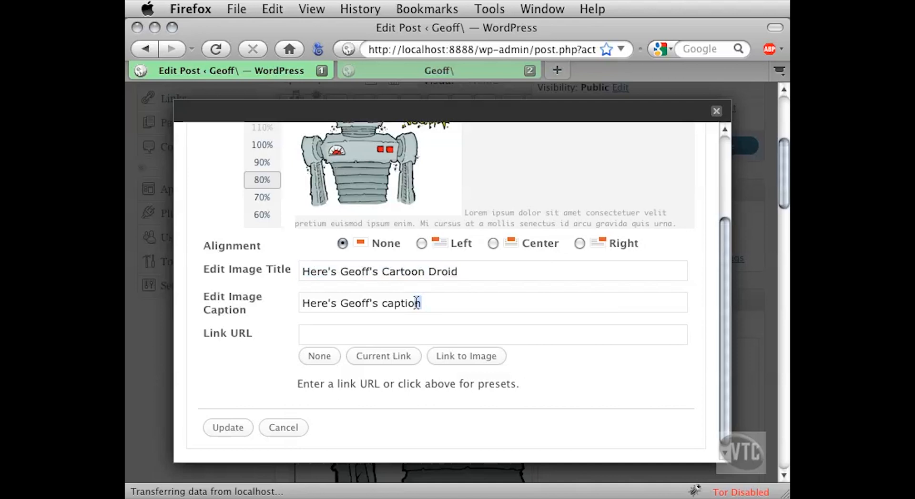
drag(417, 303, 285, 303)
click(429, 304)
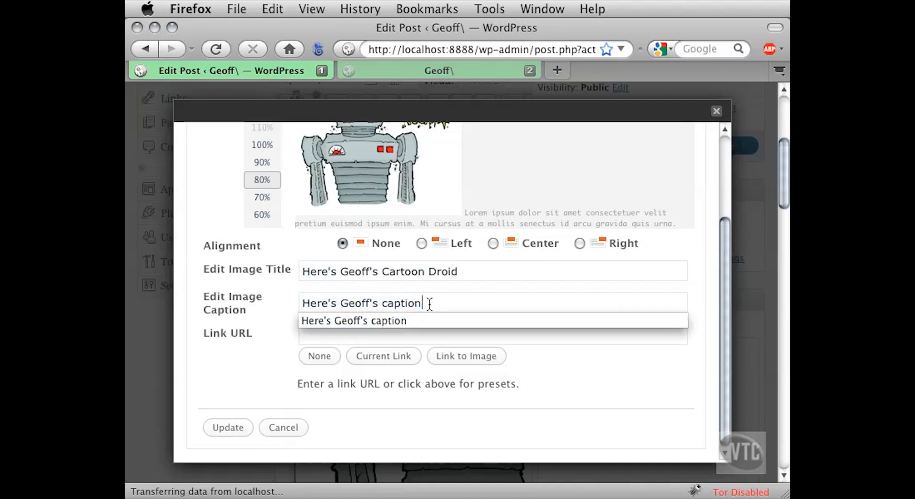
click(429, 304)
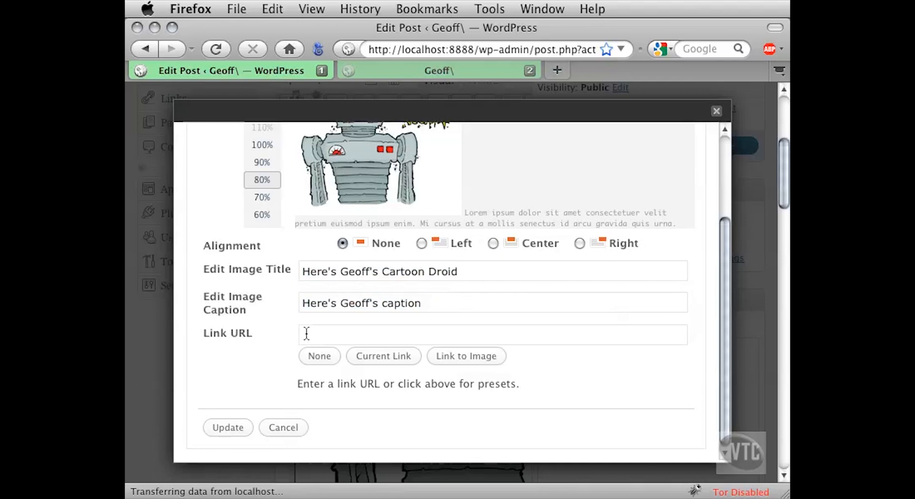
click(425, 335)
- Open the image's advanced settings and examine the parts of its Source path, from the site address to the file name Droid2.jpg
drag(720, 293, 721, 201)
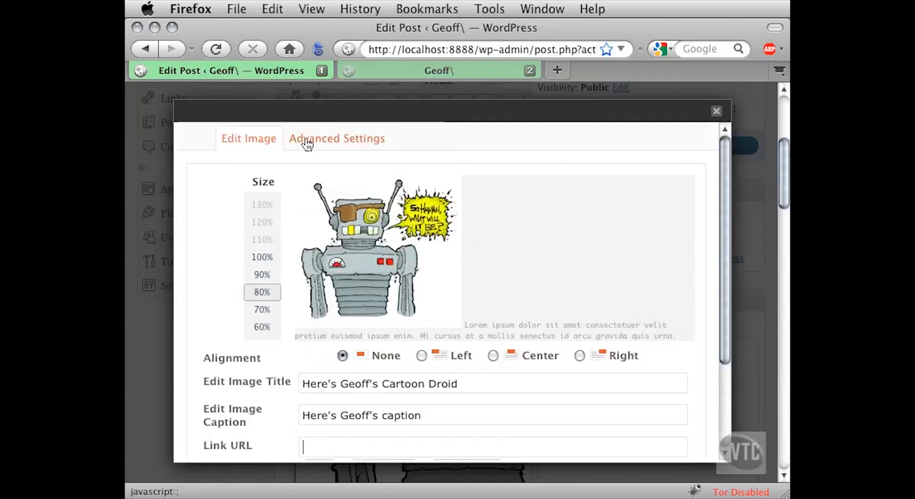
click(365, 145)
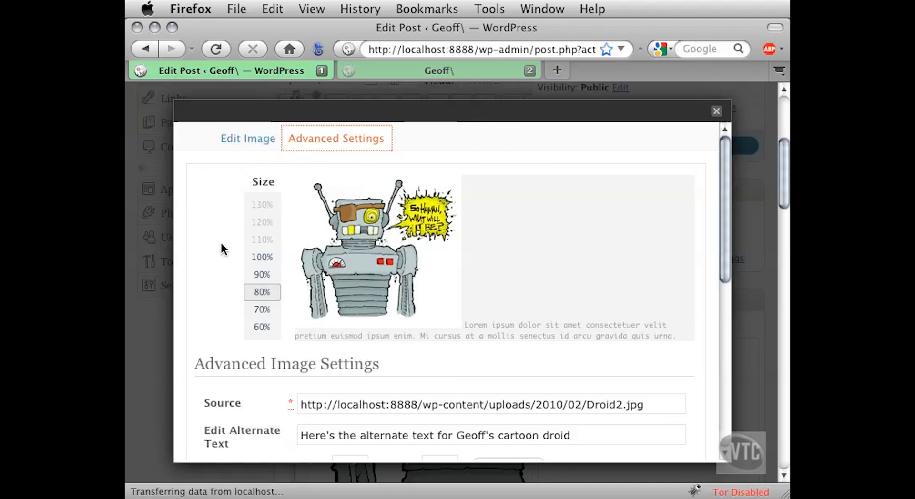
scroll(207, 283, down, 5)
scroll(207, 282, down, 3)
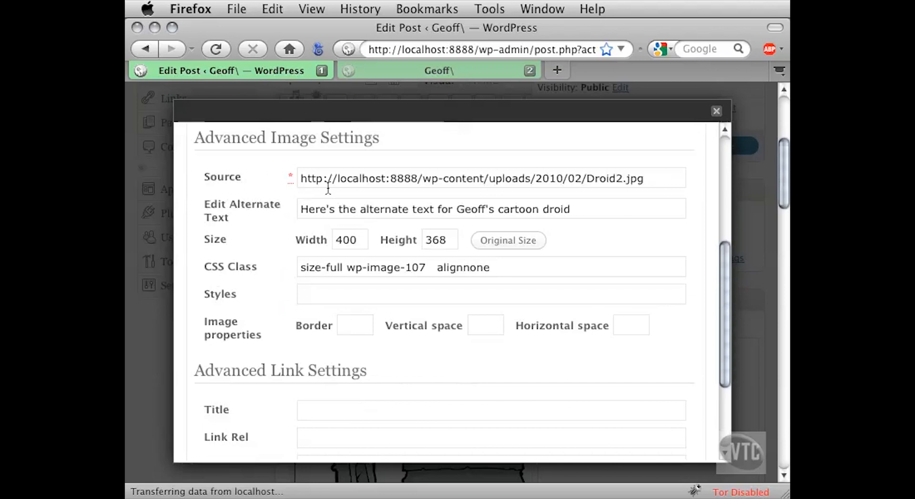
drag(315, 181, 642, 181)
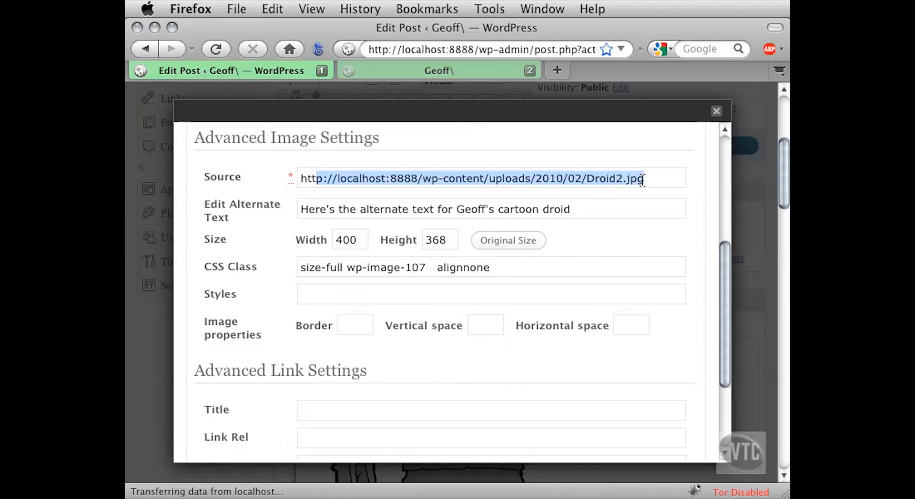
click(643, 181)
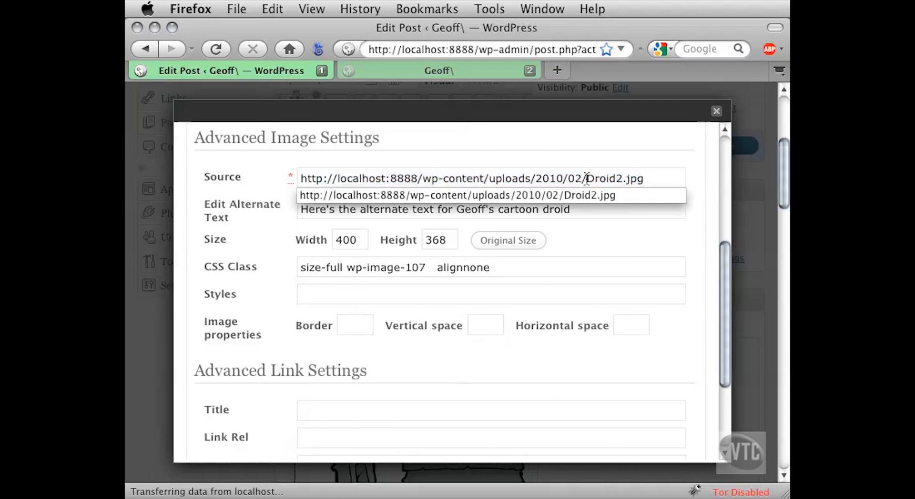
click(588, 180)
drag(591, 180, 652, 178)
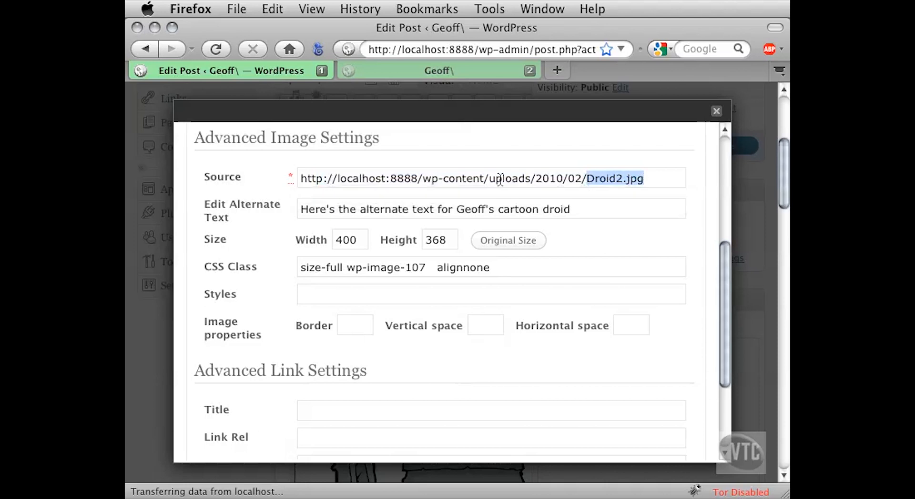
click(491, 179)
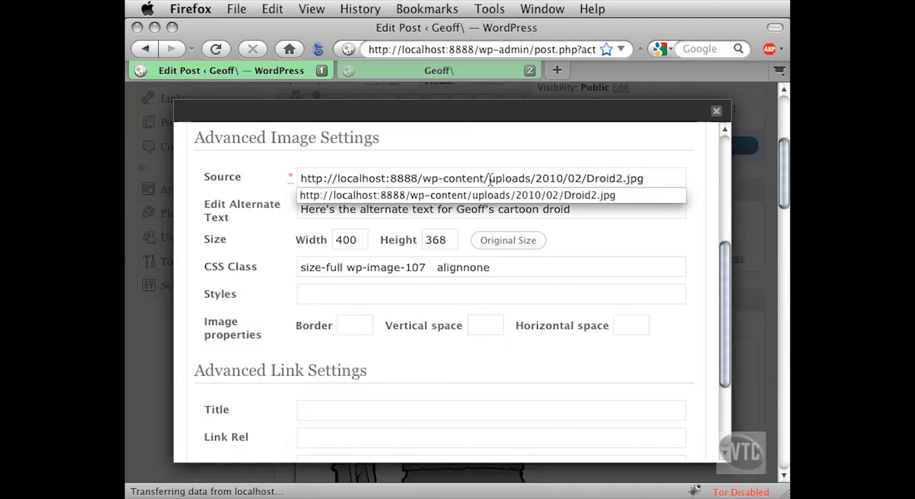
click(301, 180)
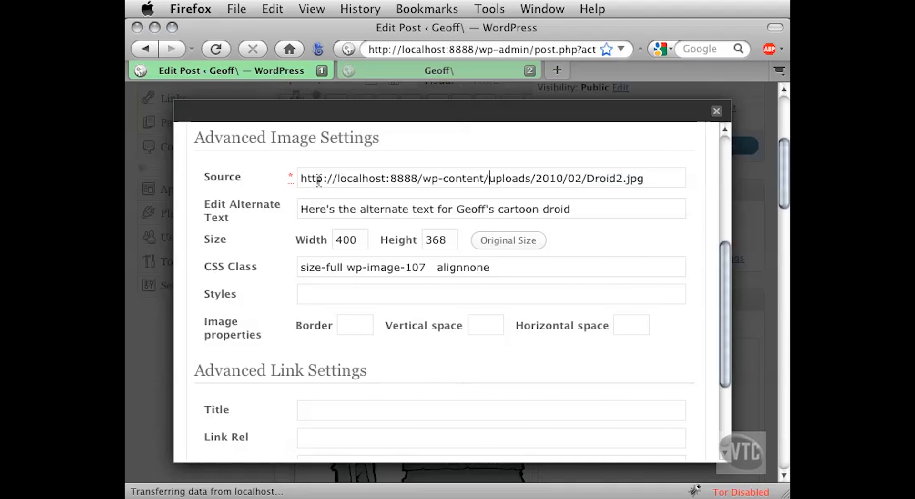
drag(301, 179, 423, 180)
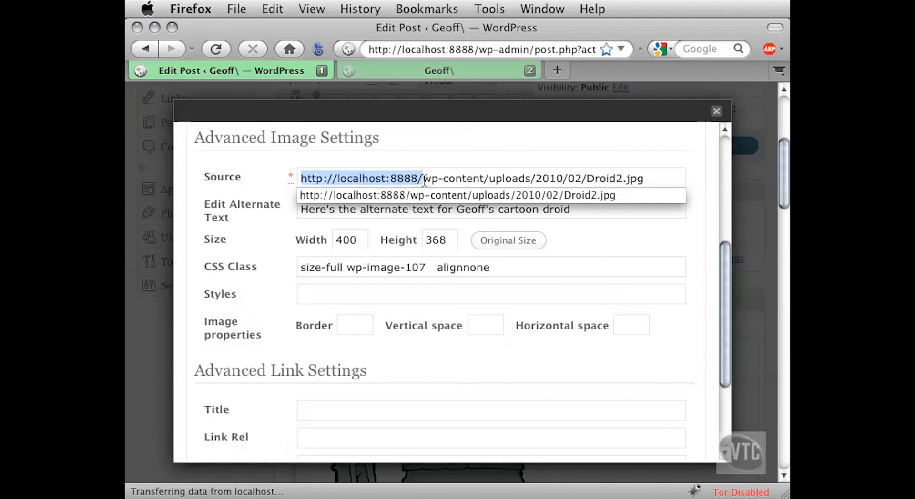
key(Escape)
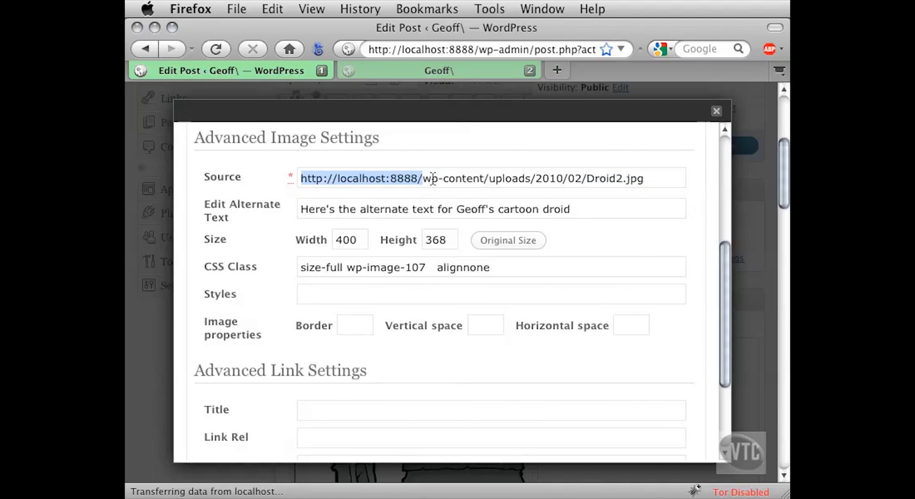
click(425, 178)
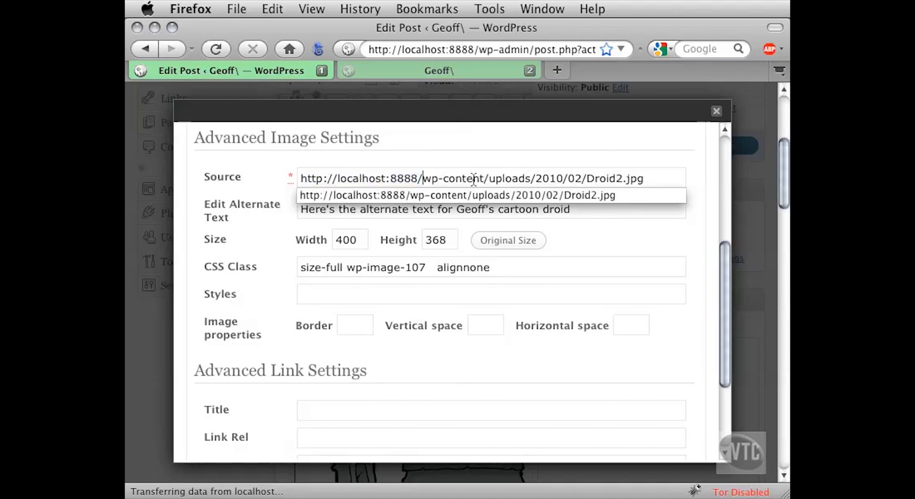
key(Escape)
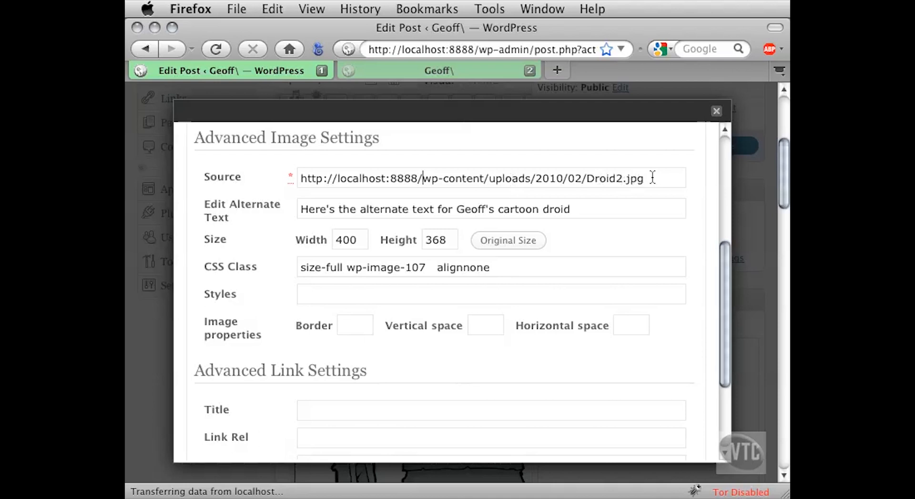
- Examine the image's alternate text, size, CSS class and image properties, as well as the advanced link settings
click(583, 209)
drag(583, 209, 296, 211)
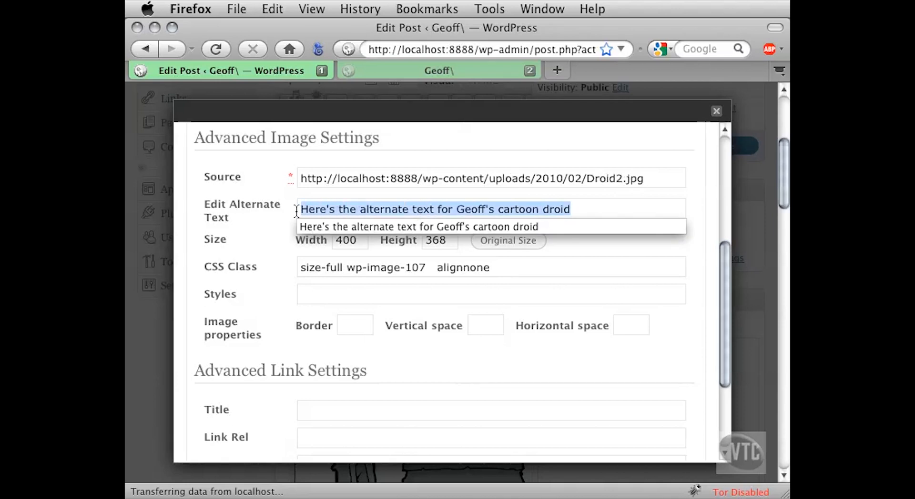
click(345, 210)
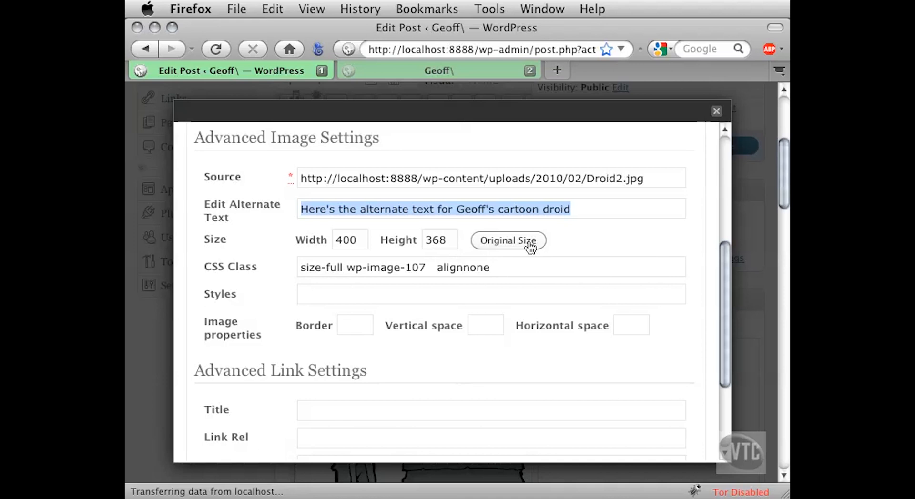
drag(496, 267, 279, 272)
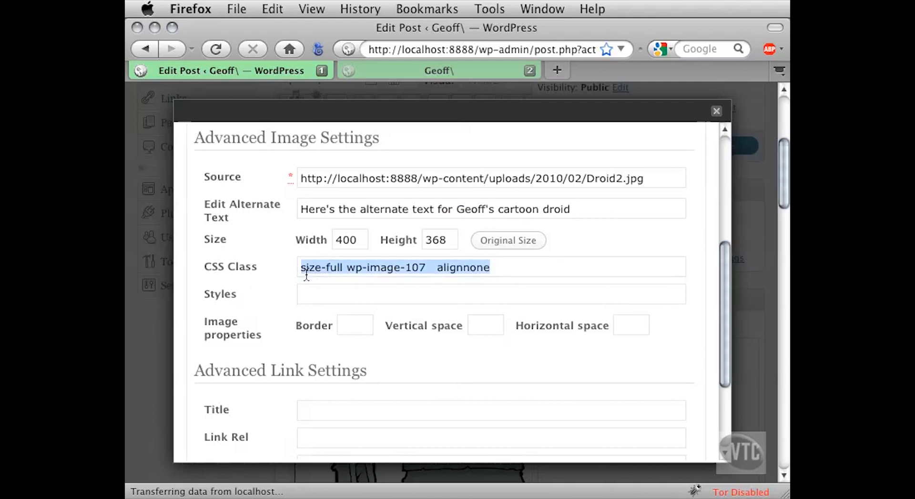
click(495, 269)
drag(340, 270, 502, 268)
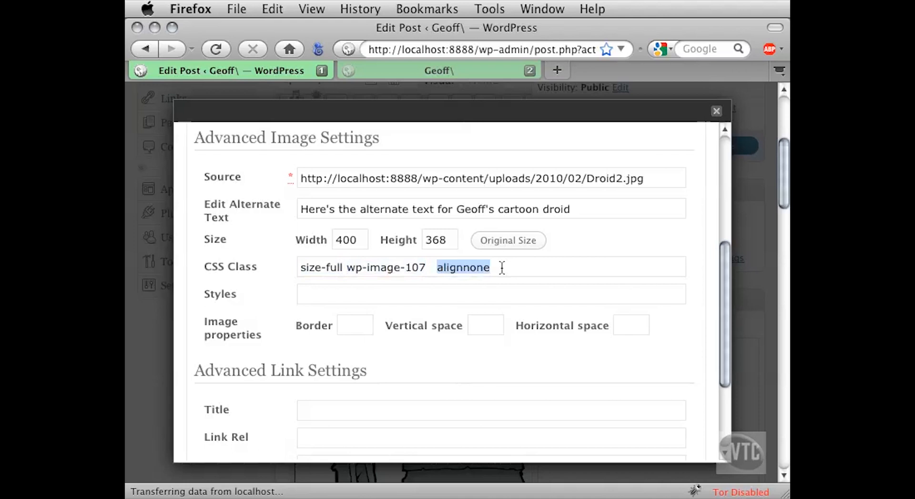
click(502, 268)
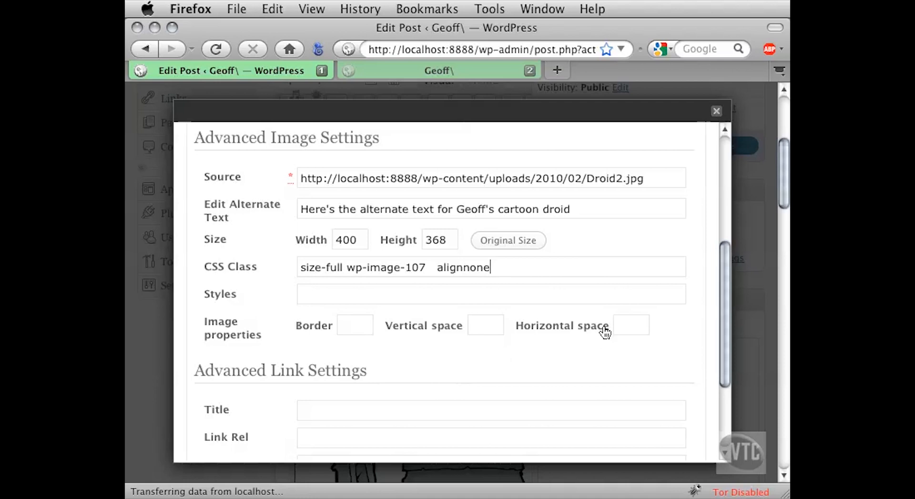
drag(720, 310, 723, 377)
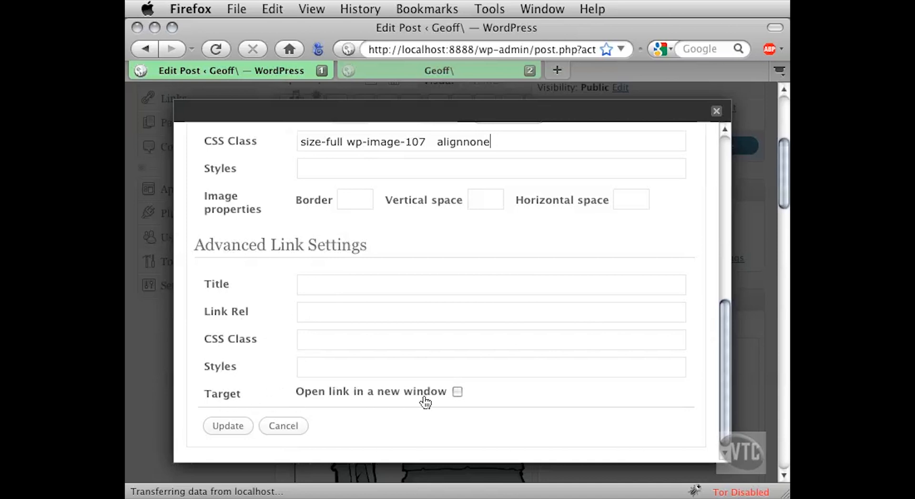
- Apply the image settings and update the "Welcome To My New Blog" post
click(231, 425)
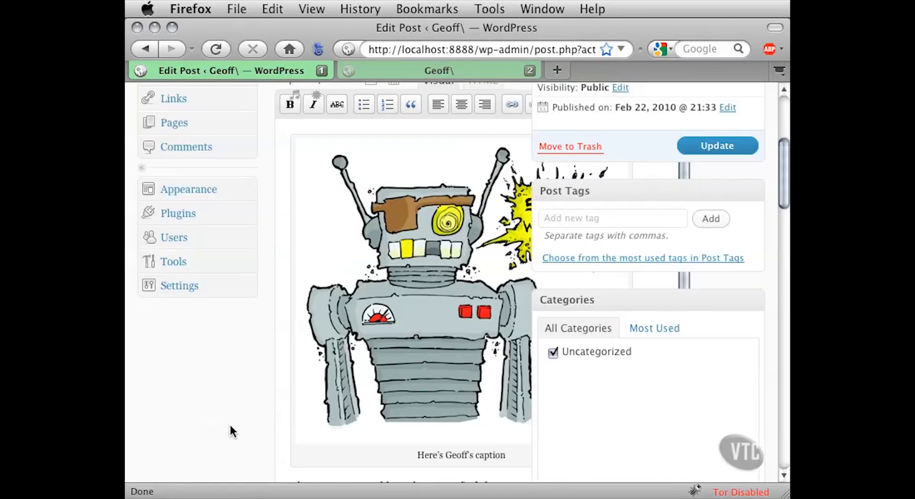
click(690, 145)
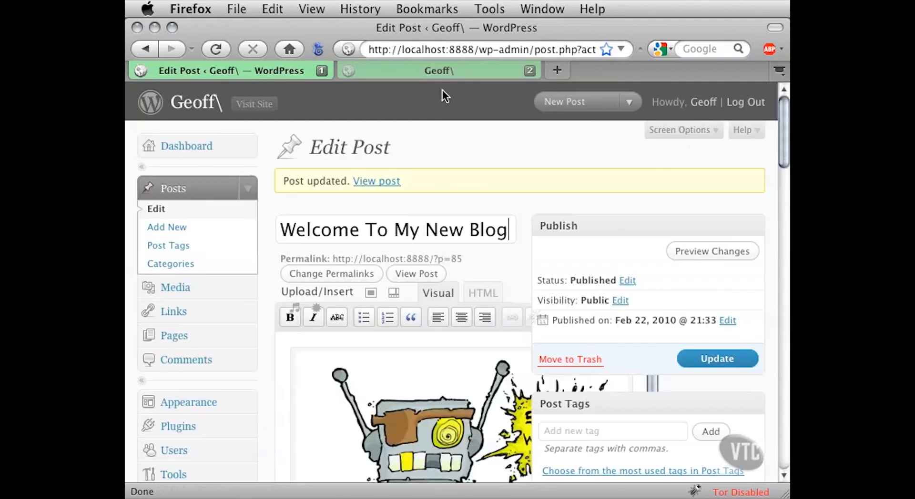
- Reload the blog's front page and check how the reduced droid image and its caption display in the post
click(417, 74)
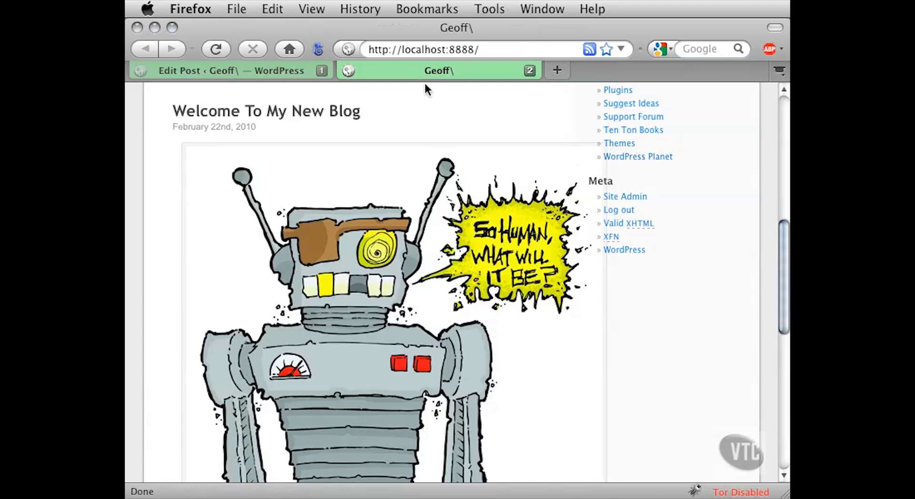
key(super+r)
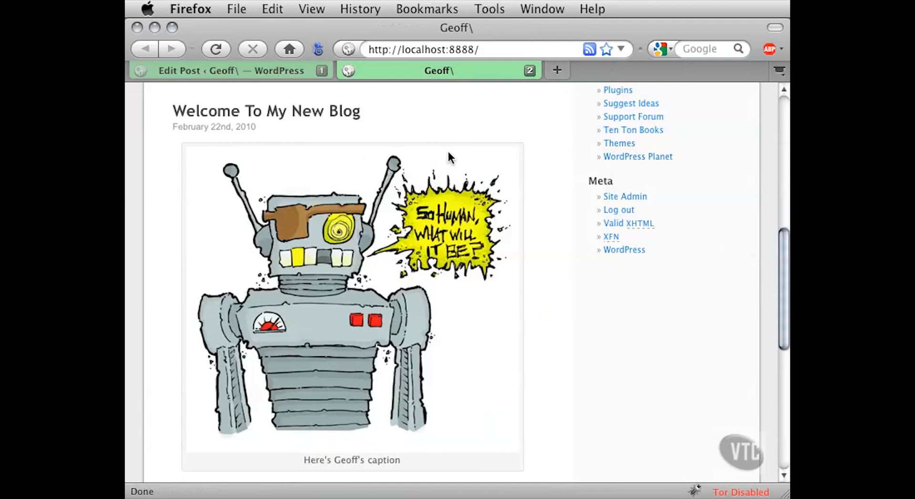
scroll(505, 253, up, 1)
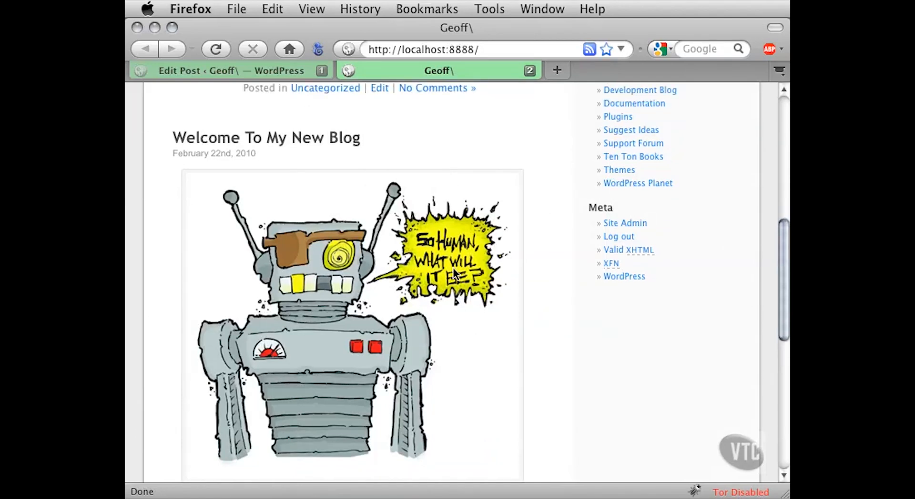
mouse_move(437, 309)
scroll(536, 131, down, 1)
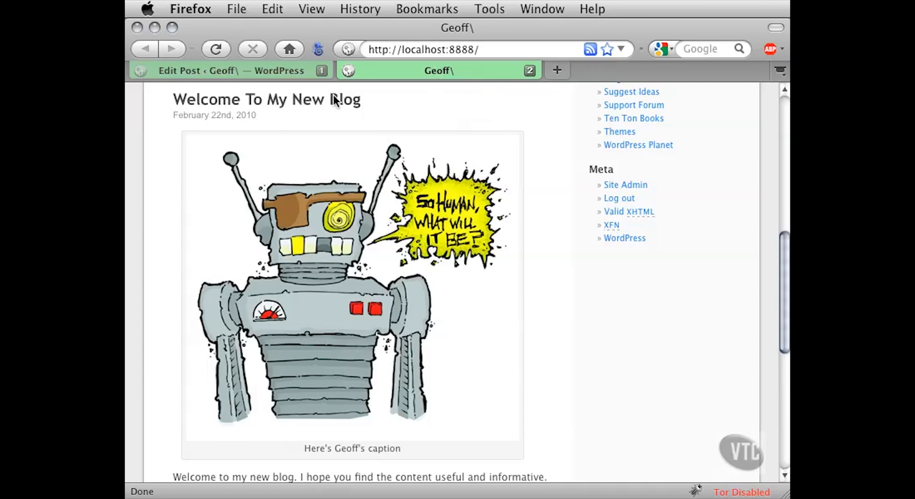
- Return to the post editor and widen the browser window so the whole editing area is uncovered
click(242, 72)
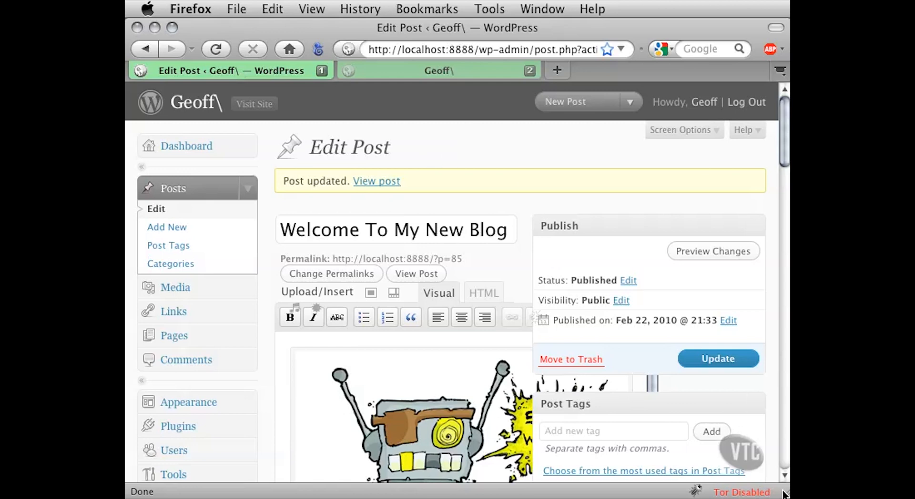
drag(777, 493, 914, 494)
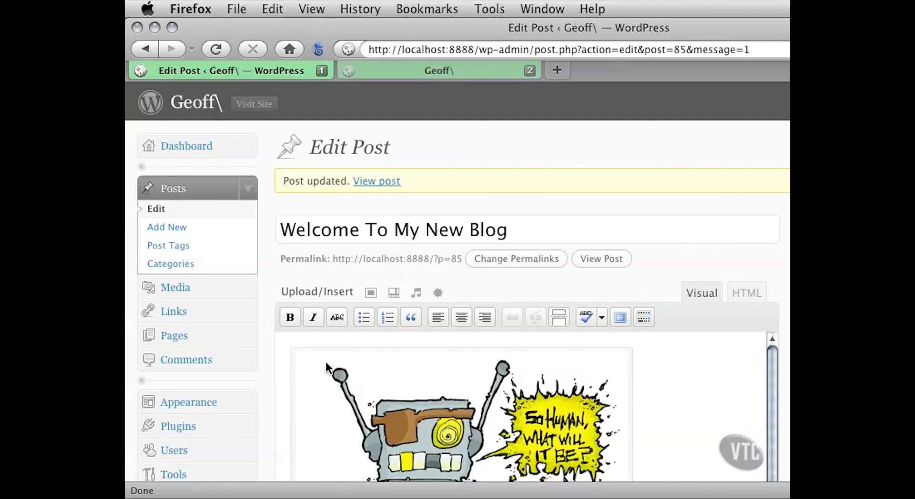
scroll(268, 366, down, 3)
scroll(267, 362, down, 6)
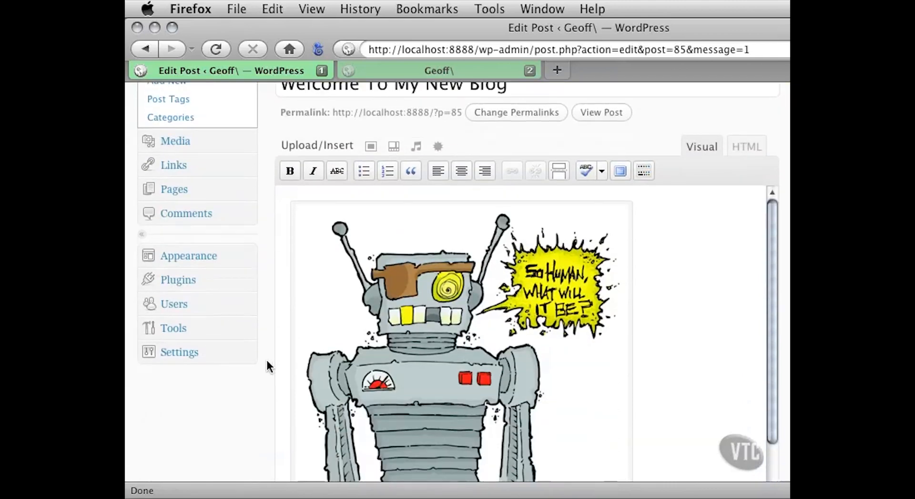
scroll(267, 366, down, 1)
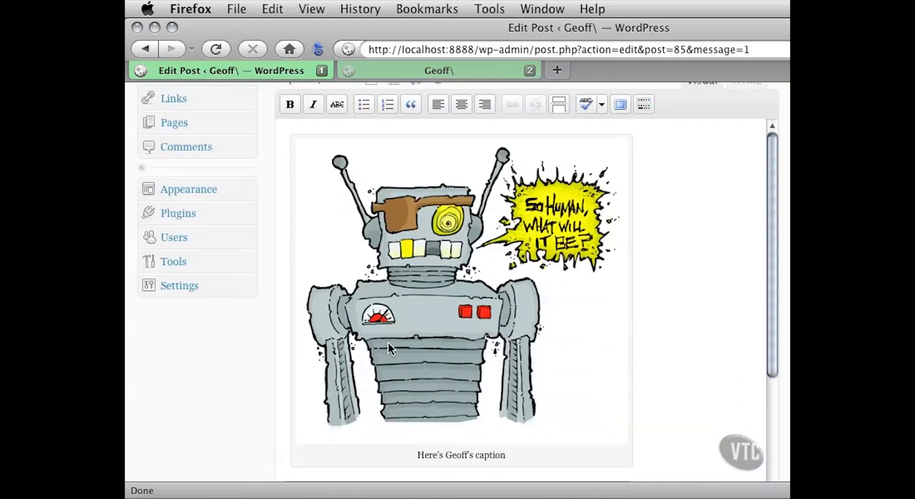
- Scale the droid image down in the editor by its corner in two stages, to about half its size
click(413, 292)
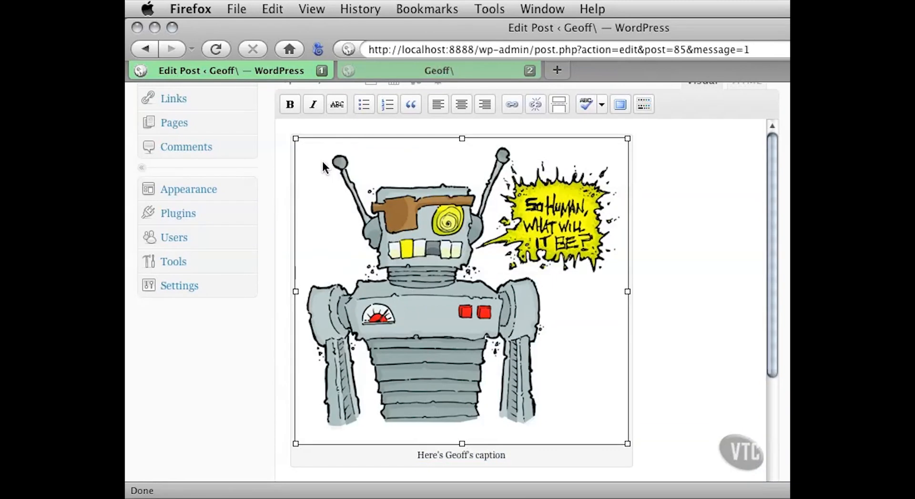
click(349, 205)
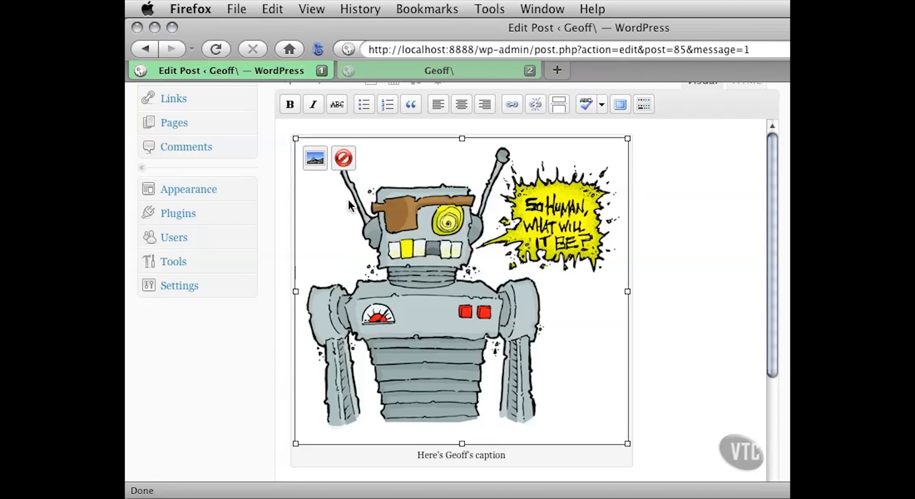
click(313, 157)
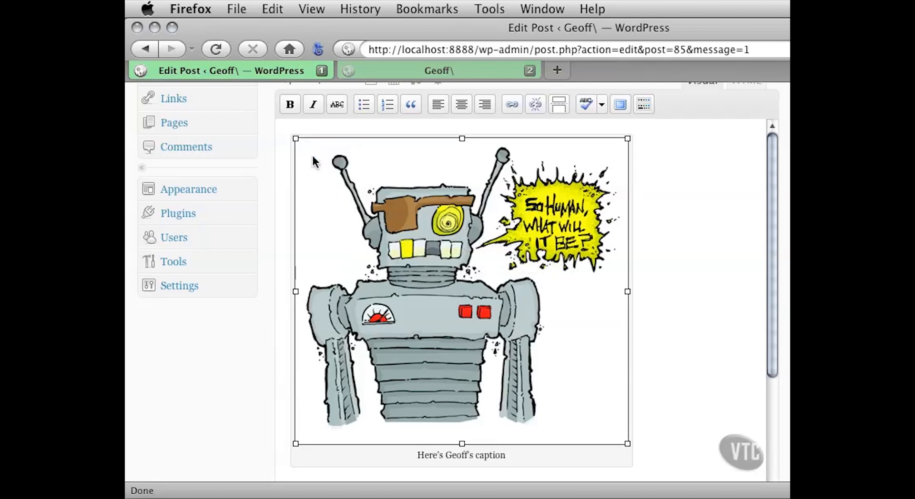
click(369, 241)
drag(627, 442, 495, 336)
click(484, 299)
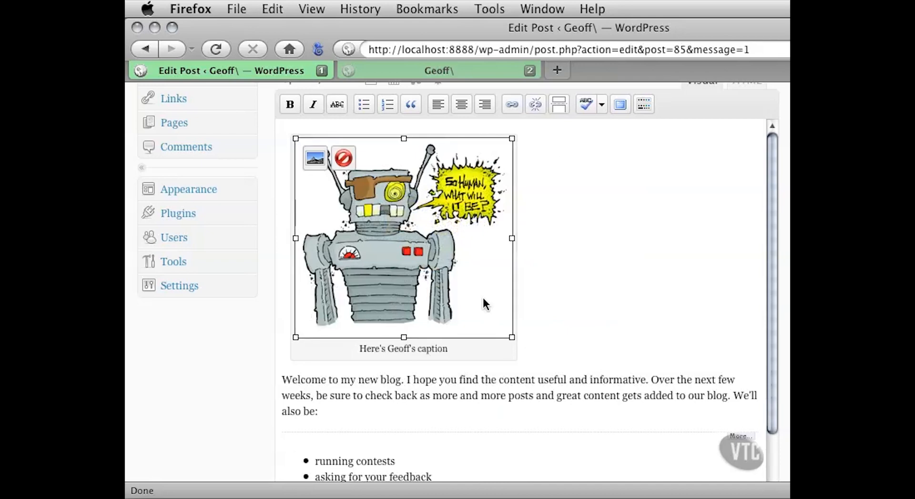
drag(511, 336, 462, 289)
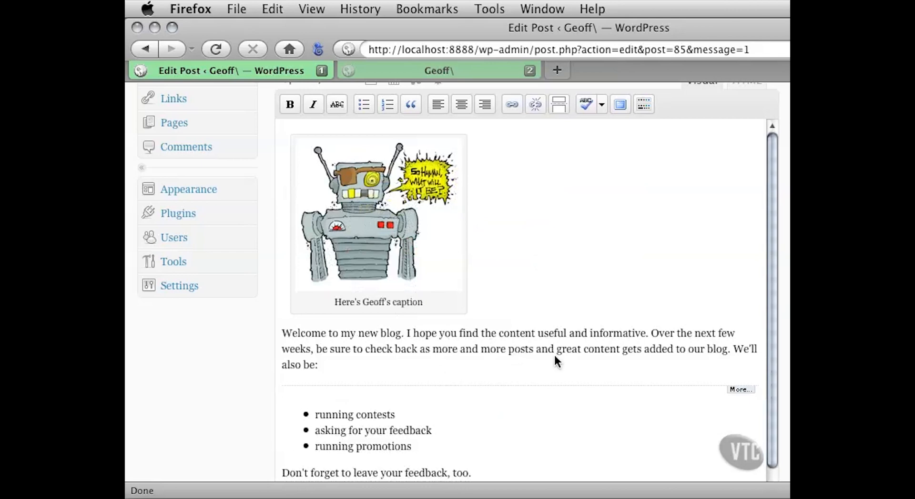
- Enlarge the droid image again by its corner, then narrow only its width so the robot is squeezed
click(416, 227)
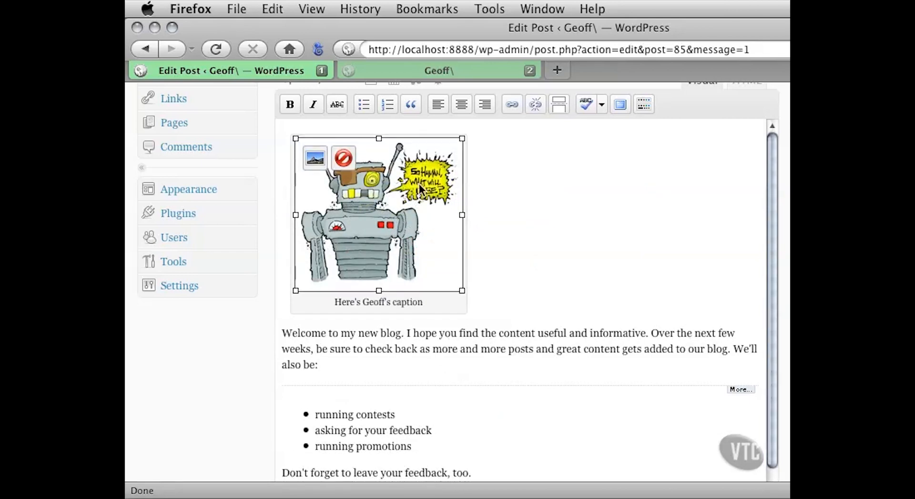
drag(460, 285, 571, 387)
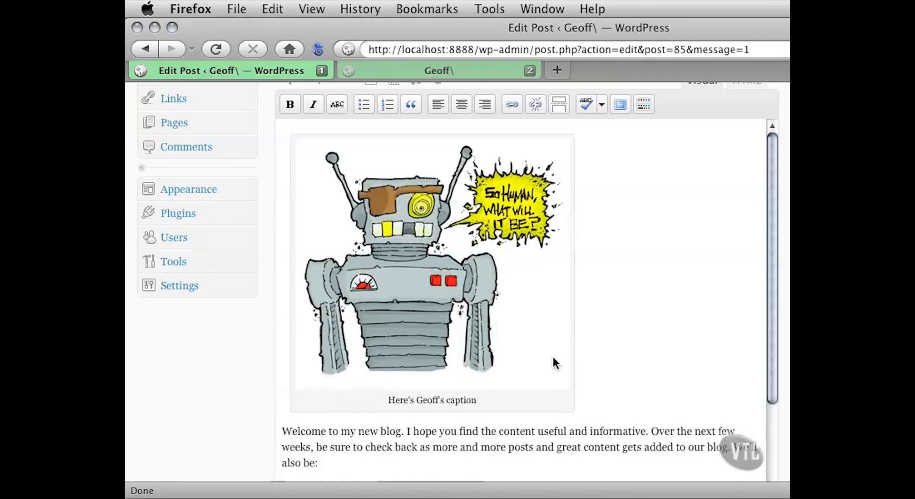
click(511, 258)
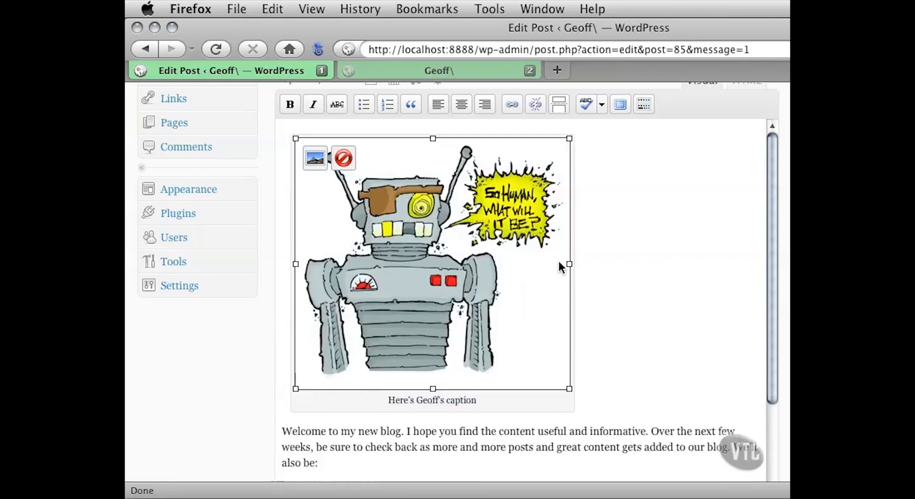
drag(568, 264, 489, 264)
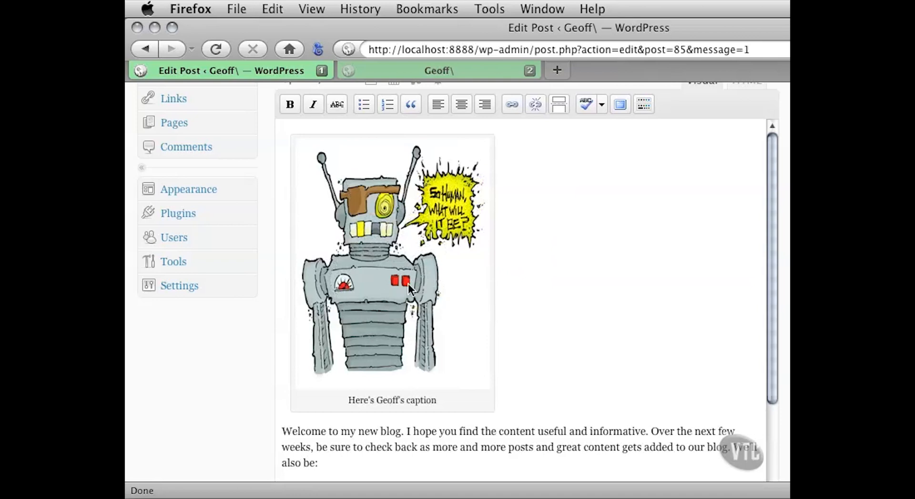
- Undo all the manual resizes of the droid image using the extended formatting tools, then hide those tools again
scroll(286, 319, up, 2)
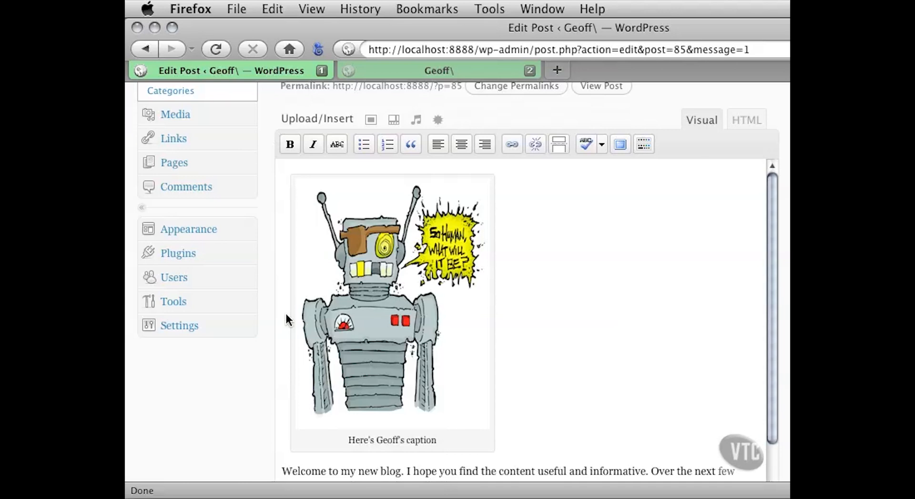
scroll(286, 313, down, 1)
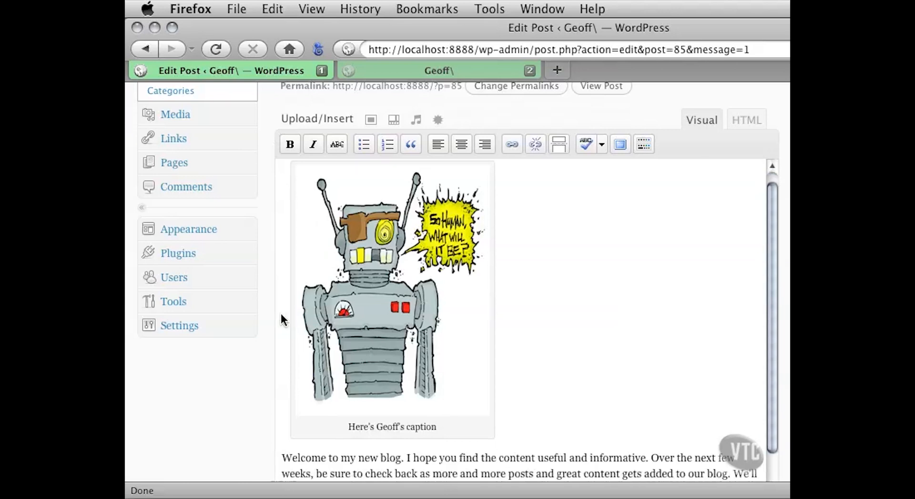
scroll(268, 316, down, 1)
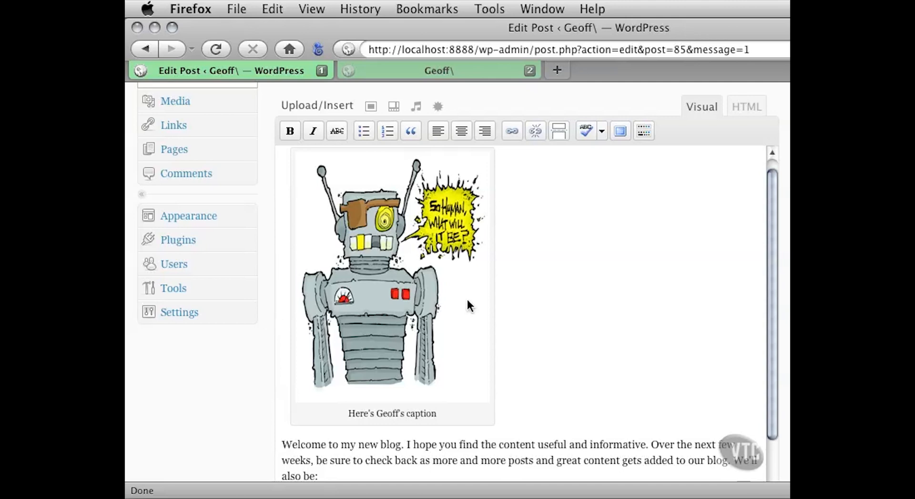
click(645, 133)
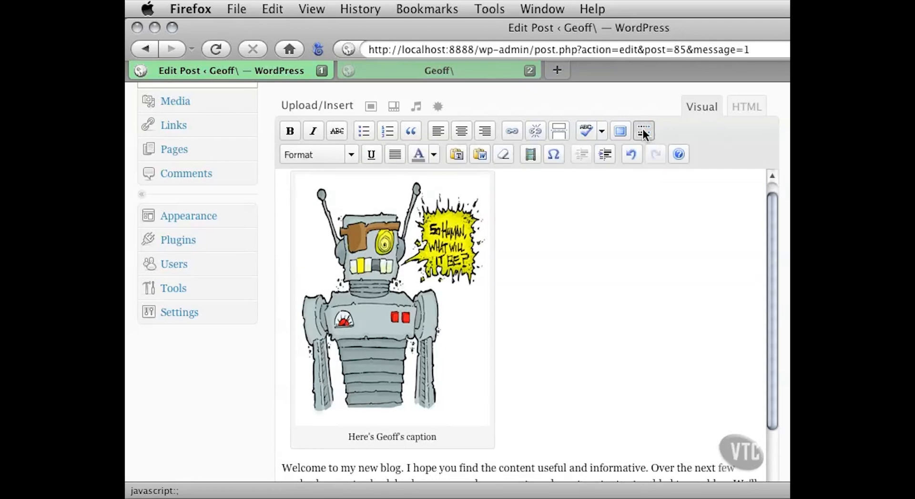
click(629, 155)
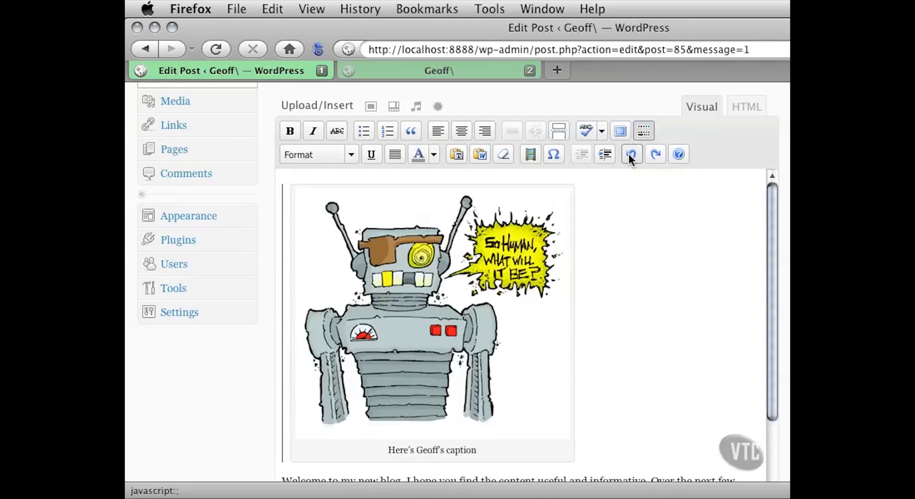
click(628, 153)
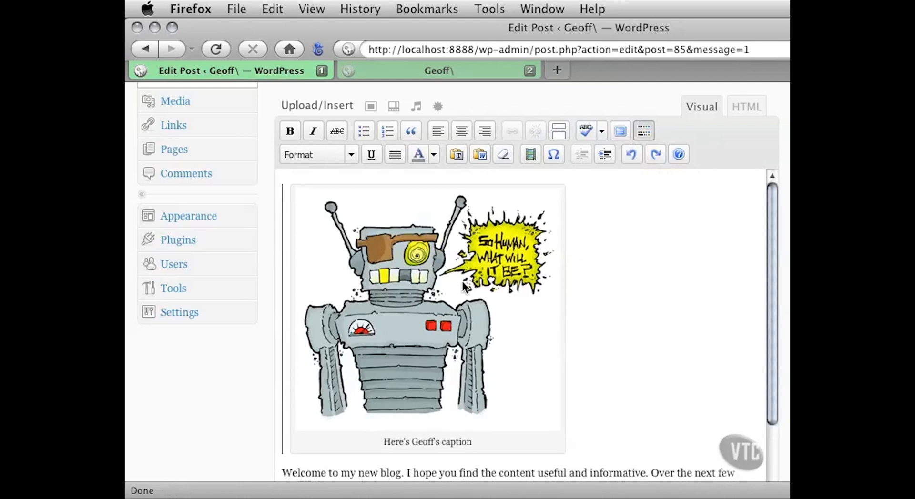
click(628, 155)
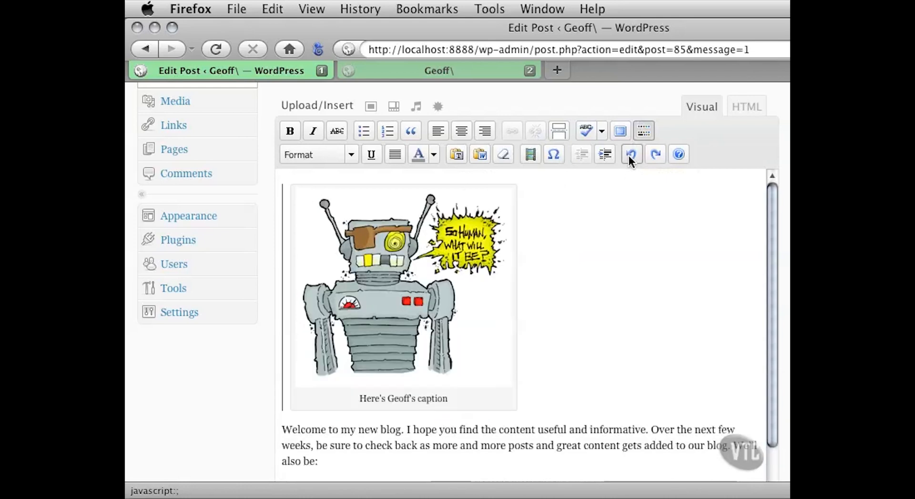
click(628, 155)
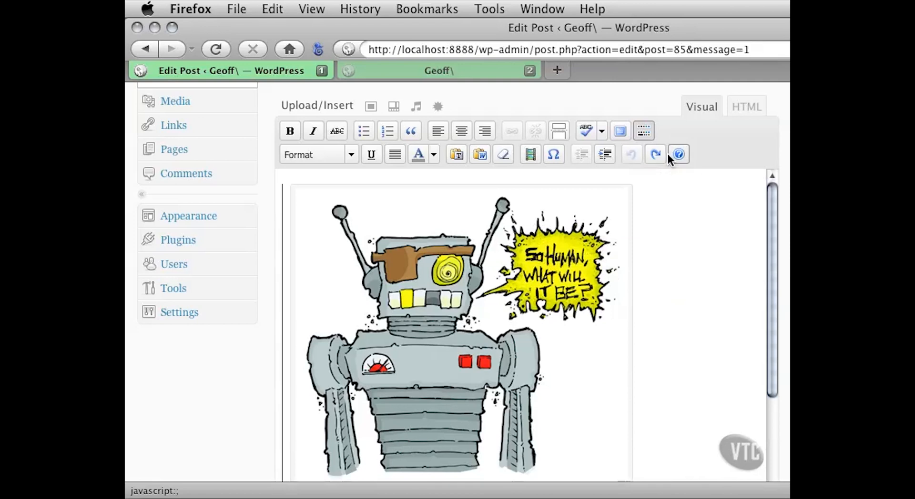
click(642, 130)
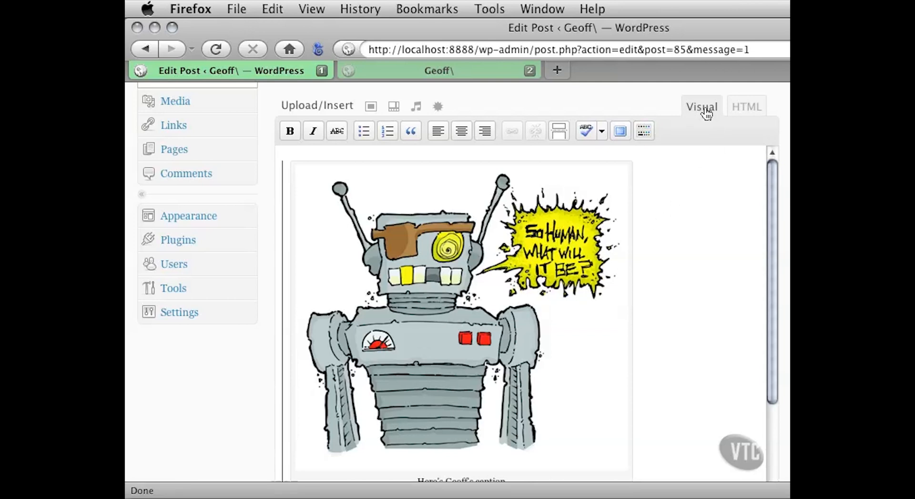
- Show the post's HTML code and examine the image's caption shortcode, from its attachment ID to the caption text
click(741, 111)
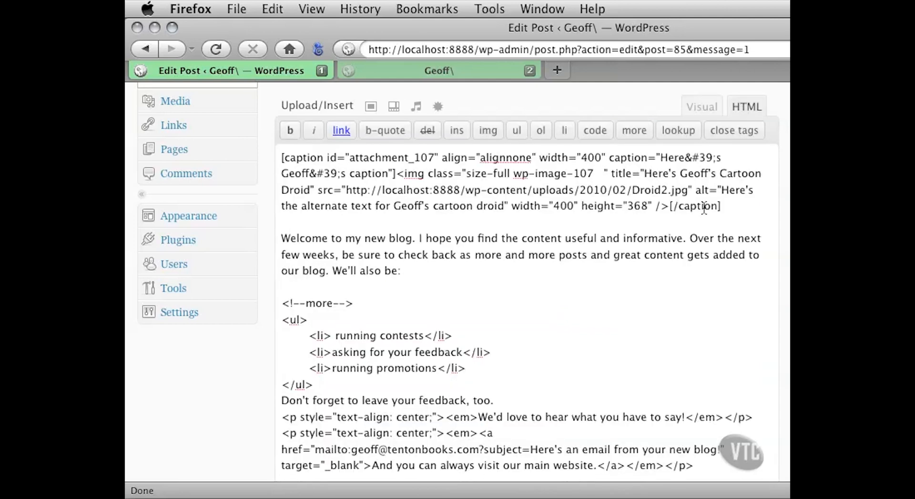
drag(721, 206, 266, 160)
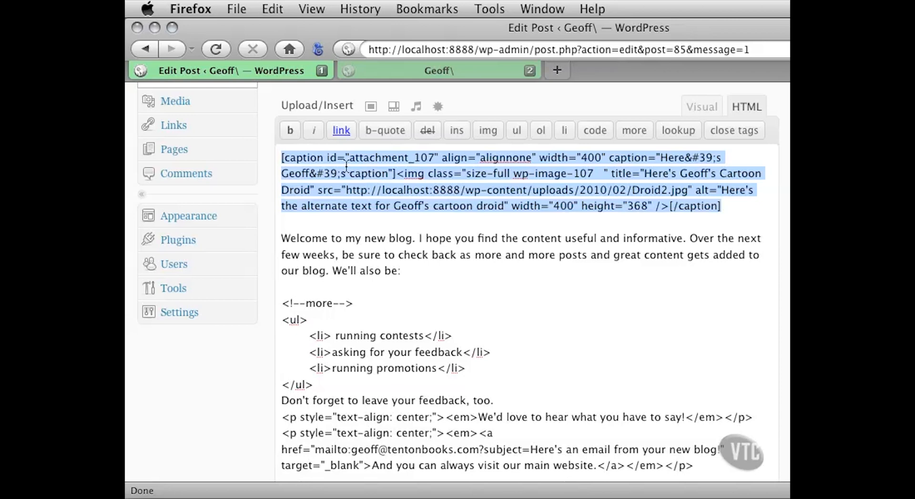
click(331, 161)
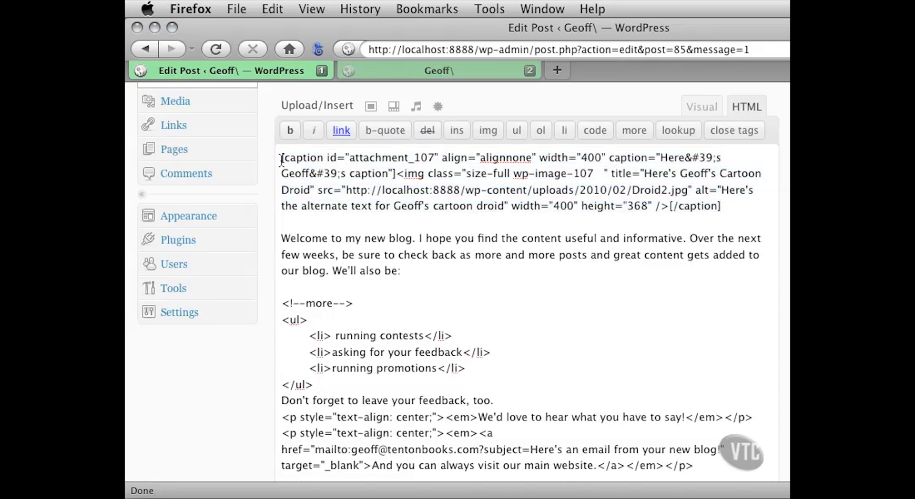
drag(284, 161, 437, 159)
click(357, 160)
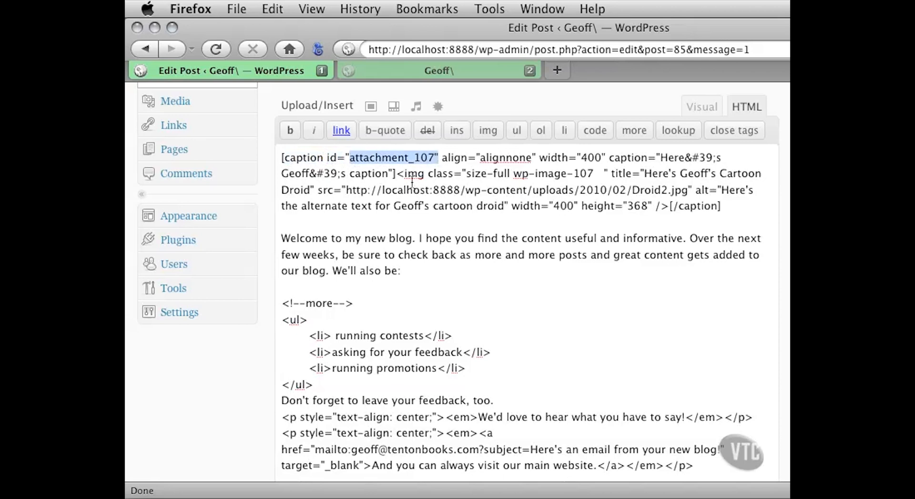
click(356, 161)
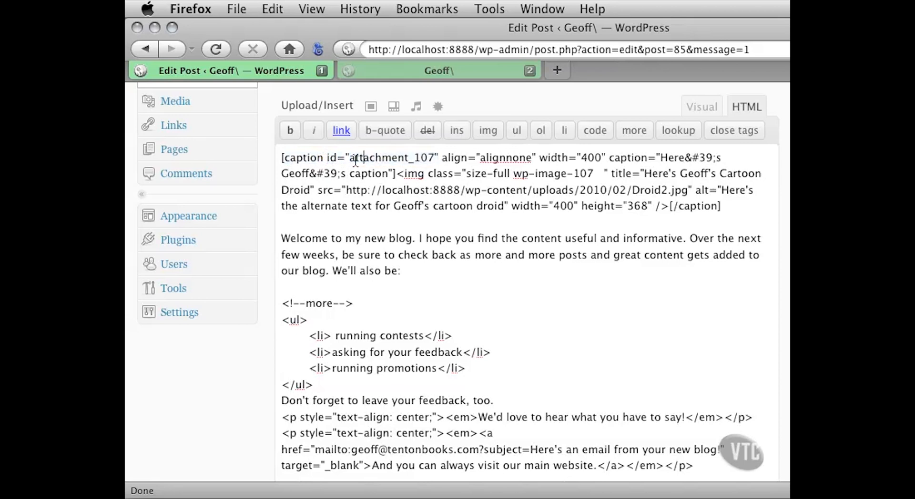
drag(349, 160, 432, 158)
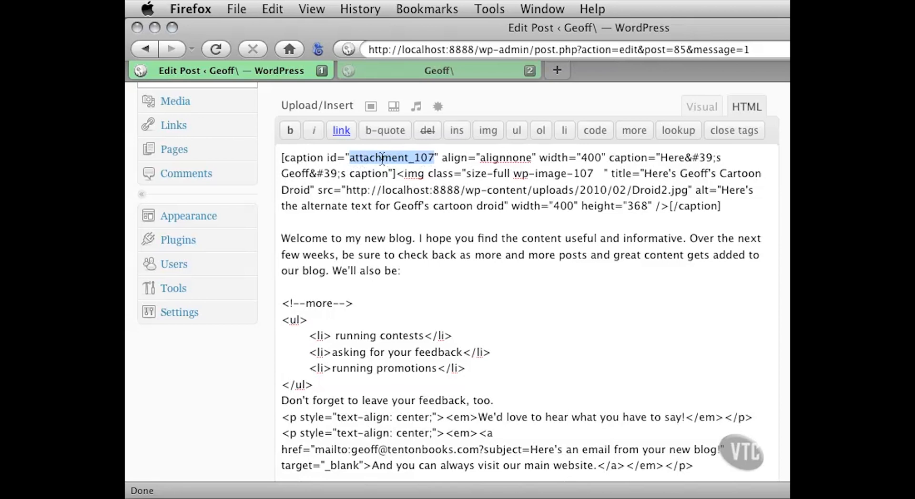
drag(441, 158, 388, 176)
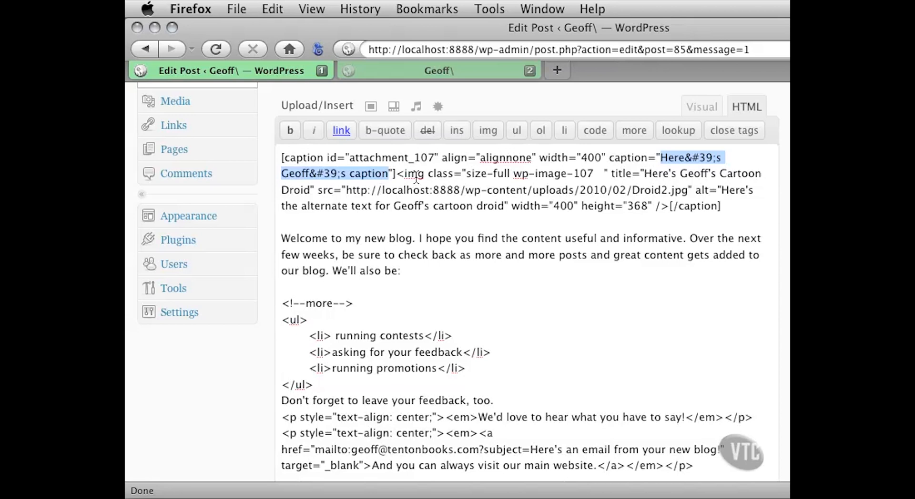
- Examine the droid image's img tag in the post's HTML: its class, title, source path, alternate text, width and height attributes
drag(396, 175, 425, 179)
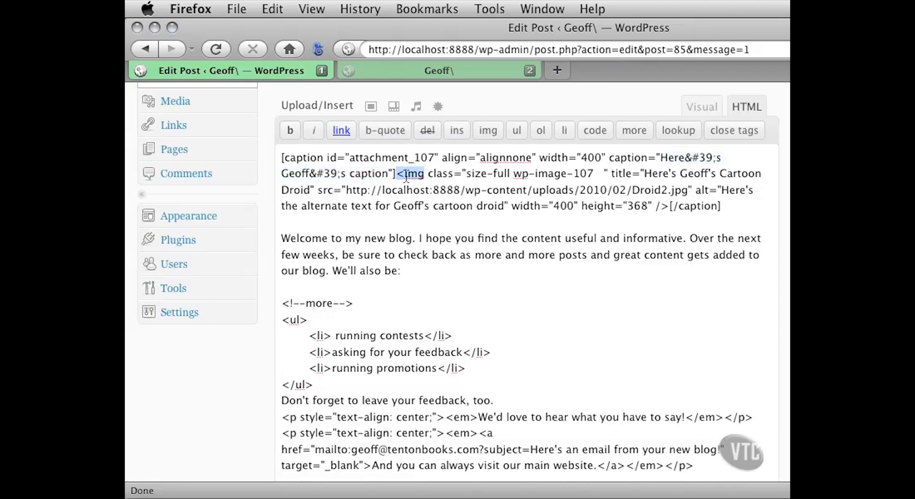
drag(428, 177, 593, 175)
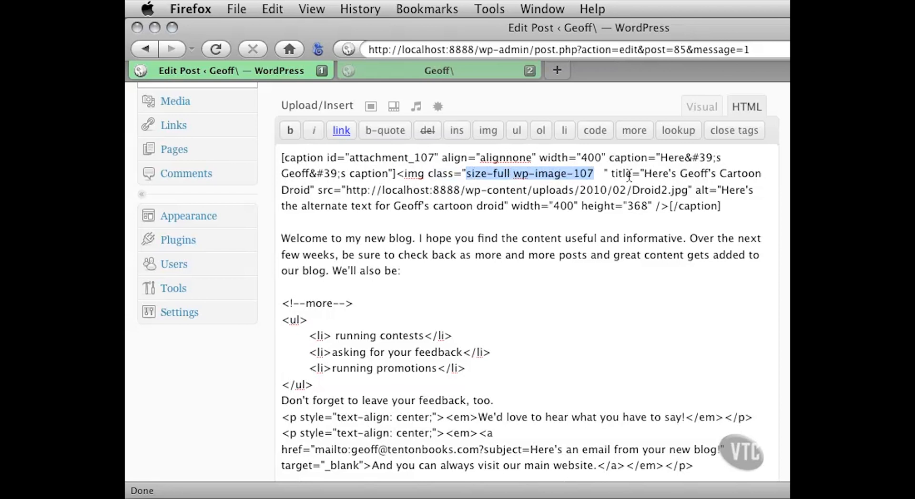
click(645, 174)
drag(644, 174, 312, 190)
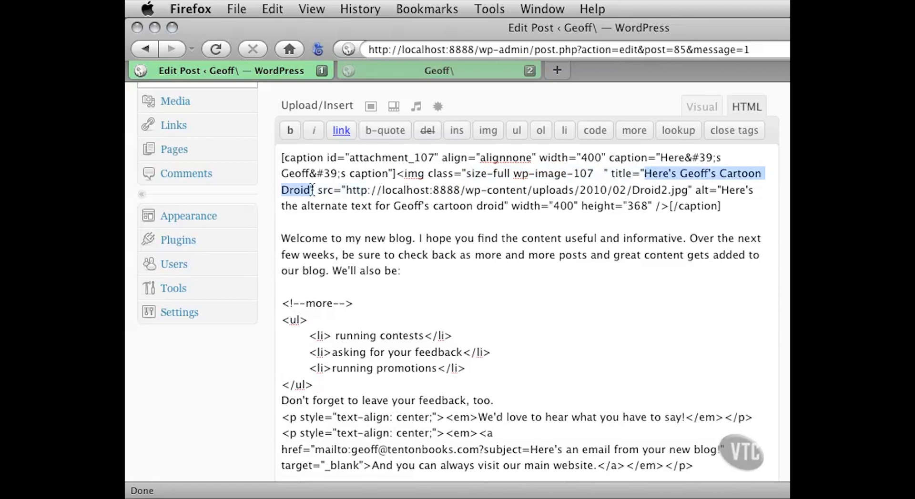
drag(317, 190, 695, 195)
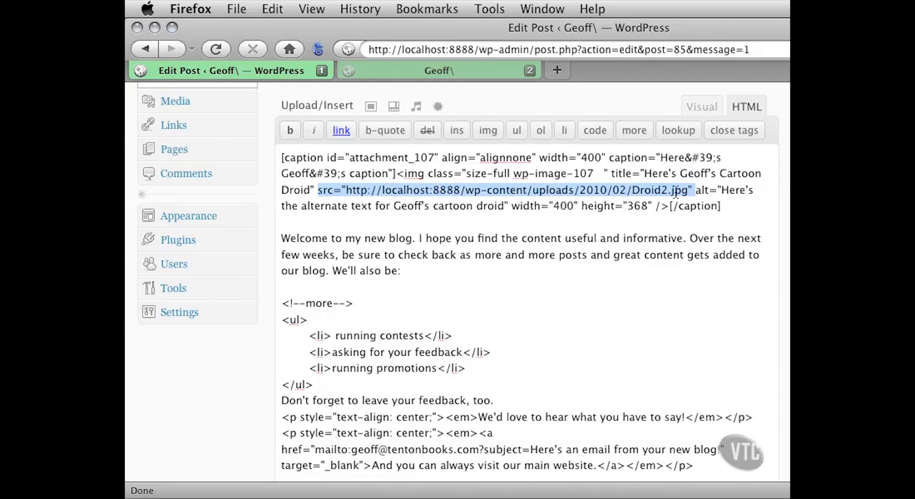
click(716, 192)
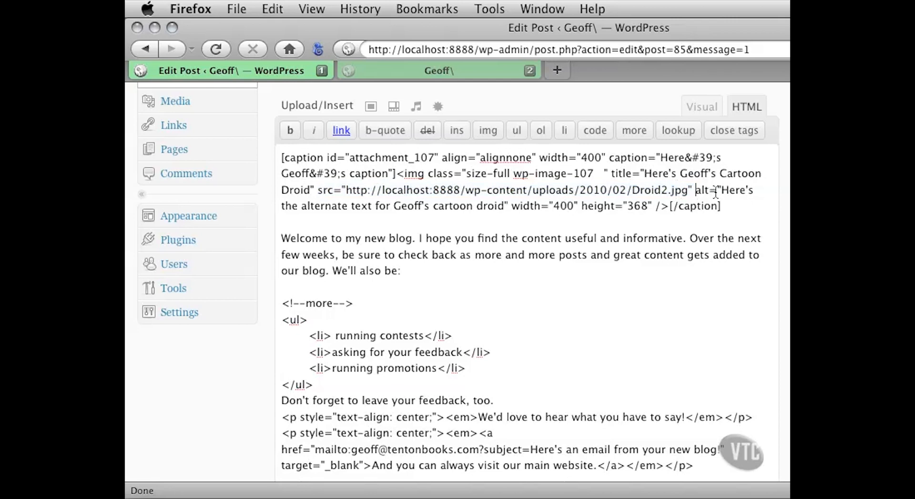
drag(721, 190, 501, 206)
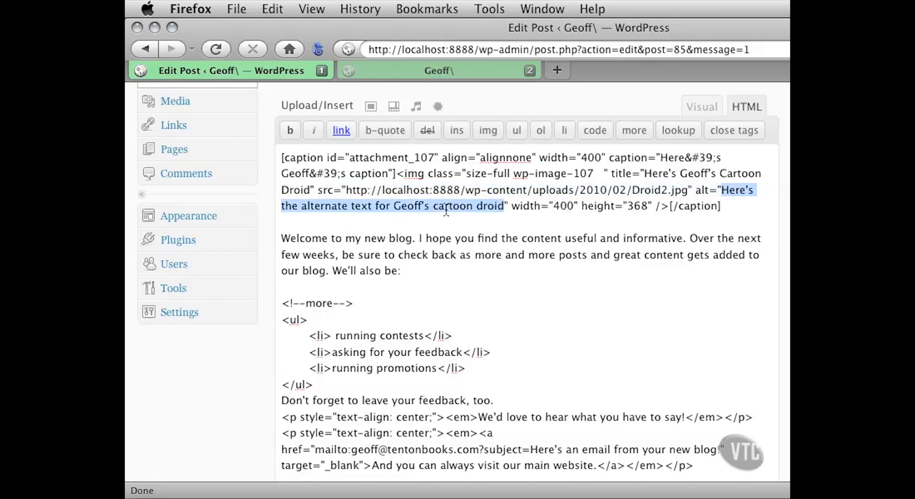
drag(511, 206, 659, 210)
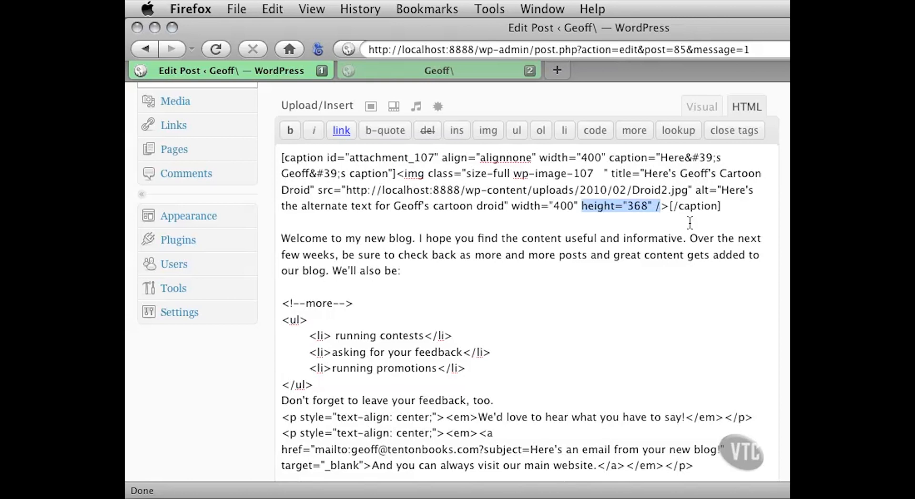
- Narrow the browser window, then view the live blog page and check the droid image's caption and title tooltip
drag(914, 491, 784, 491)
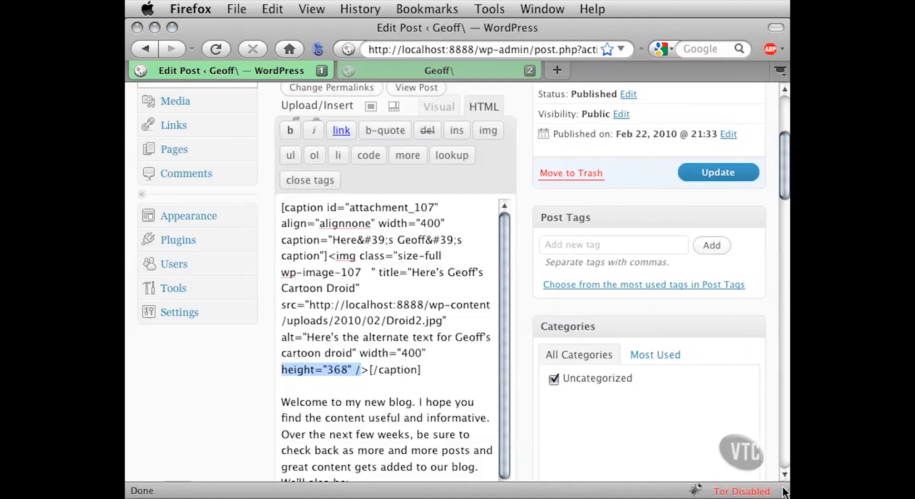
click(446, 71)
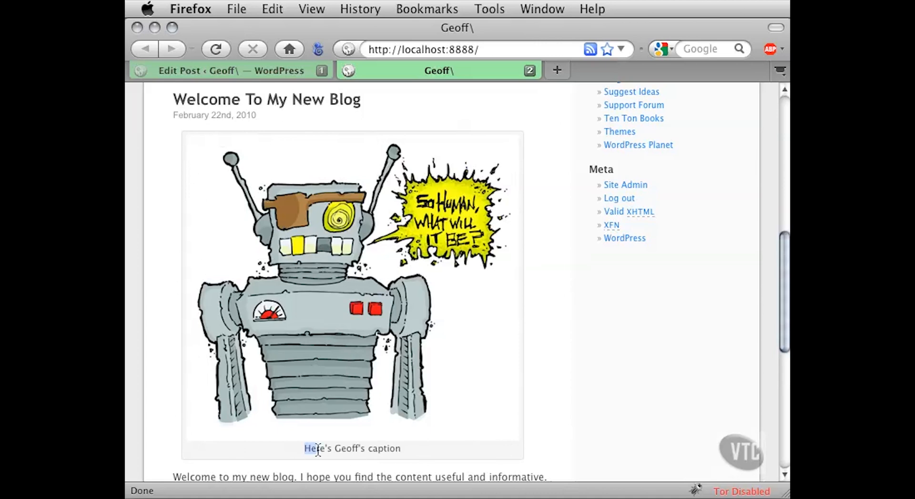
drag(307, 452, 409, 447)
click(410, 447)
drag(309, 449, 413, 449)
click(422, 449)
mouse_move(353, 233)
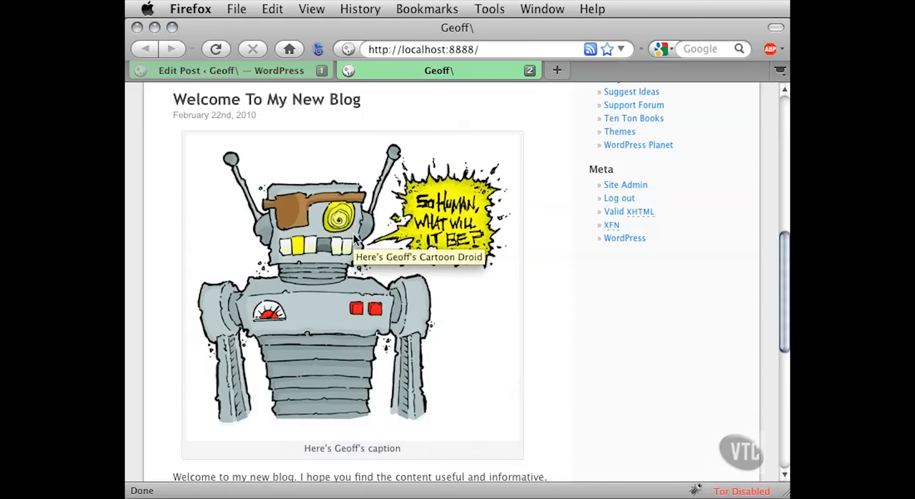
- Back in the post's HTML with the window widened, delete the opening and closing caption shortcodes around the droid image tag
click(273, 72)
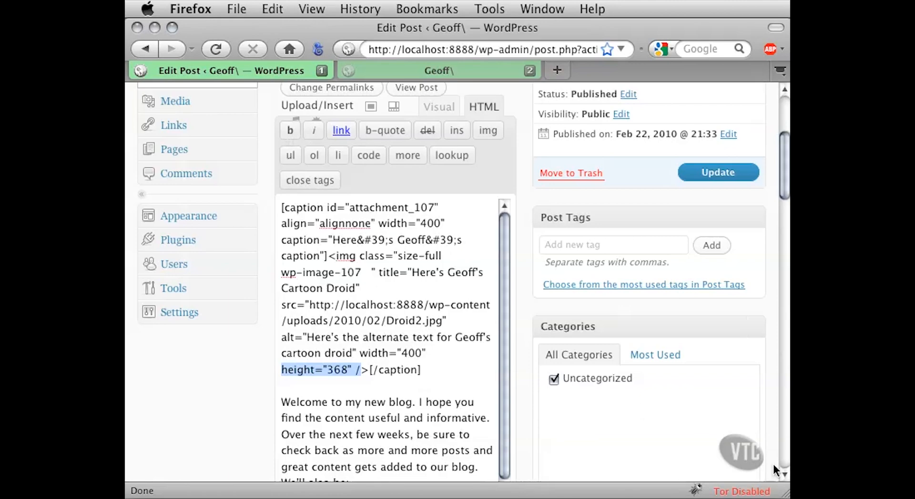
drag(786, 494, 914, 495)
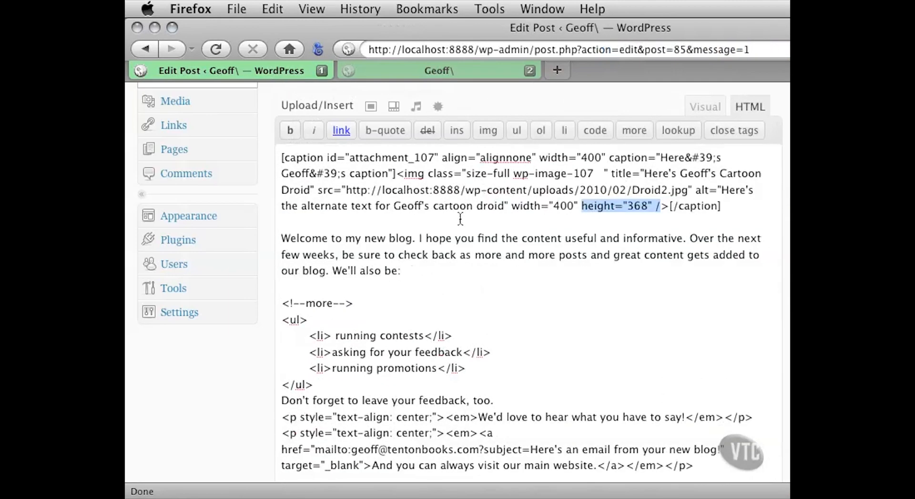
click(431, 189)
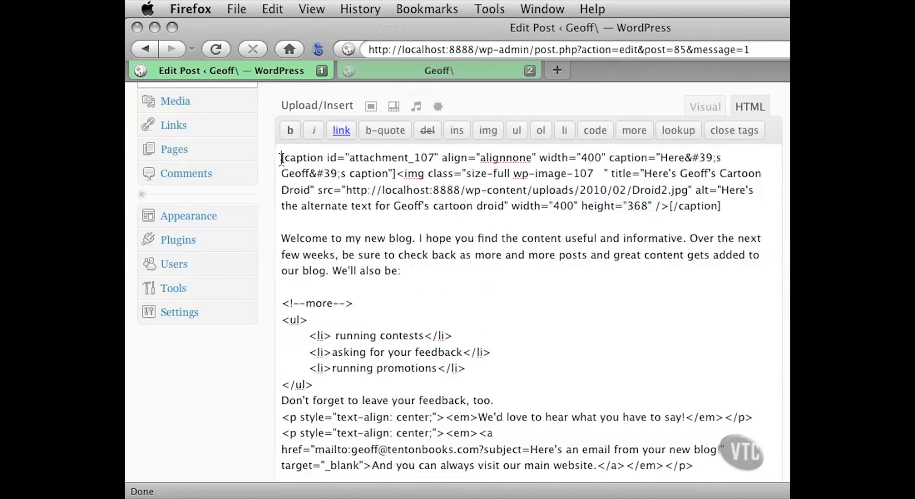
drag(282, 158, 397, 173)
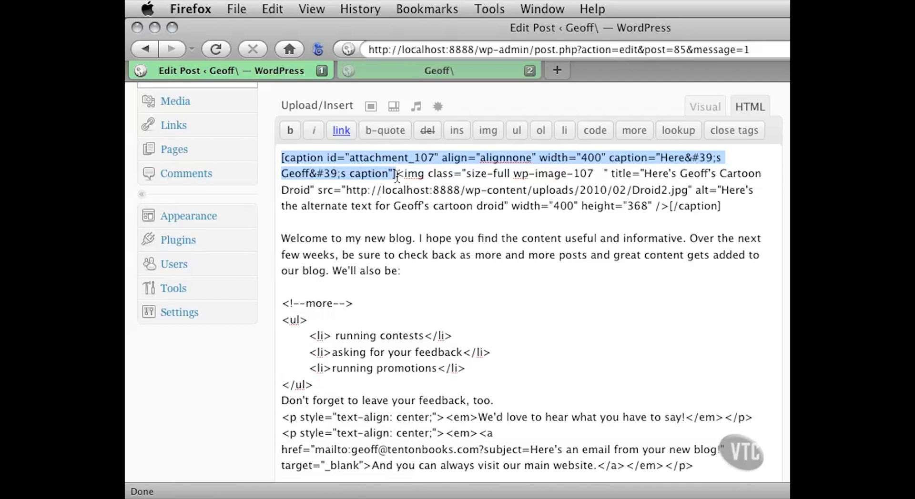
key(BackSpace)
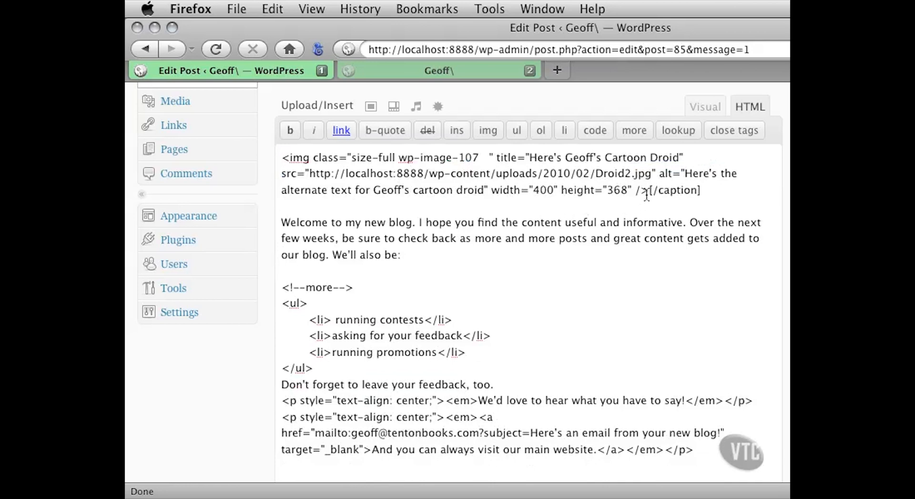
drag(648, 190, 703, 190)
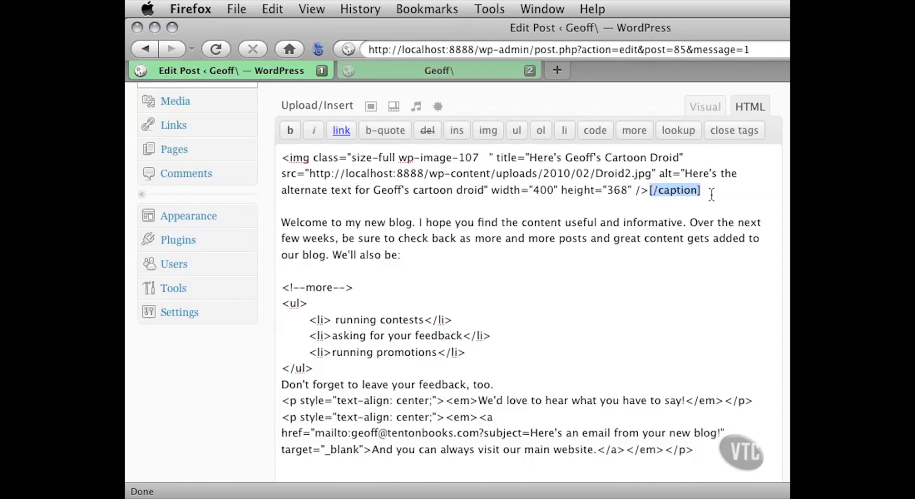
key(Delete)
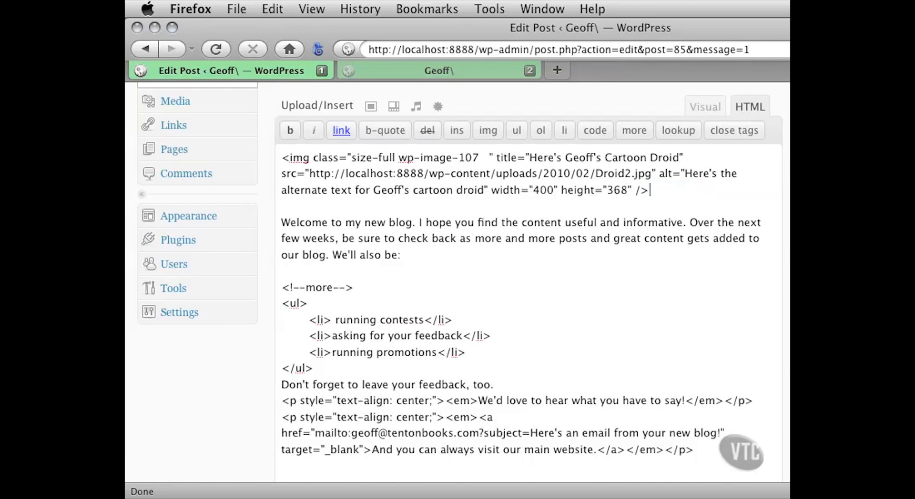
- Update the post with the window narrowed again, and reload the blog page to check how the droid image displays
drag(914, 496, 785, 494)
click(697, 173)
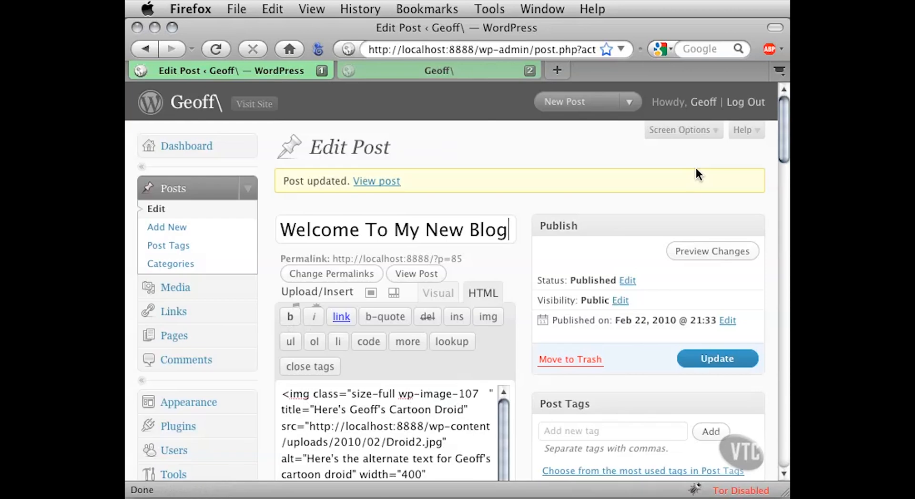
click(381, 73)
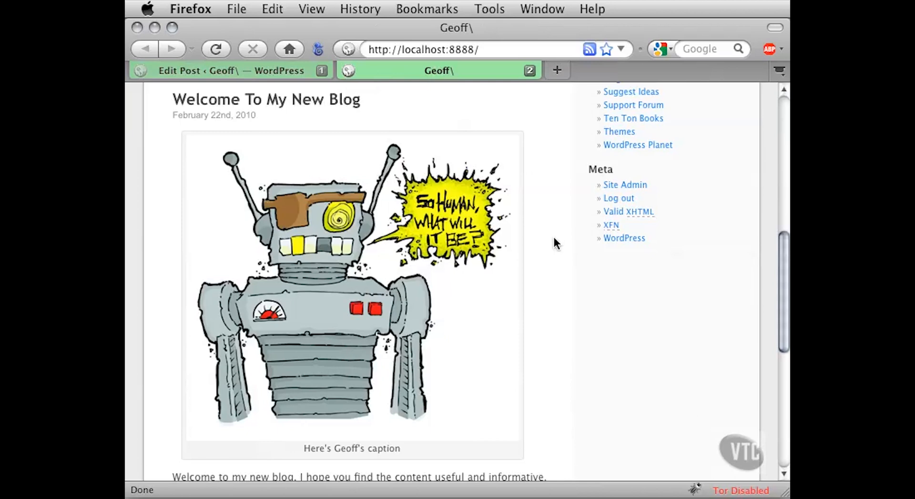
key(super+r)
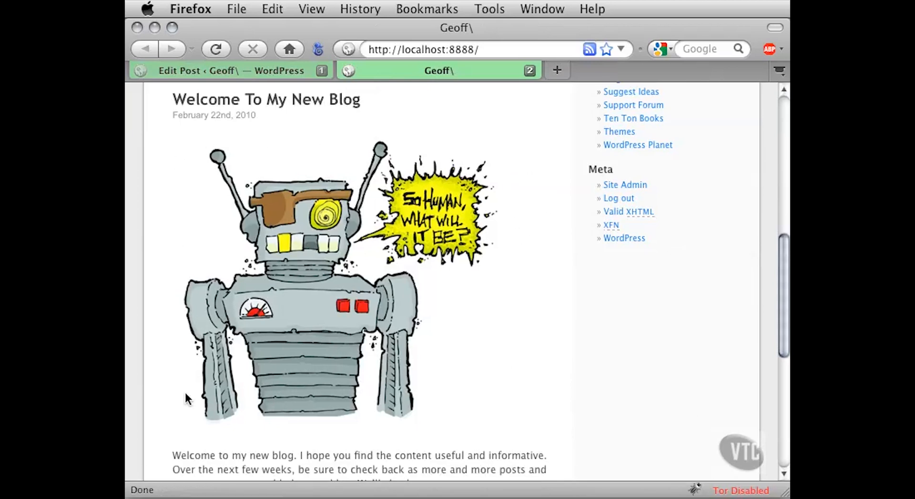
- Return to the post editor, widen the window, and delete the droid image from the post in the visual view
mouse_move(411, 434)
click(259, 73)
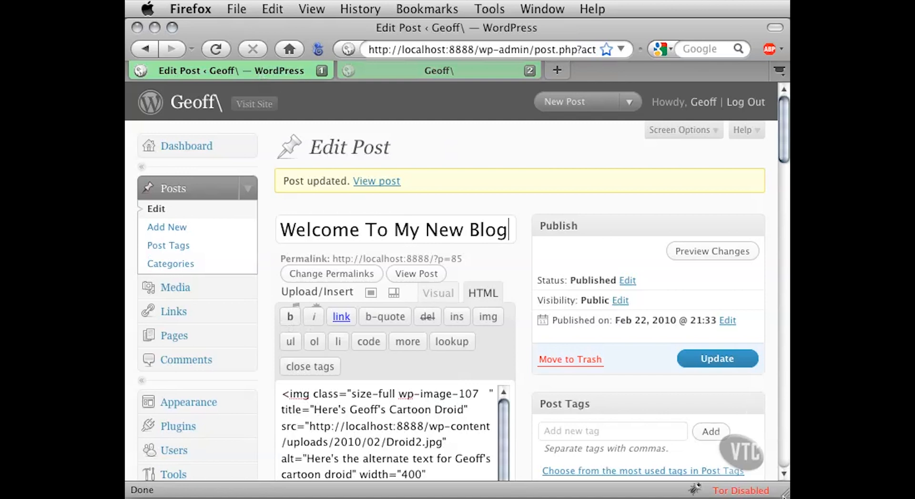
drag(784, 494, 914, 493)
click(706, 293)
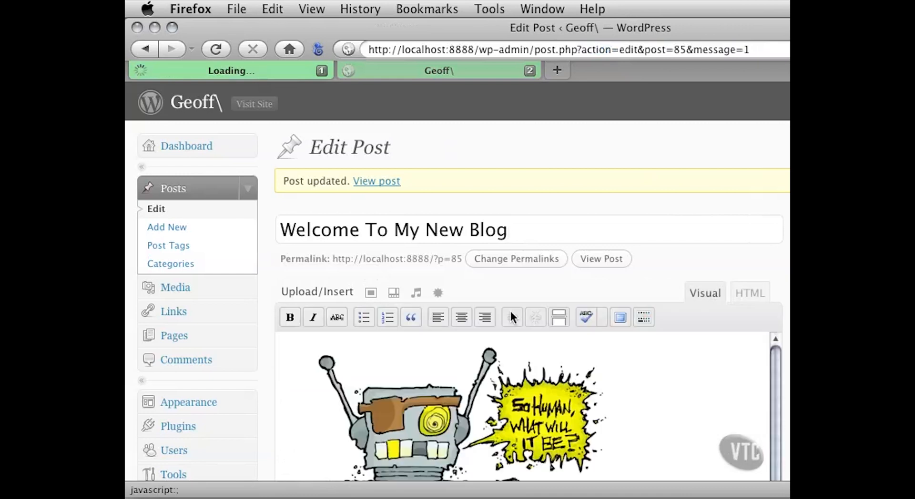
scroll(261, 342, down, 5)
scroll(261, 342, down, 3)
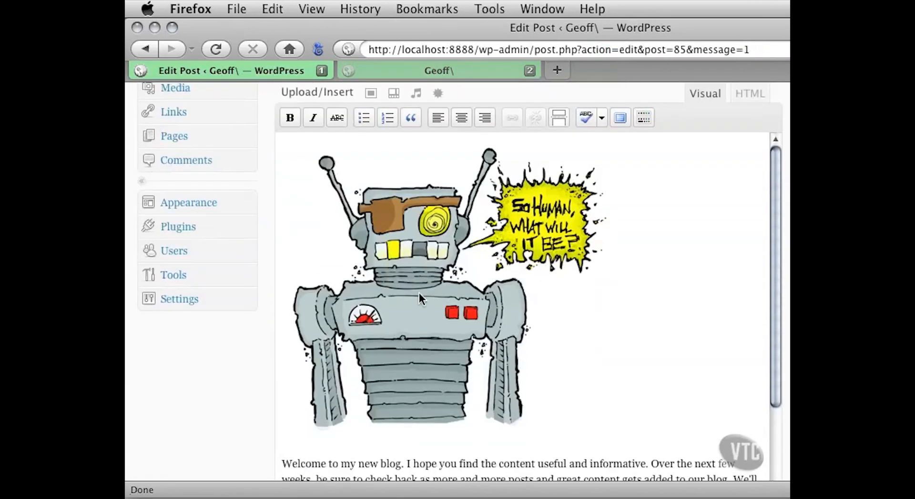
click(391, 279)
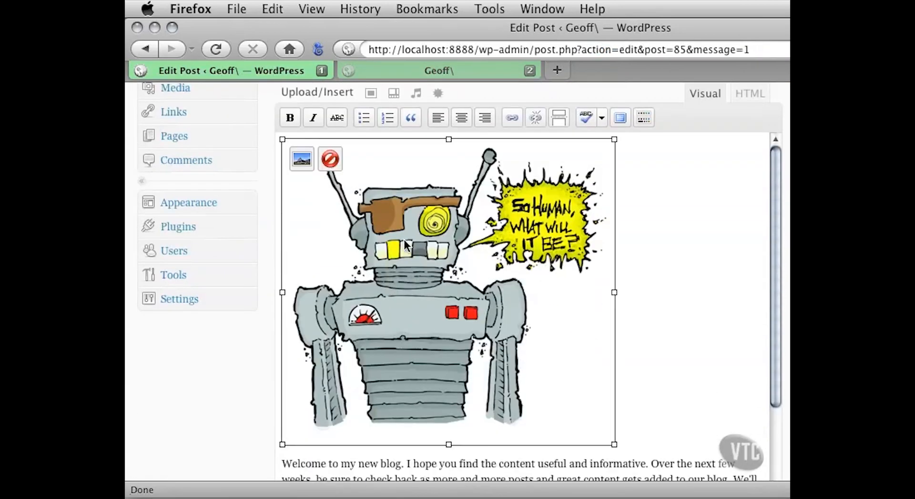
click(331, 164)
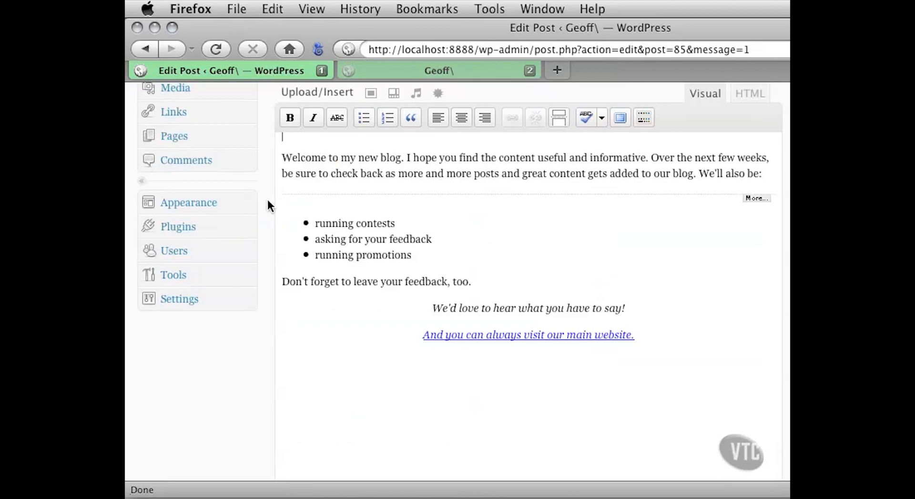
scroll(263, 197, up, 5)
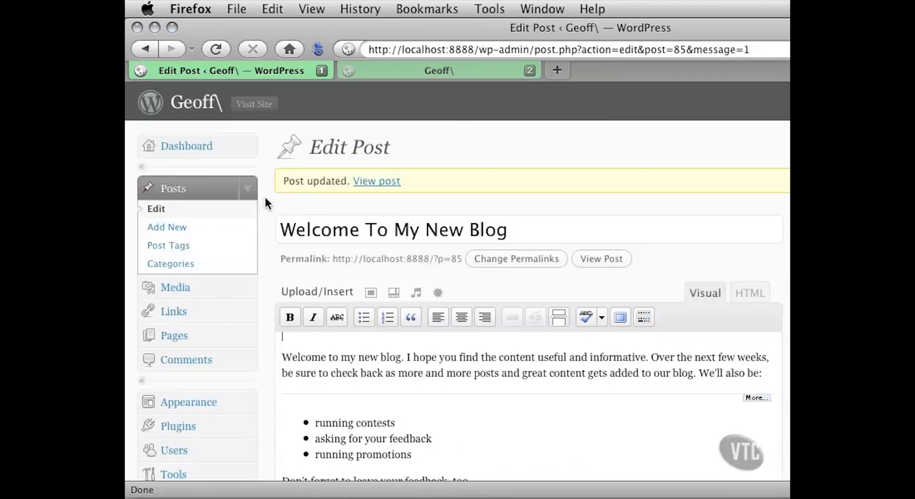
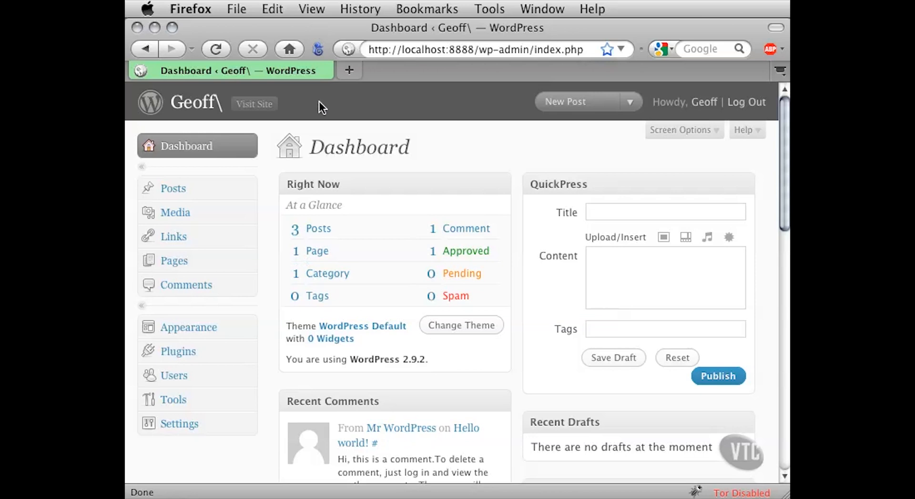
- Open the "Welcome To My New Blog" post for editing from the posts list and widen the browser window
click(247, 188)
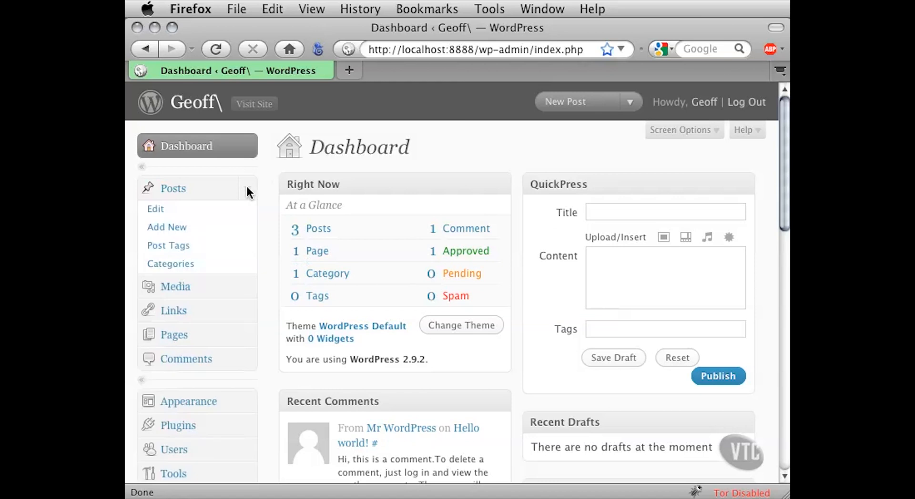
click(186, 210)
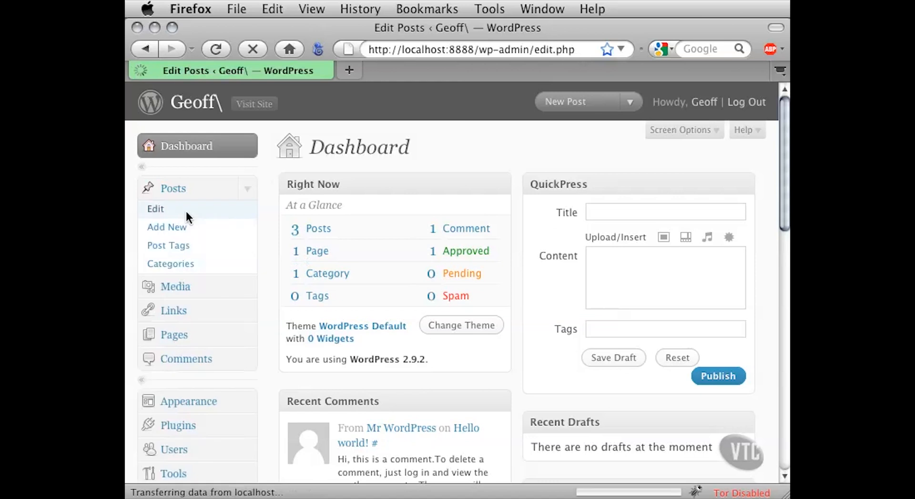
scroll(270, 249, down, 5)
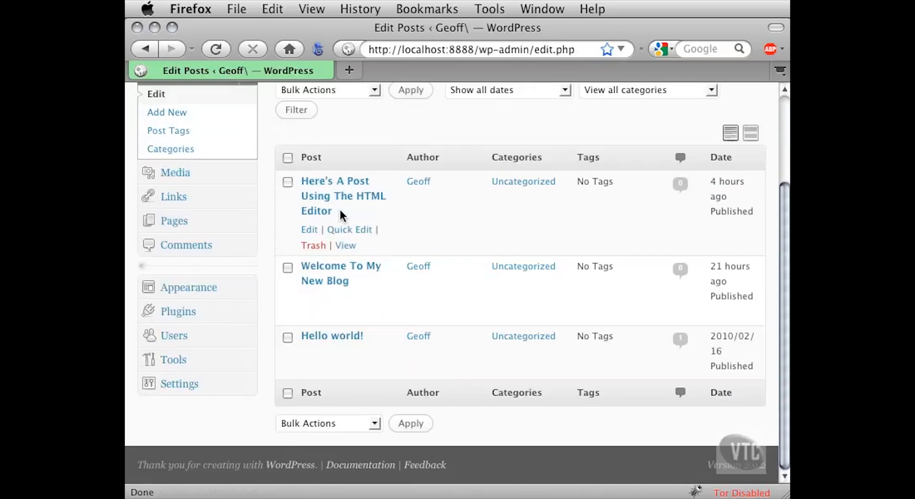
click(319, 267)
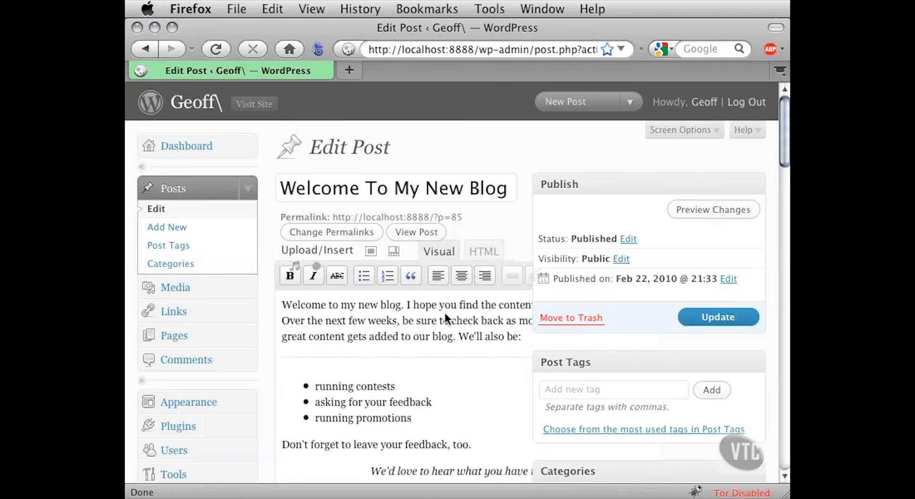
drag(785, 494, 914, 494)
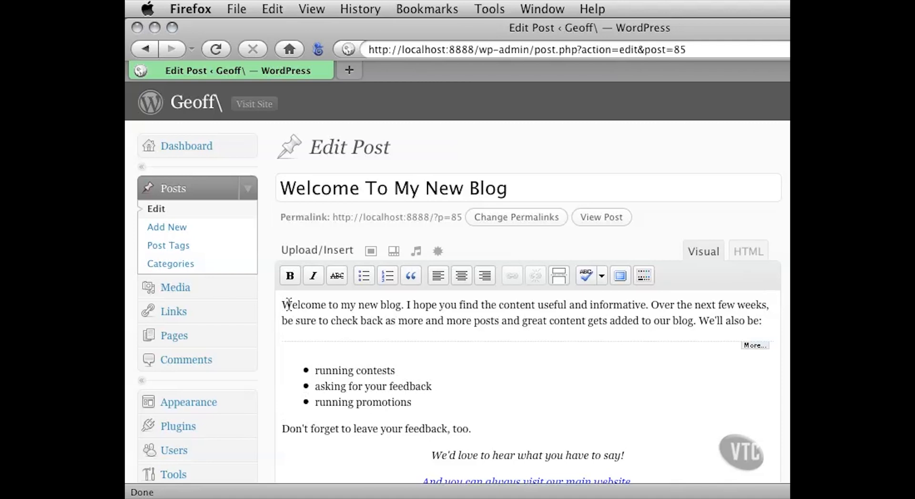
- Upload Droid.jpg from the Project Files folder as an image for the post, and narrow the browser window
click(371, 253)
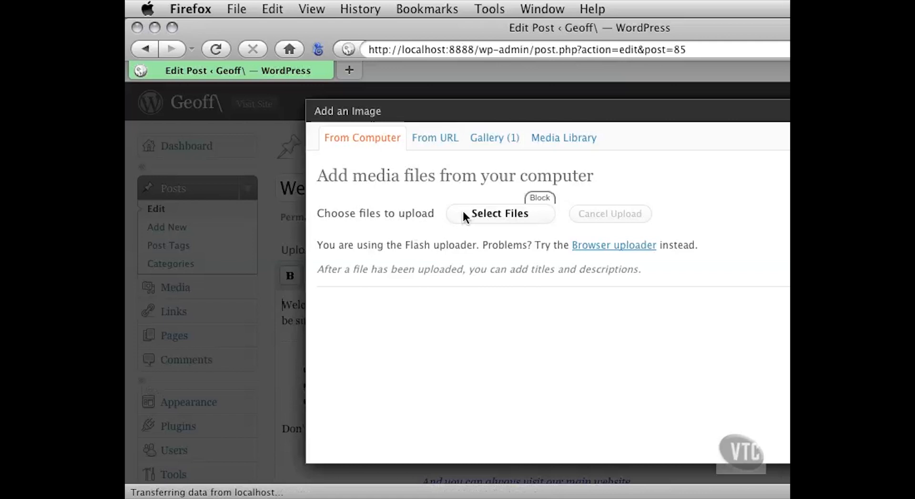
click(496, 214)
drag(521, 89, 345, 58)
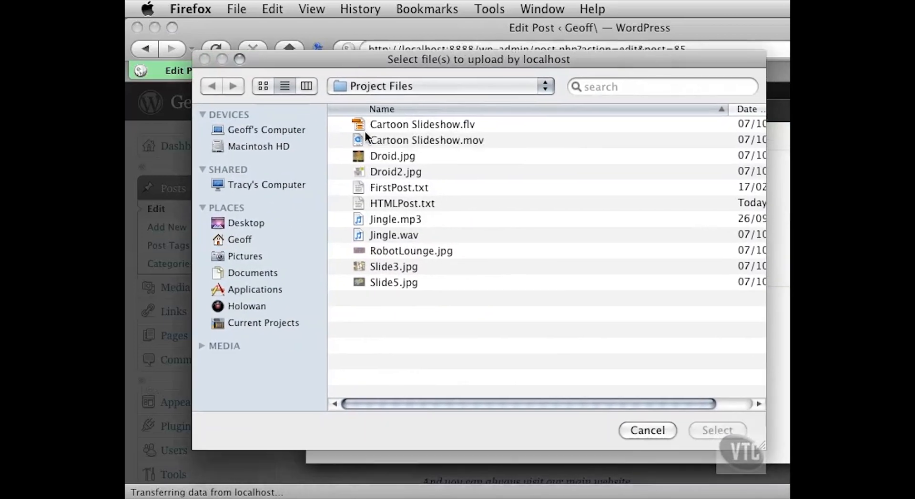
click(400, 158)
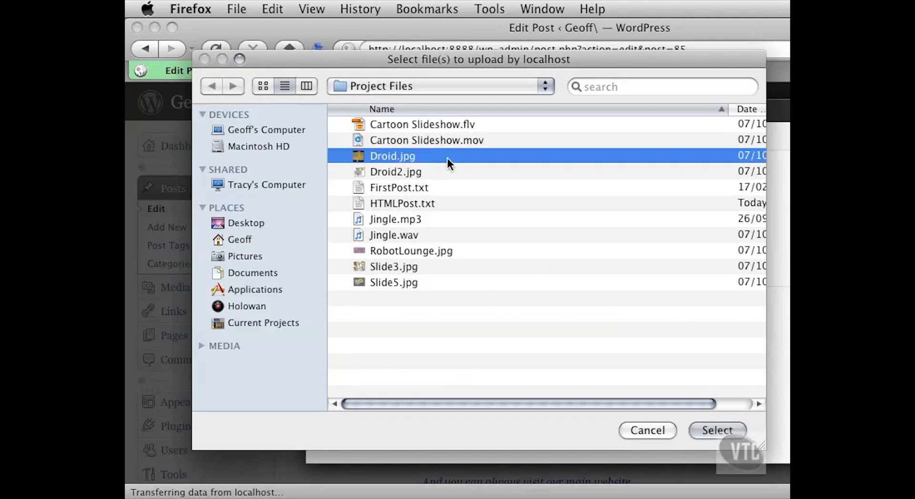
click(699, 428)
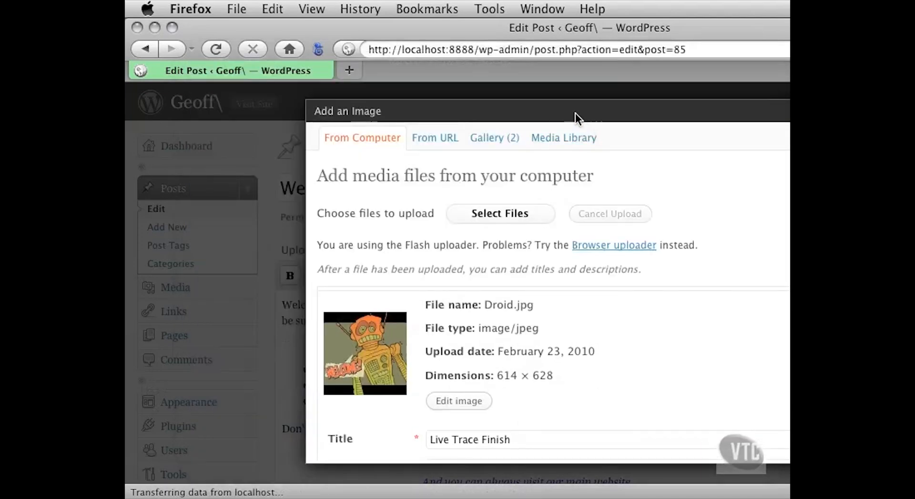
drag(914, 498, 784, 493)
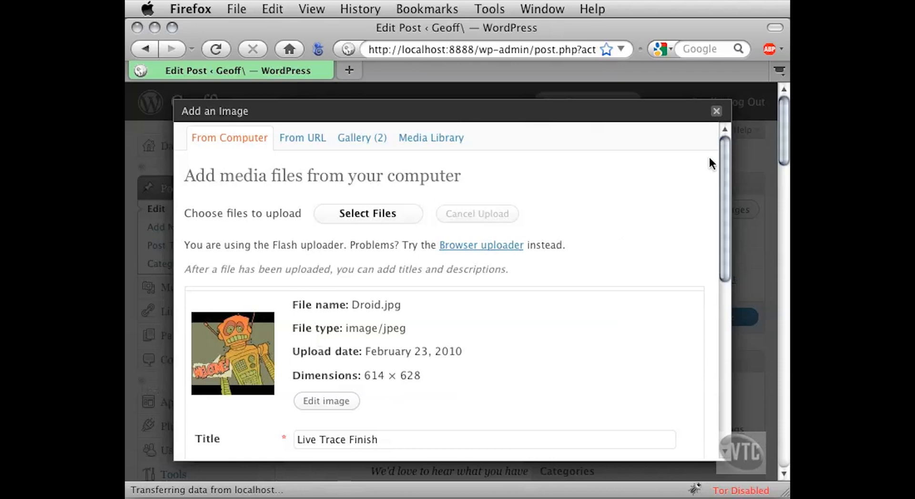
- Review the uploaded image's insertion options, and open Droid.jpg in the image editor to examine its crop and thumbnail settings
drag(720, 145, 713, 296)
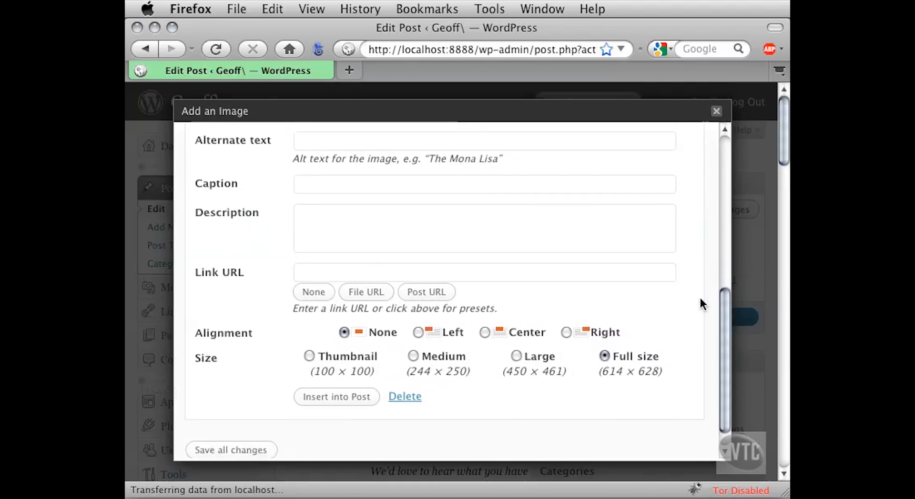
drag(722, 302, 715, 151)
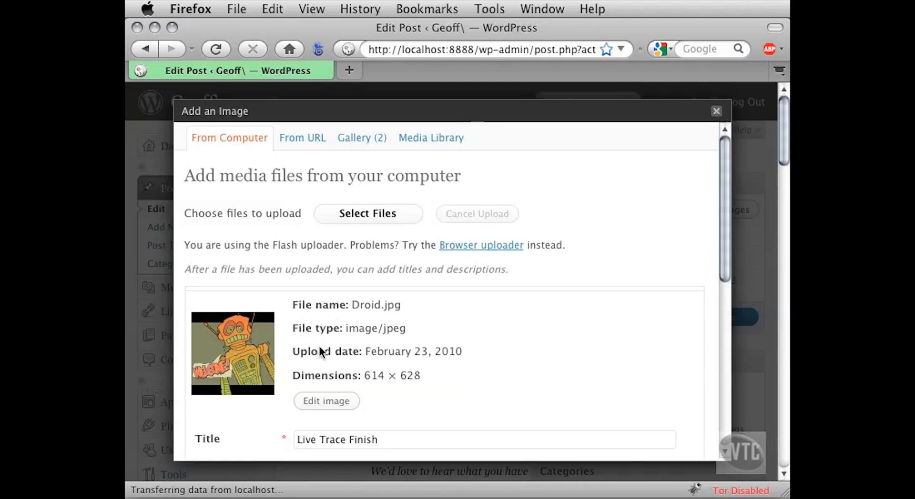
click(345, 404)
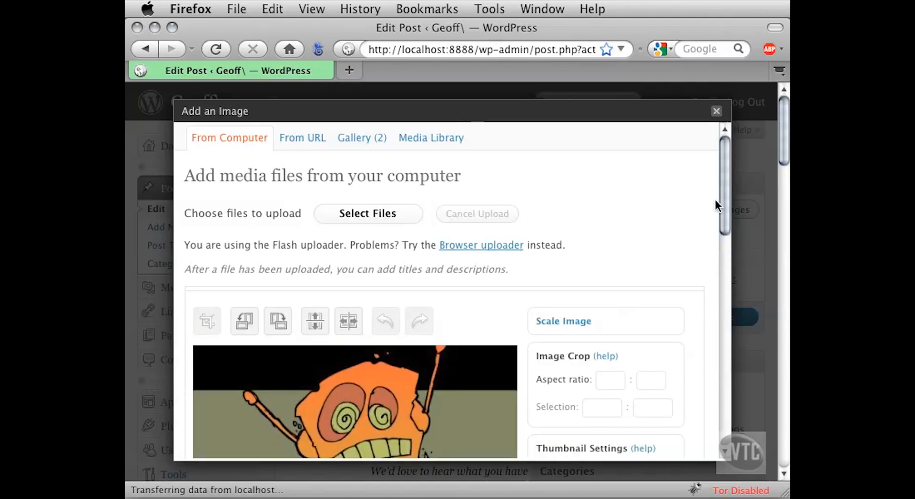
drag(720, 189, 722, 244)
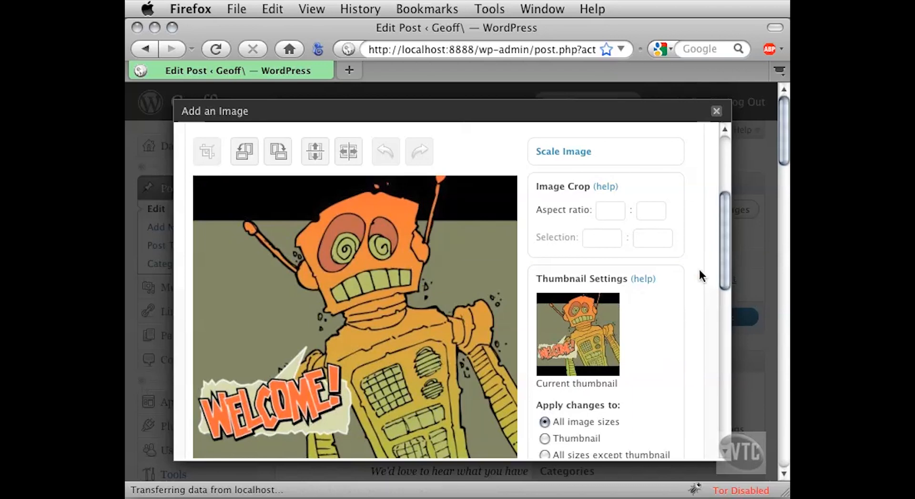
drag(724, 245, 724, 263)
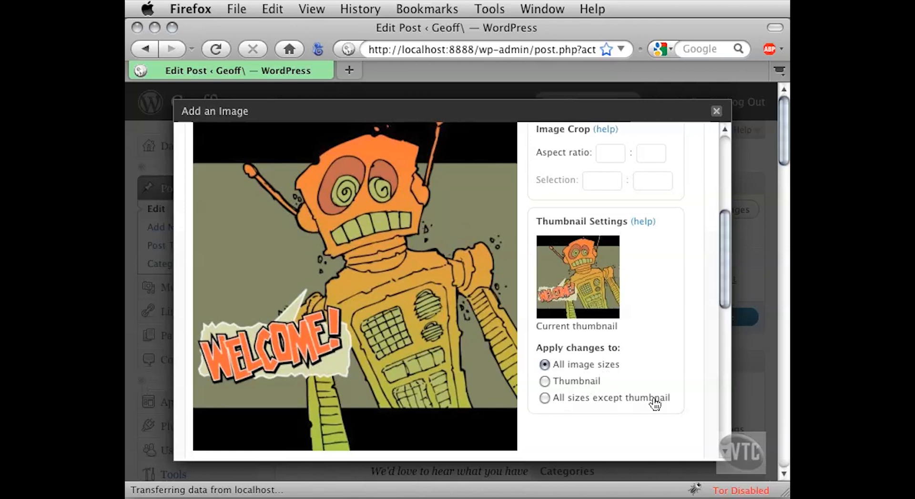
drag(720, 294, 684, 276)
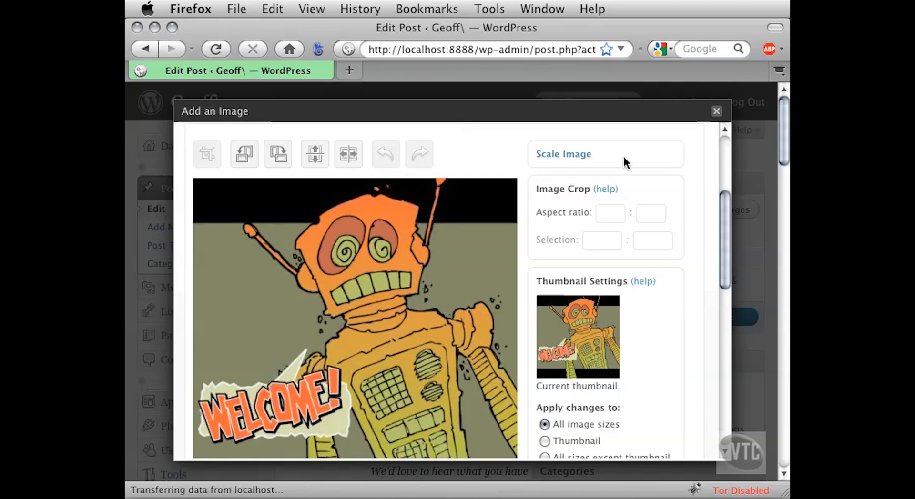
- Expand the image editor's Scale Image section, read its guidance and dimension fields, and collapse it again
click(574, 155)
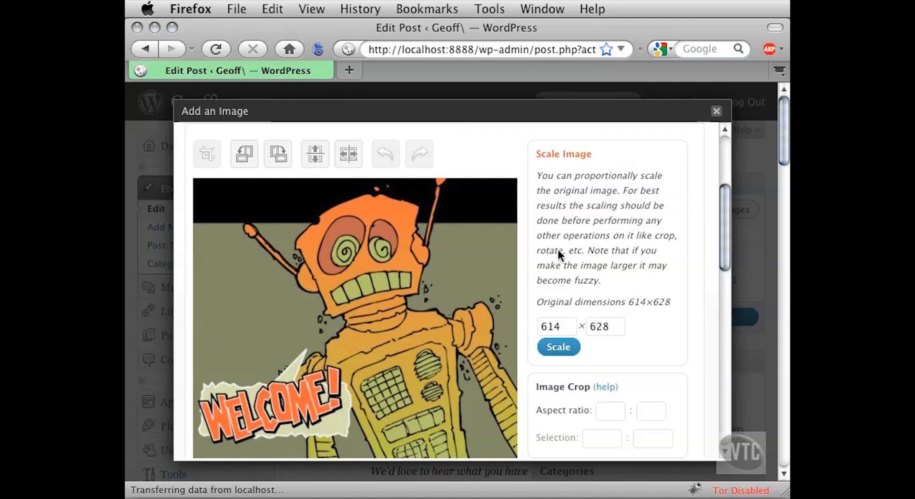
scroll(720, 235, down, 3)
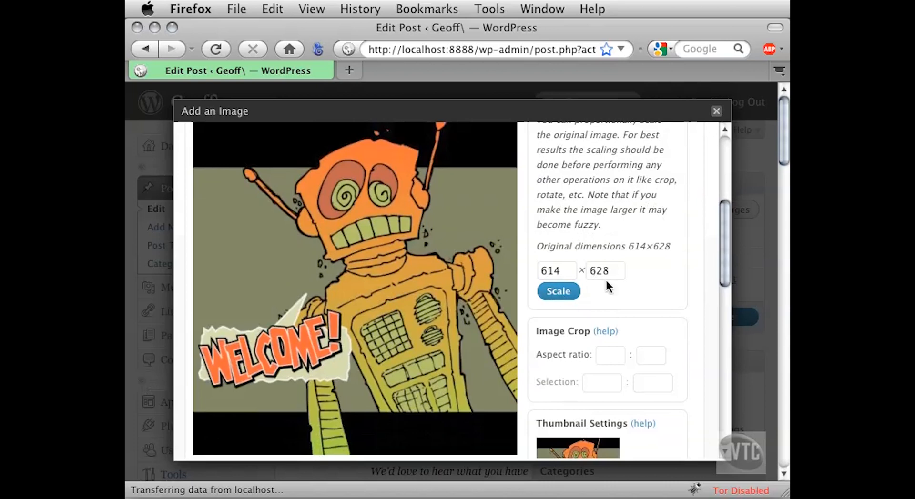
drag(722, 237, 724, 193)
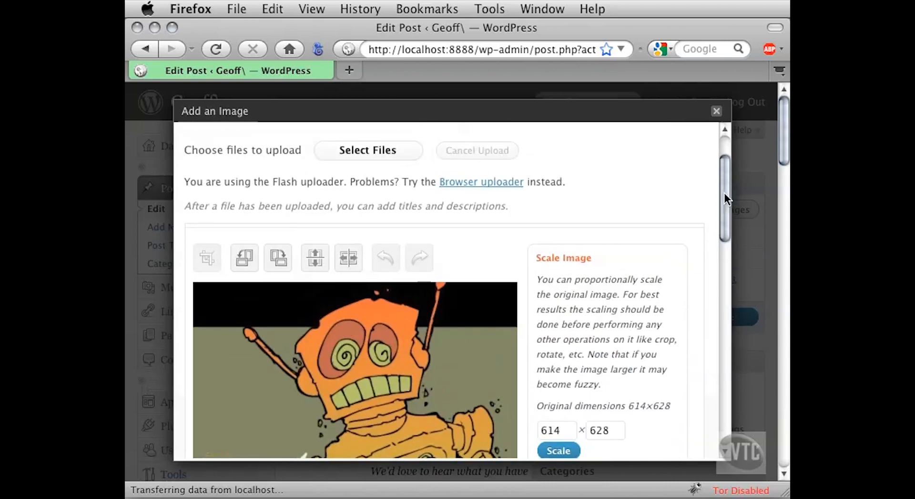
click(563, 260)
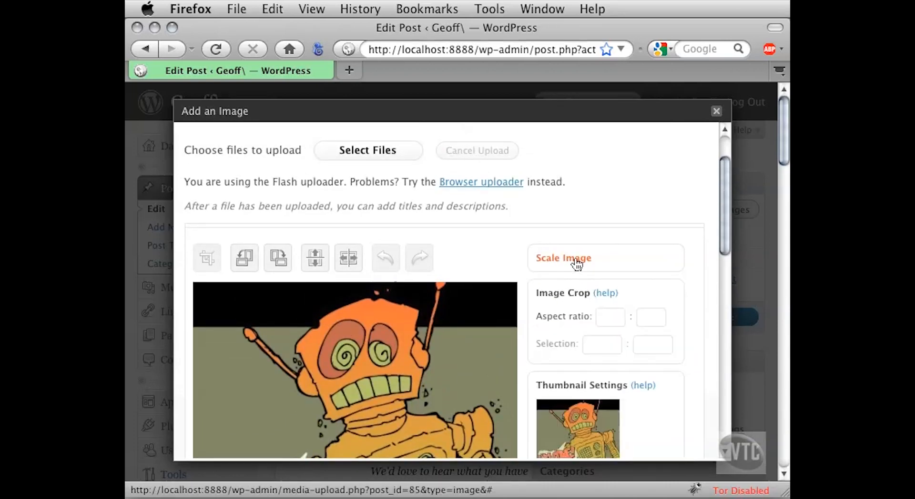
- Insert Droid.jpg into the post at full size with no alignment, and delete the image from the post again
drag(722, 233, 716, 368)
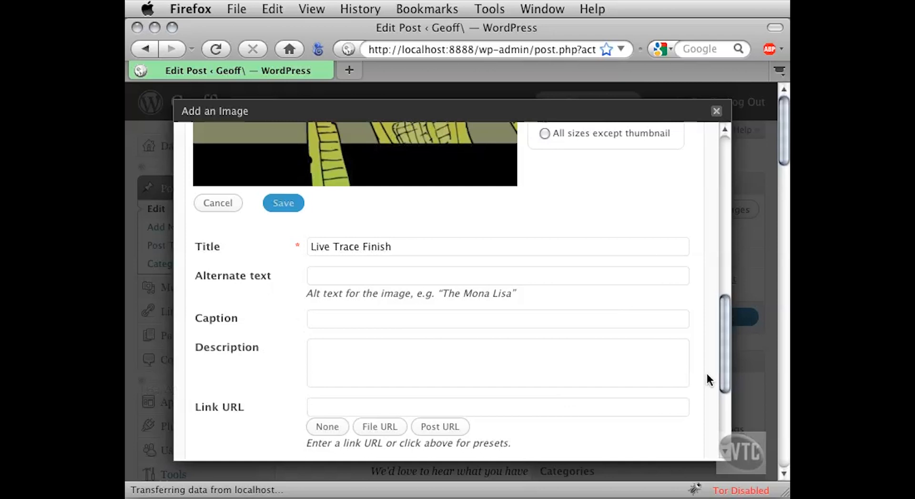
drag(720, 365, 719, 419)
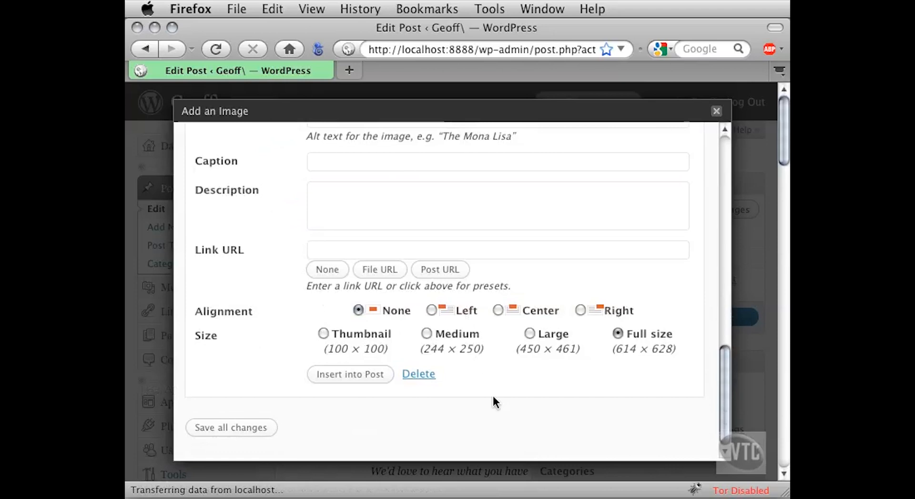
click(348, 377)
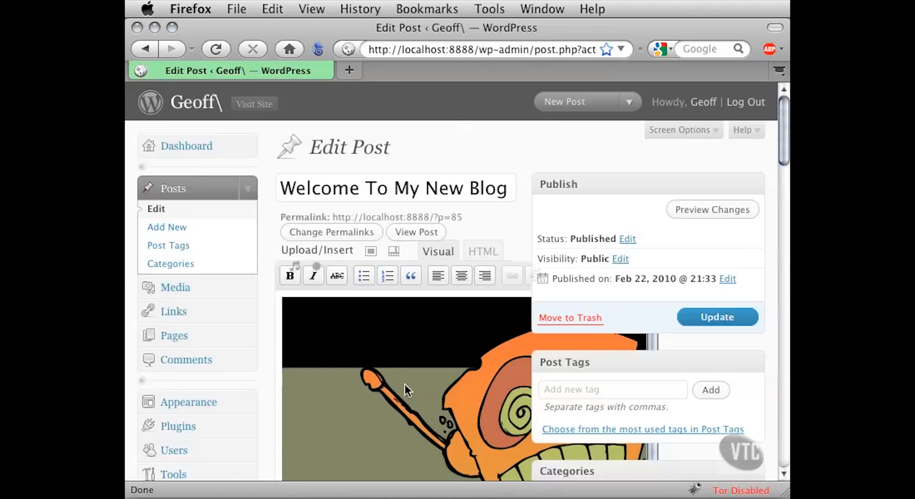
click(406, 383)
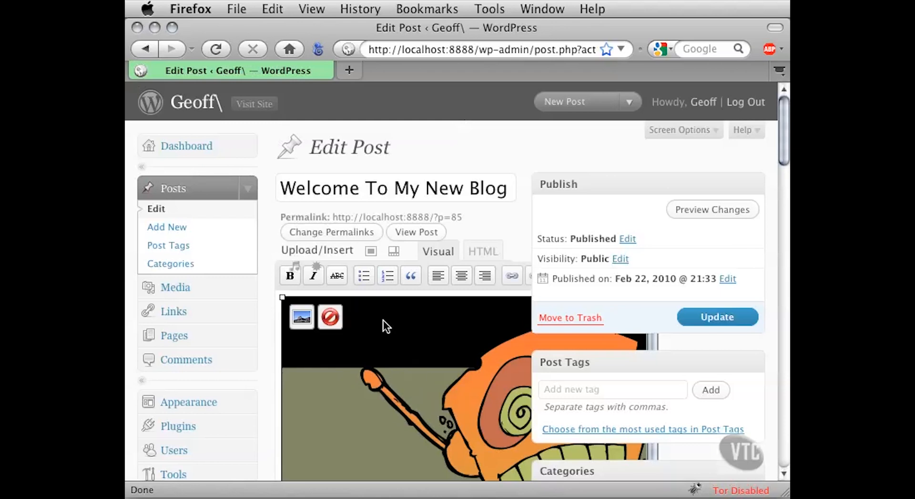
click(330, 317)
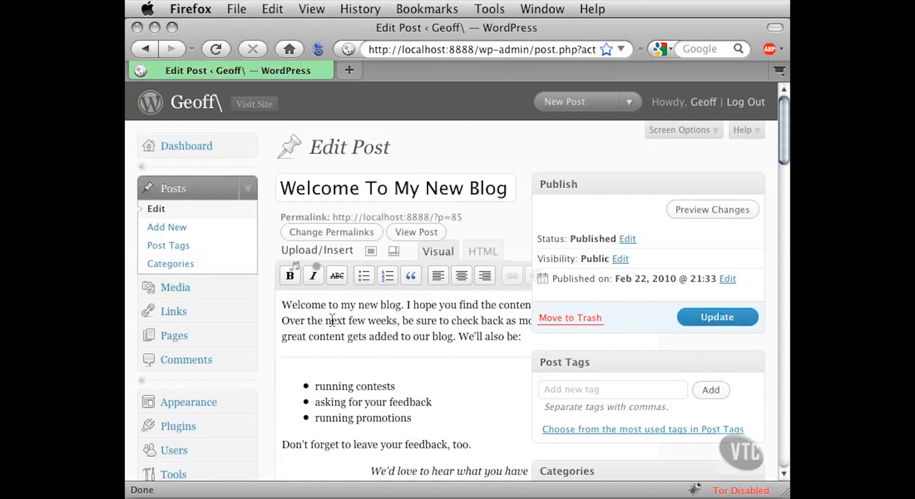
- Return to the Dashboard, reopen the "Welcome To My New Blog" post from the posts list, and widen the browser window
click(245, 147)
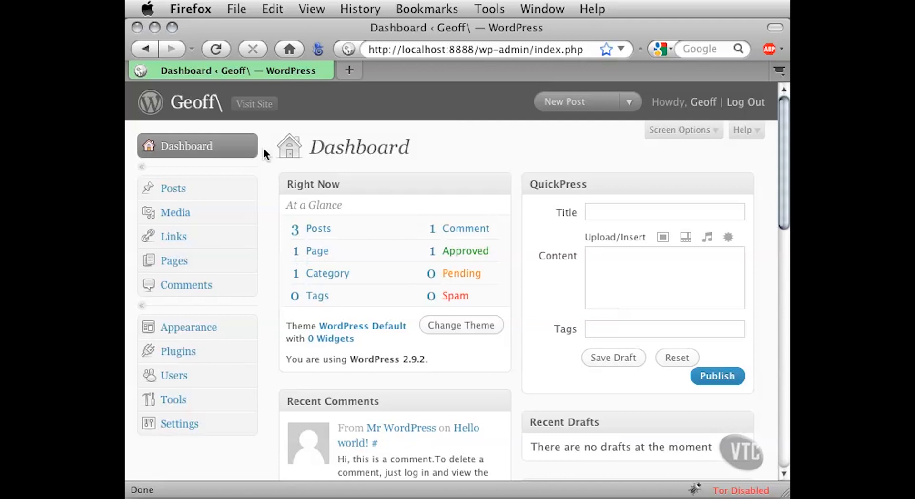
click(249, 187)
click(159, 210)
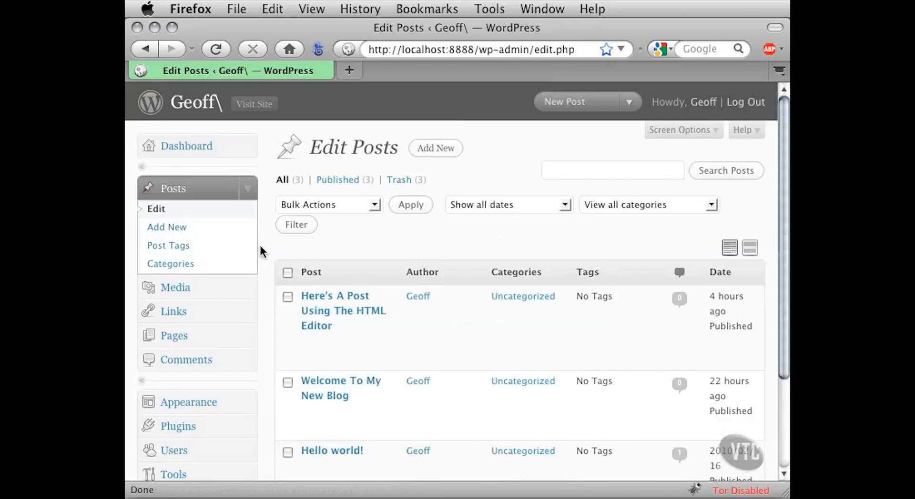
scroll(259, 248, down, 5)
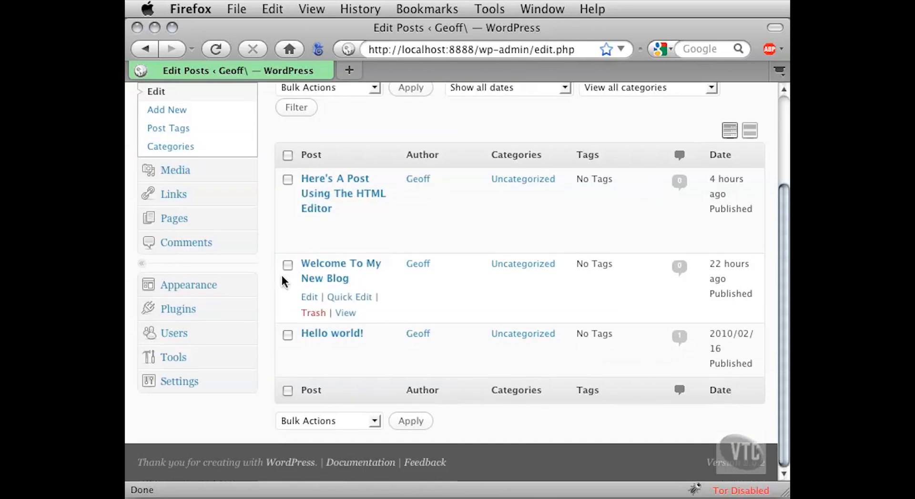
click(322, 265)
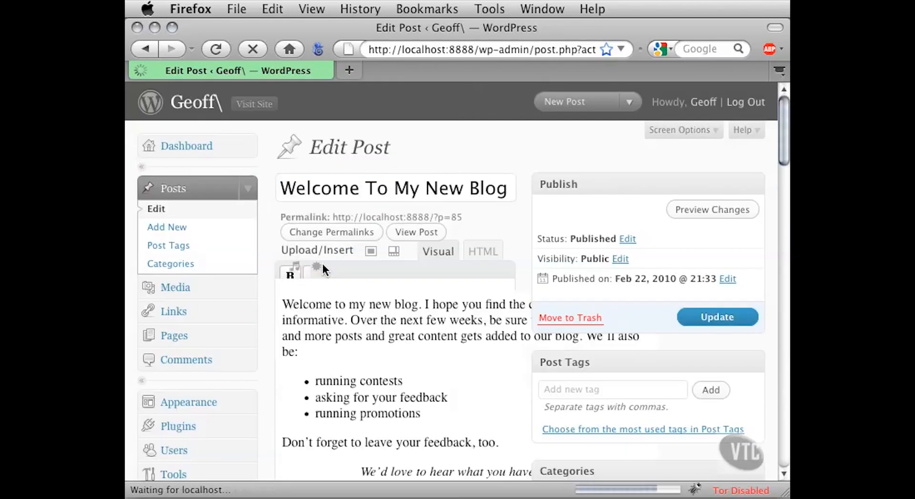
drag(784, 493, 789, 495)
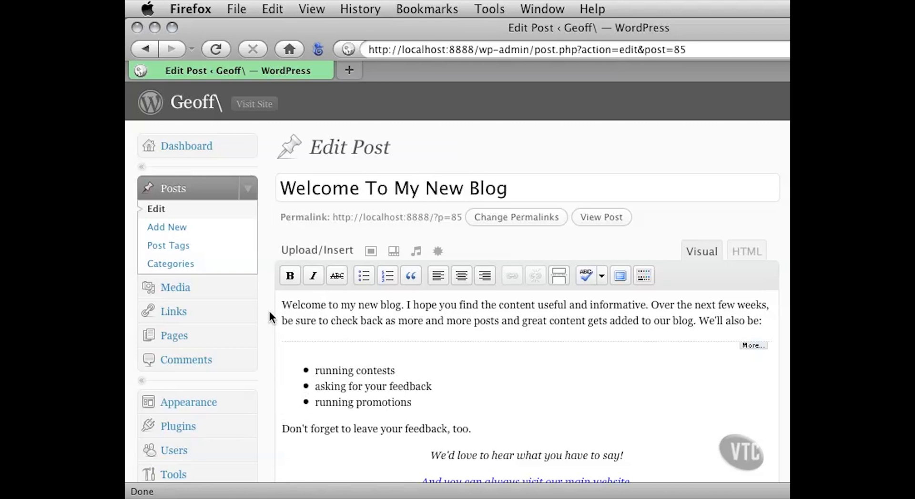
- Start adding an image to the post, narrow the browser window, and examine the form for inserting an image from a URL
scroll(270, 315, down, 1)
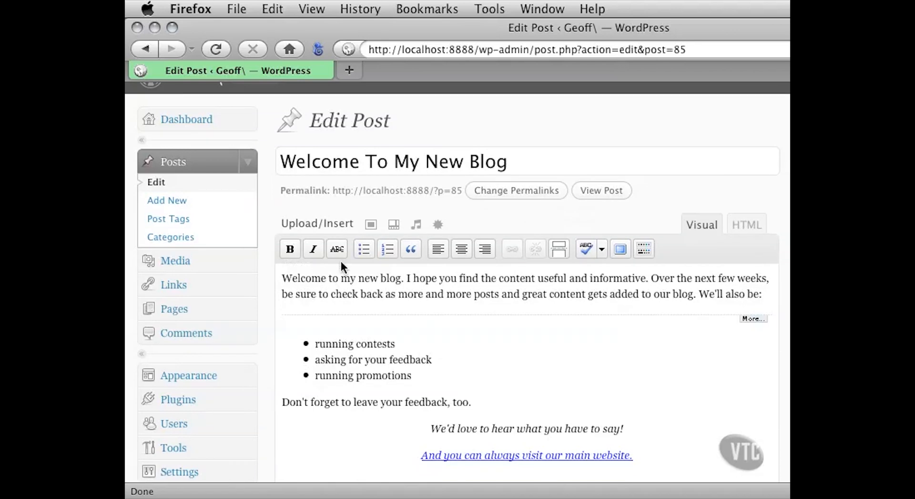
click(371, 225)
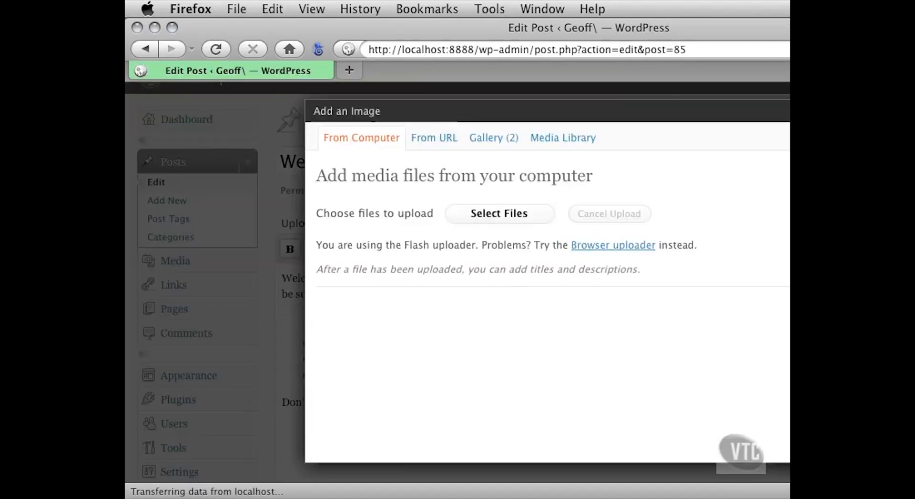
drag(914, 498, 785, 493)
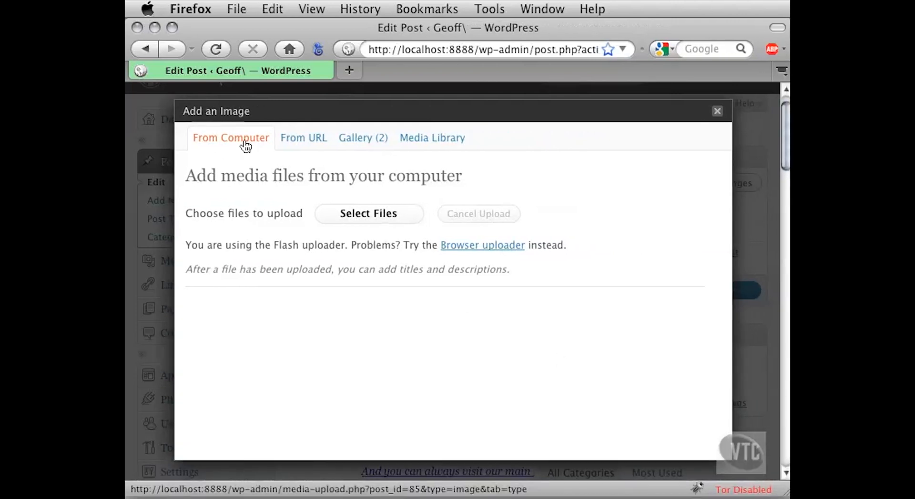
click(289, 143)
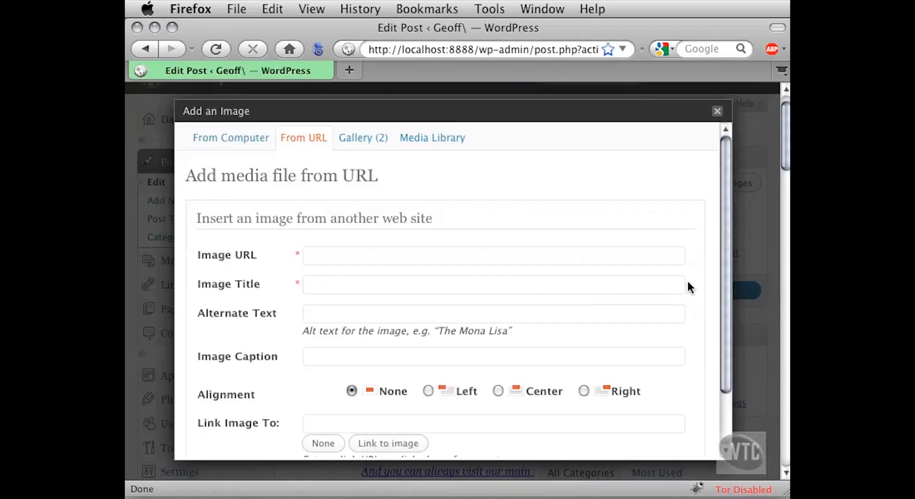
scroll(697, 272, down, 3)
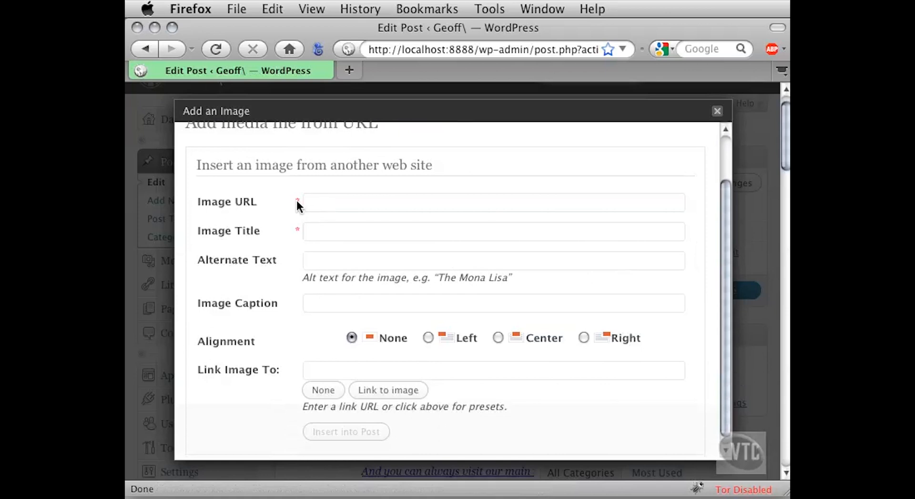
- Enter the full web address of RobotLounge.jpg on the author's website as the image URL
click(329, 208)
text(h)
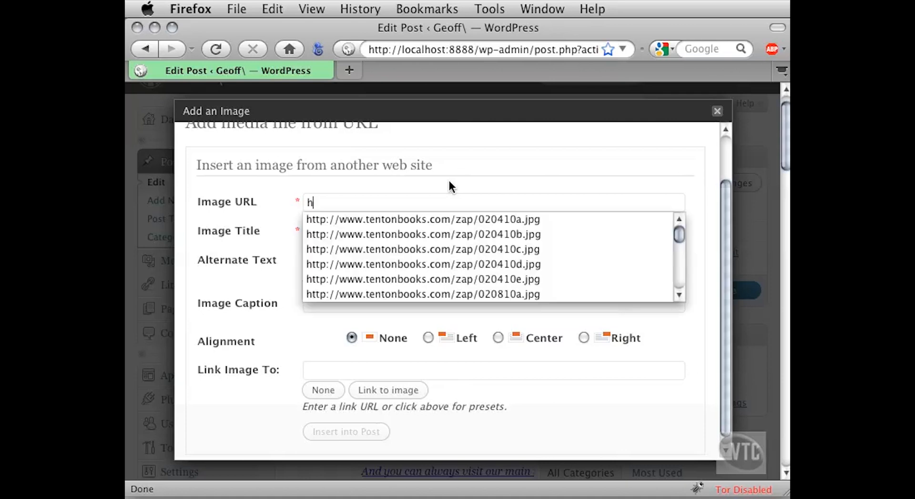
text(ttp://www.geoff)
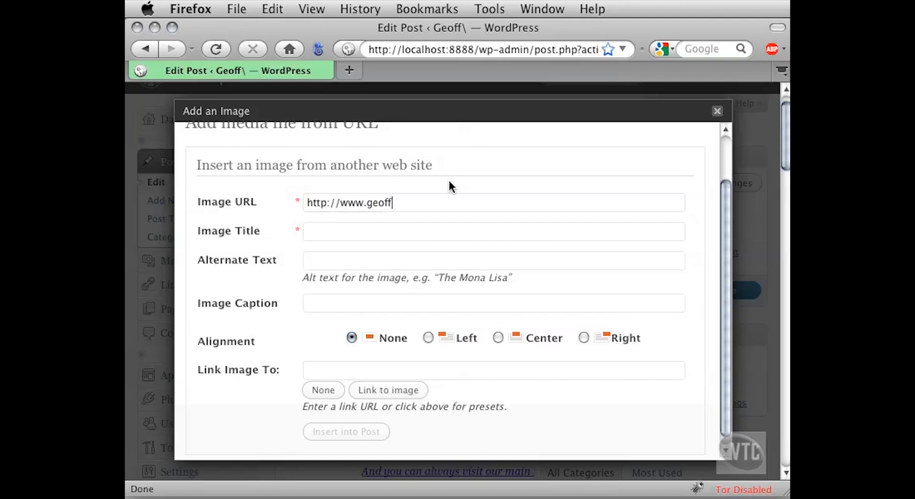
text(-blake.com/RobotL)
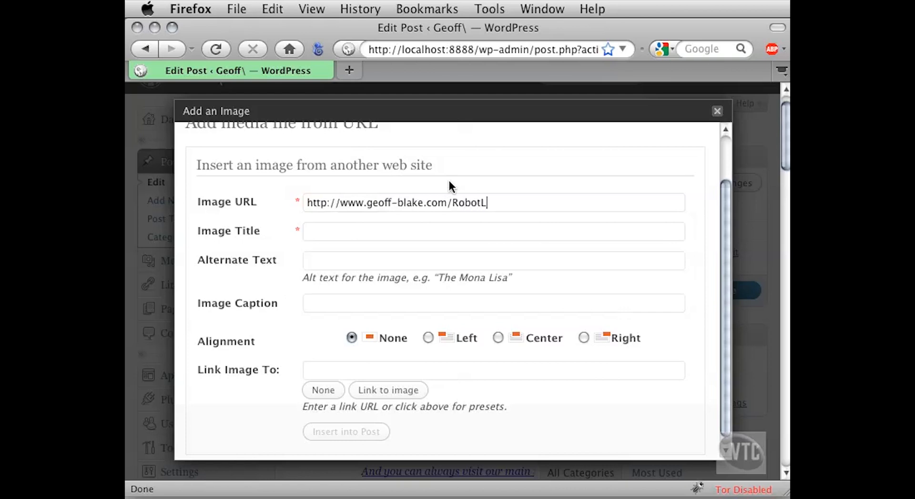
text(ounge.jpg)
drag(481, 204, 542, 203)
click(530, 204)
text(e)
key(BackSpace)
- Set the image title to the author's first name in the possessive followed by "Robot Lounge"
click(322, 233)
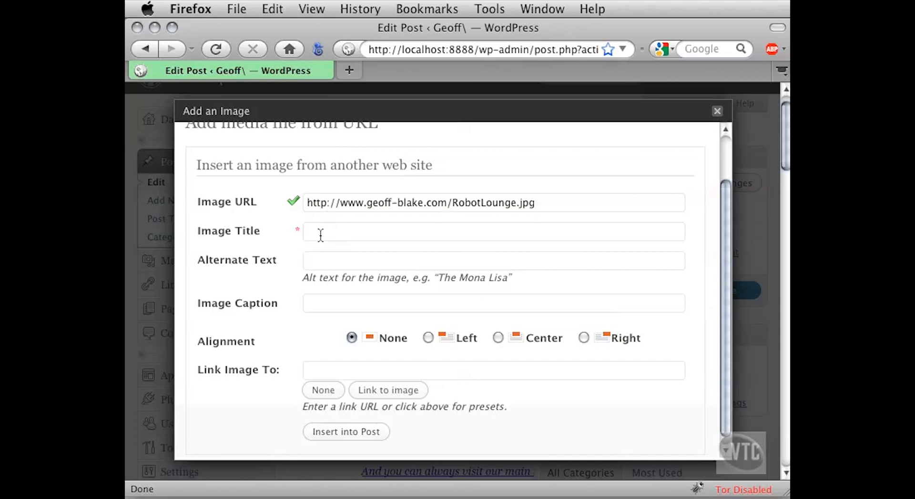
text(Geoff's Robot Lounge)
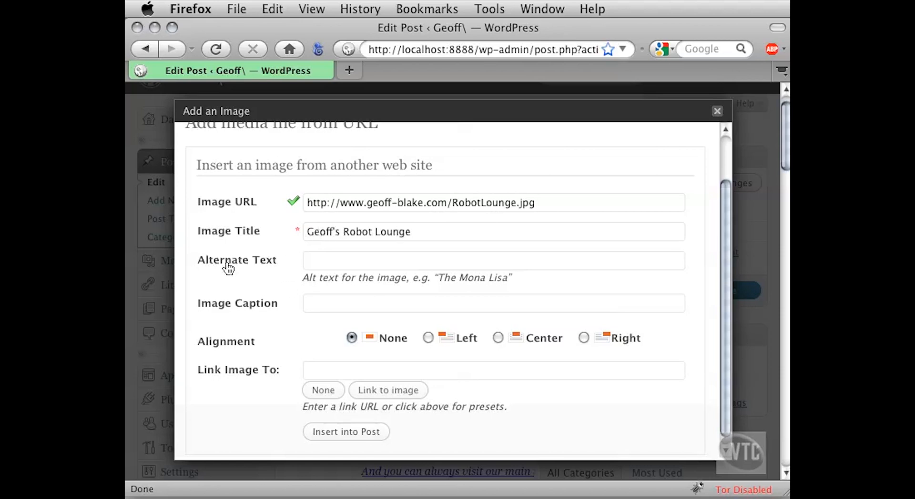
- Fill in the alternate text with the same wording as the image title, ending in "Robot Lounge"
click(323, 261)
text(Geoff's )
text(Rob)
text(lou)
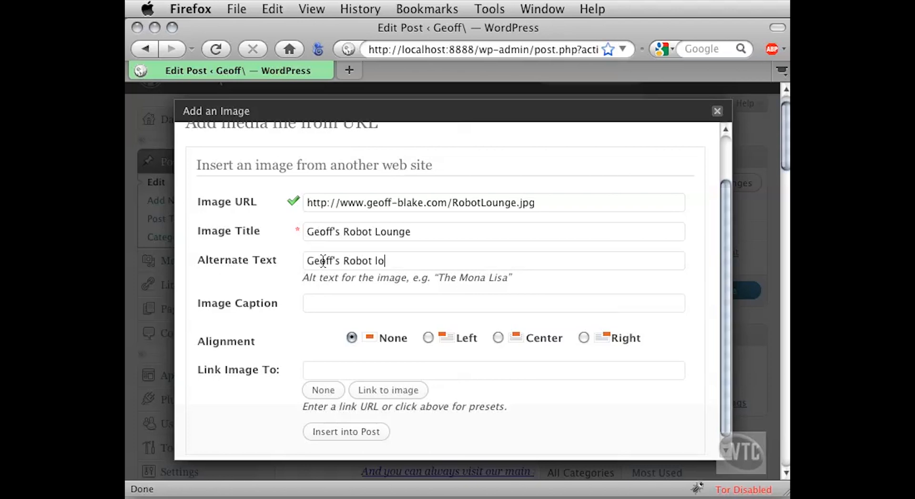
key(BackSpace)
key(BackSpace)
key(BackSpace)
text(Lounge)
- Insert the web image into the post with no caption, alignment or link, and update the post
click(322, 300)
scroll(284, 319, down, 1)
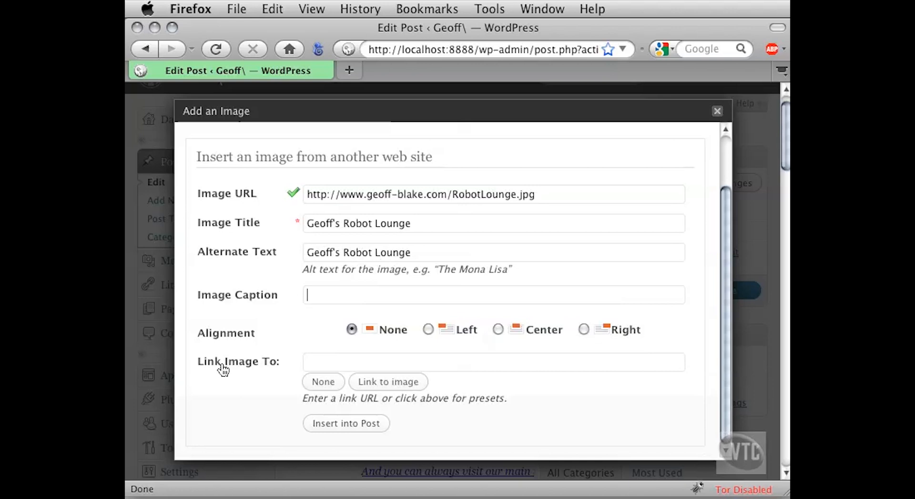
click(372, 364)
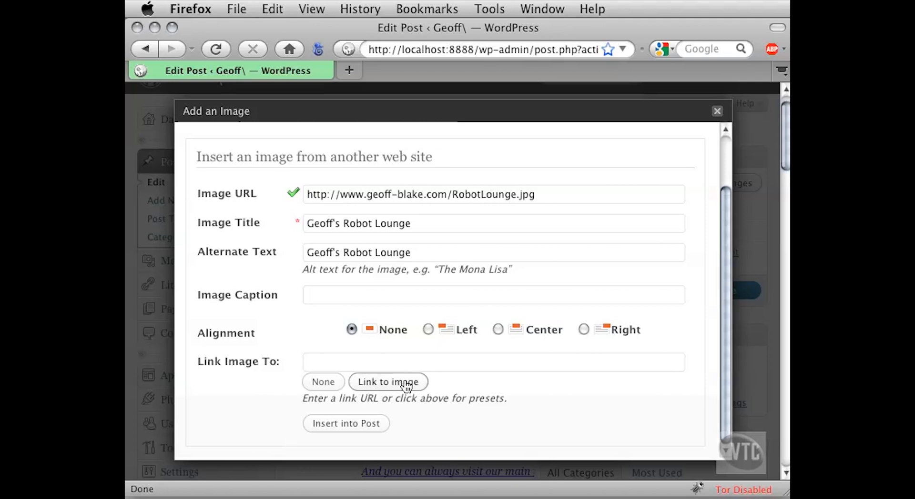
double_click(335, 363)
key(Down)
key(Escape)
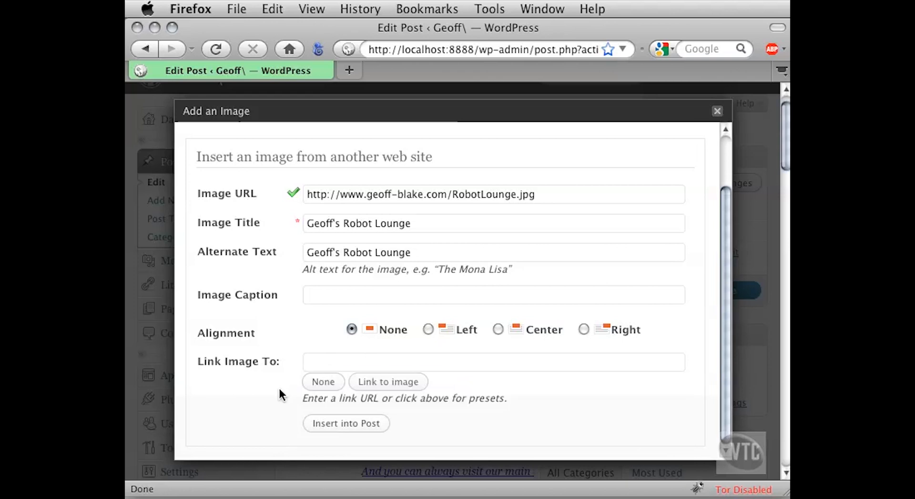
click(364, 424)
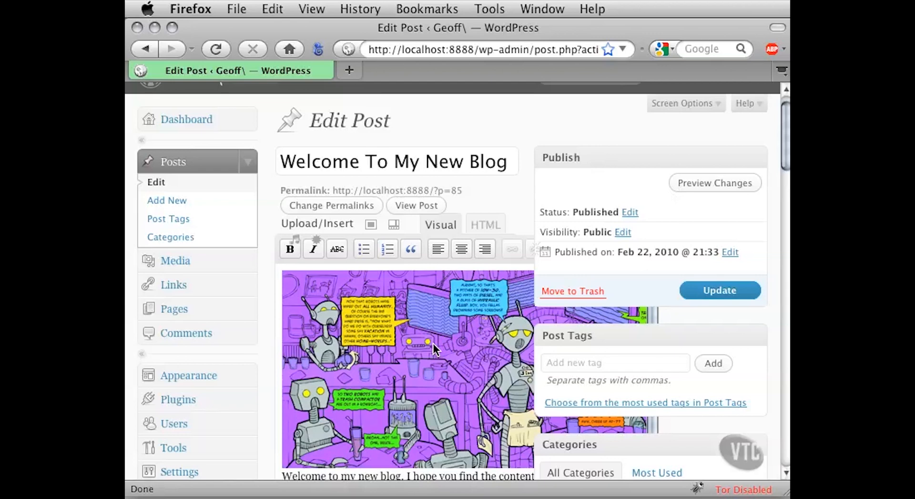
click(692, 293)
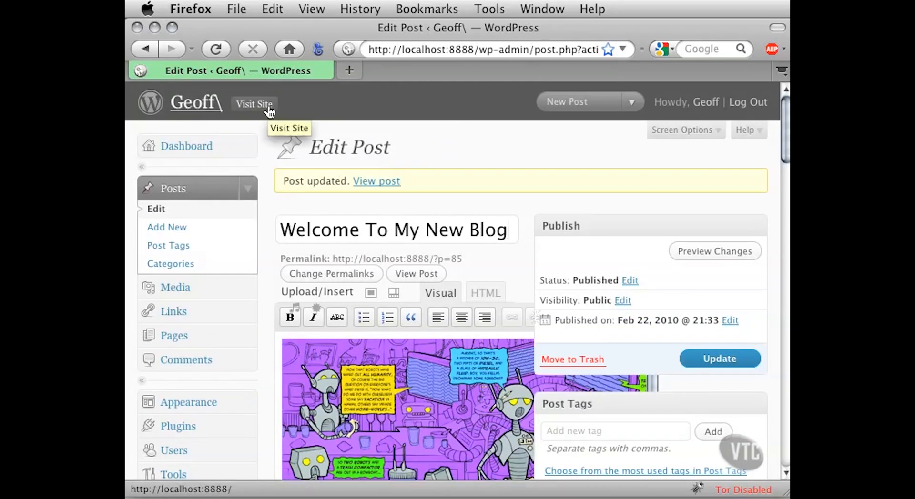
- Visit the site in a new tab, check the image in the "Welcome To My New Blog" post and its own page, and close the tab
super+click(248, 103)
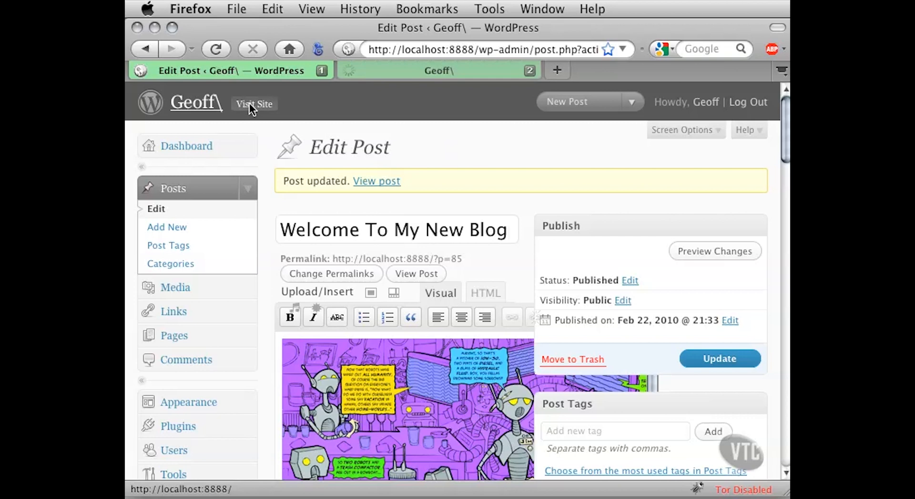
click(369, 73)
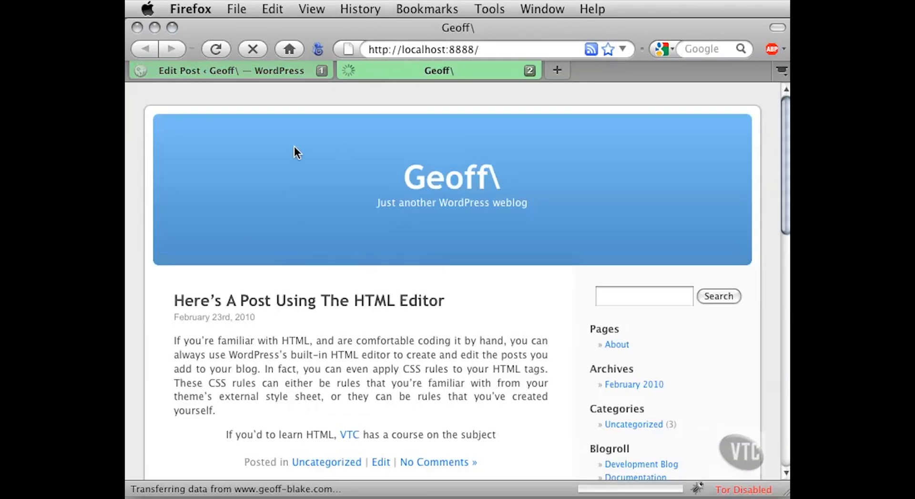
scroll(293, 147, down, 2)
scroll(304, 224, down, 12)
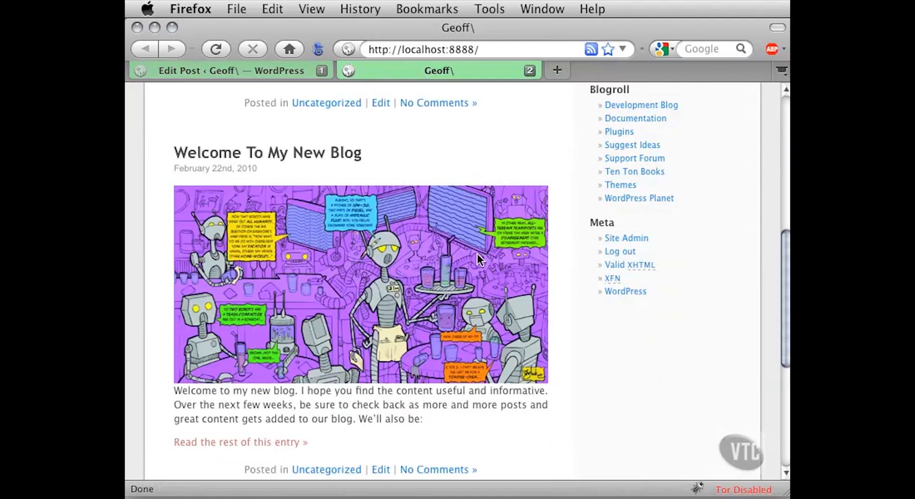
scroll(333, 281, down, 1)
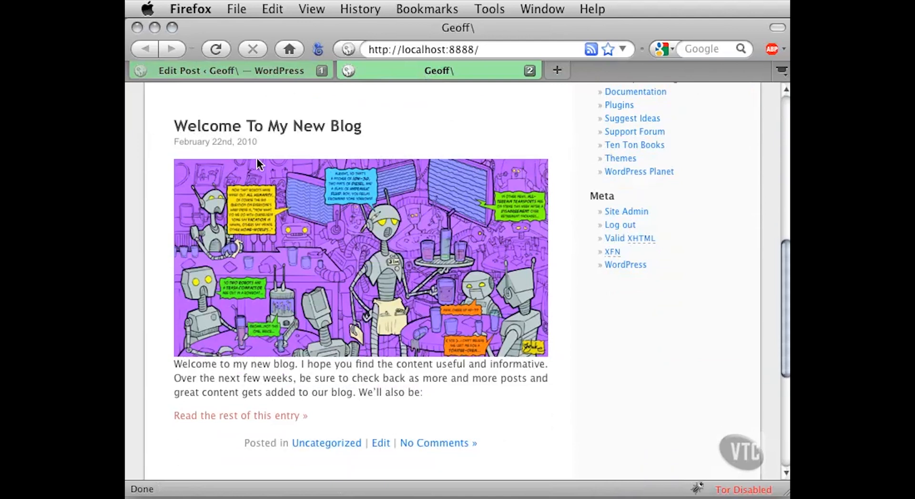
click(248, 131)
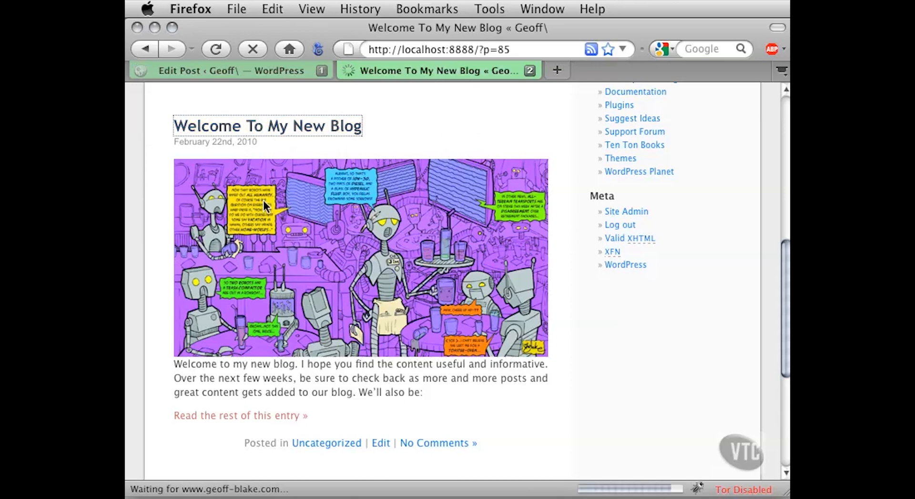
scroll(198, 354, down, 6)
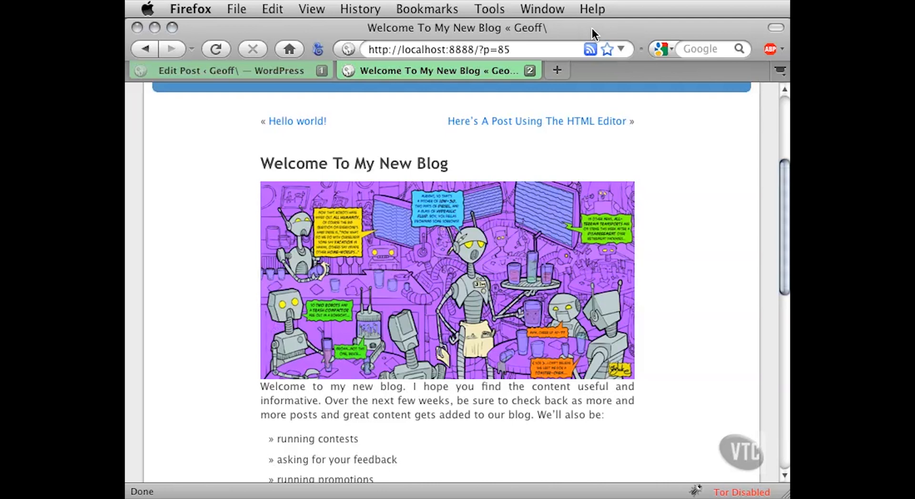
click(529, 71)
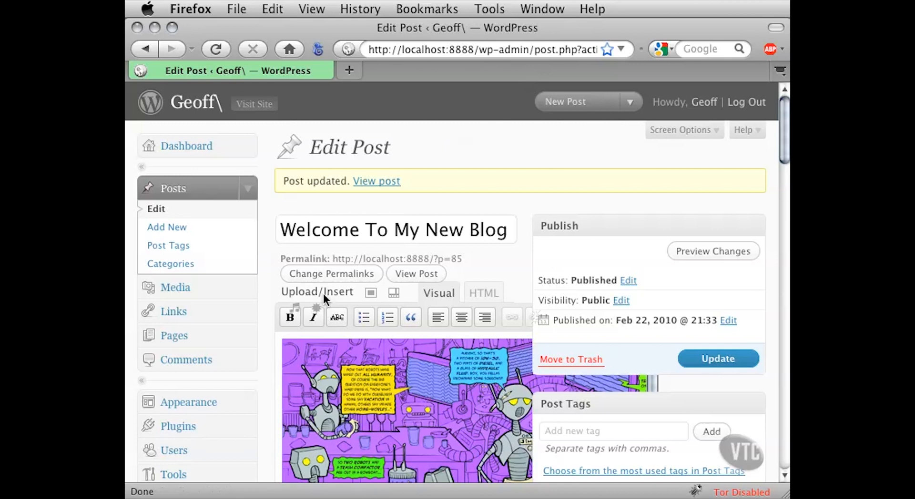
- Delete the robot lounge image from the post and update the post
scroll(265, 296, down, 3)
scroll(265, 296, down, 3)
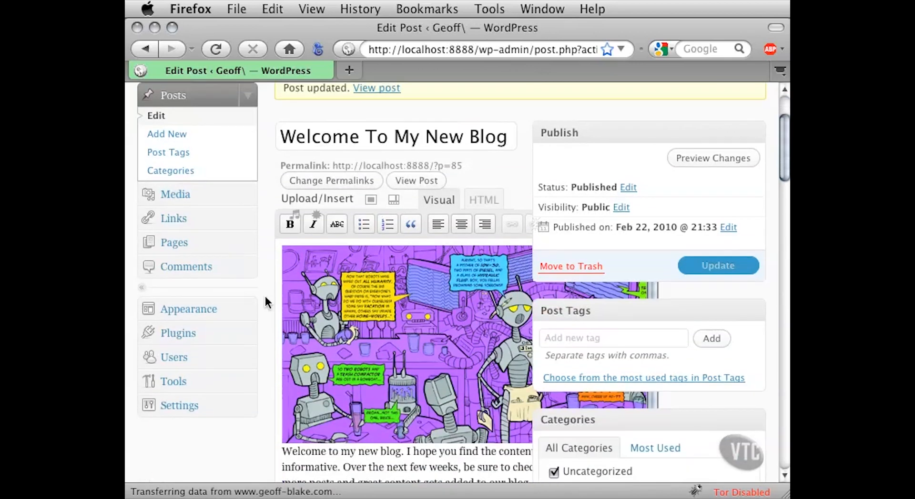
click(404, 310)
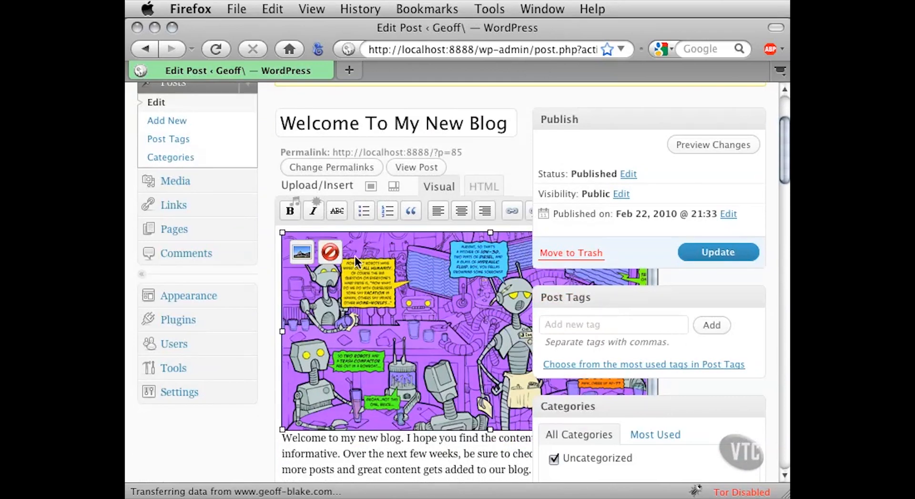
click(330, 253)
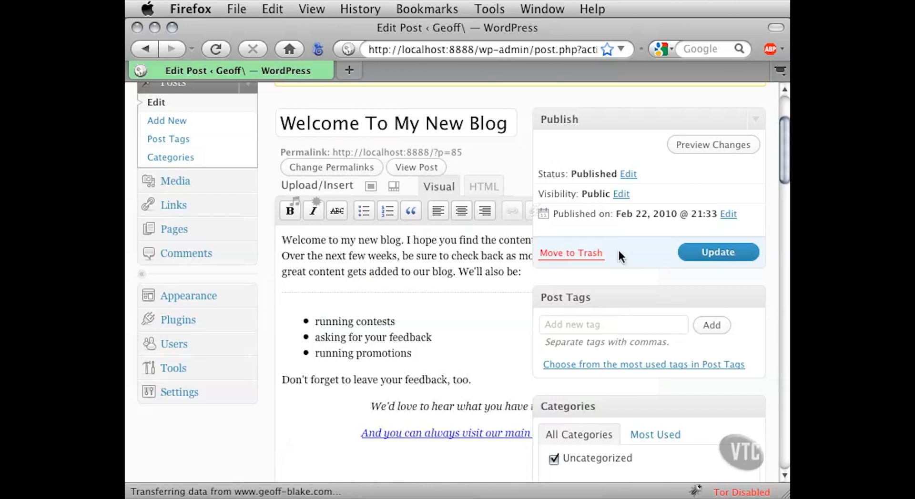
click(692, 257)
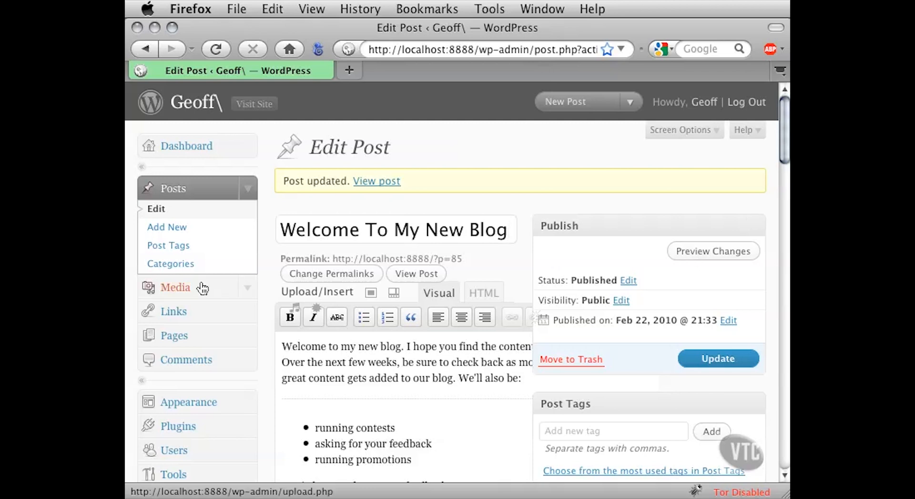
- Open the Media Library and examine the uploaded images, their authors and the posts they are attached to
click(176, 287)
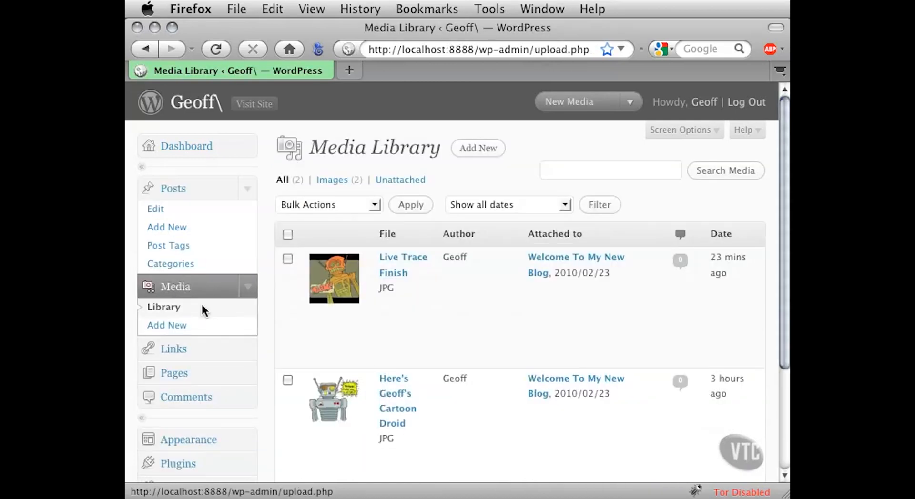
scroll(268, 318, down, 3)
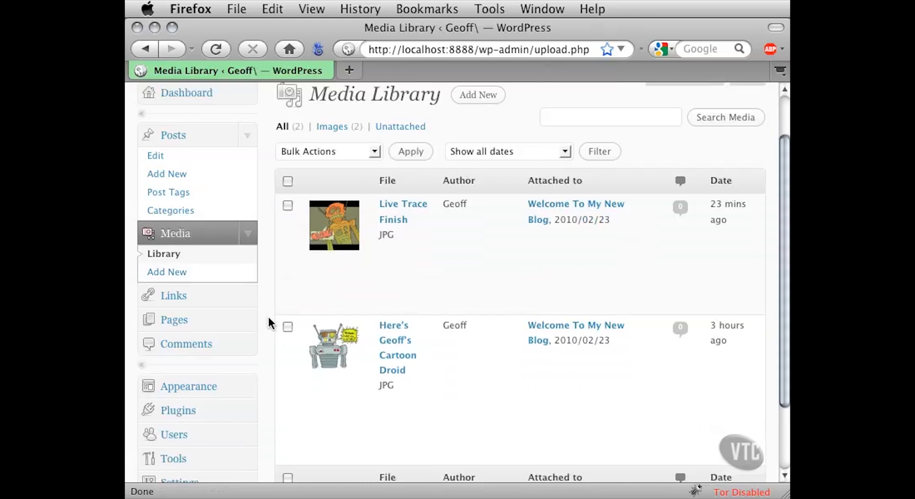
scroll(268, 318, up, 2)
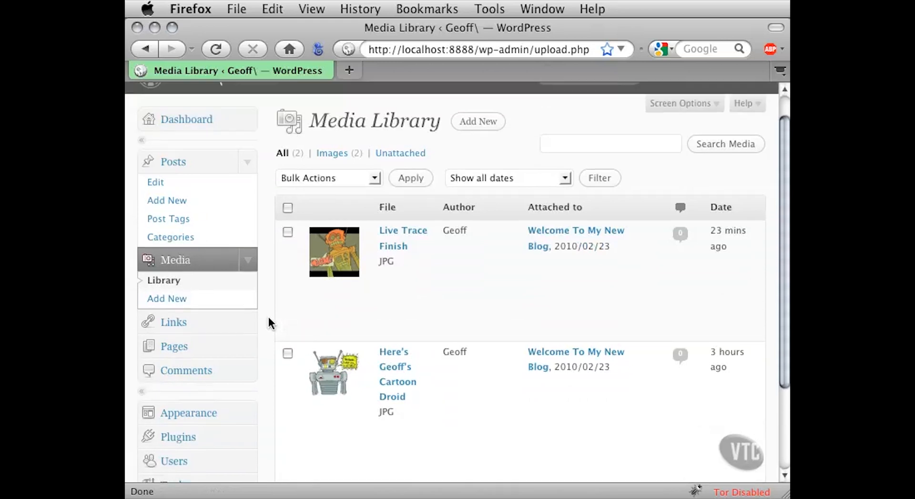
scroll(269, 318, down, 7)
scroll(269, 319, up, 2)
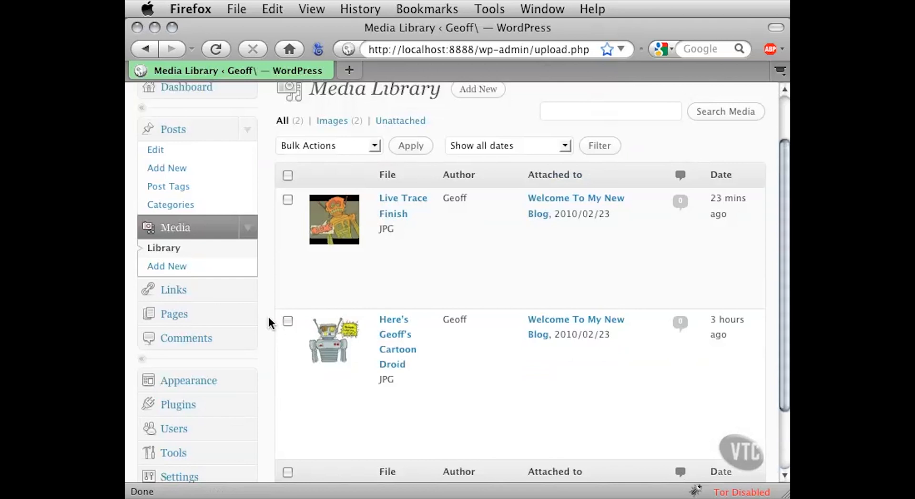
scroll(268, 318, up, 1)
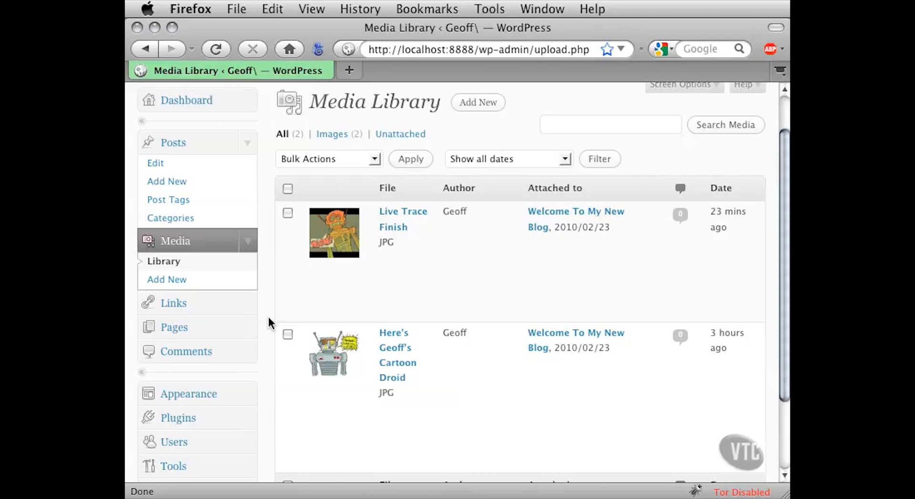
scroll(268, 323, up, 2)
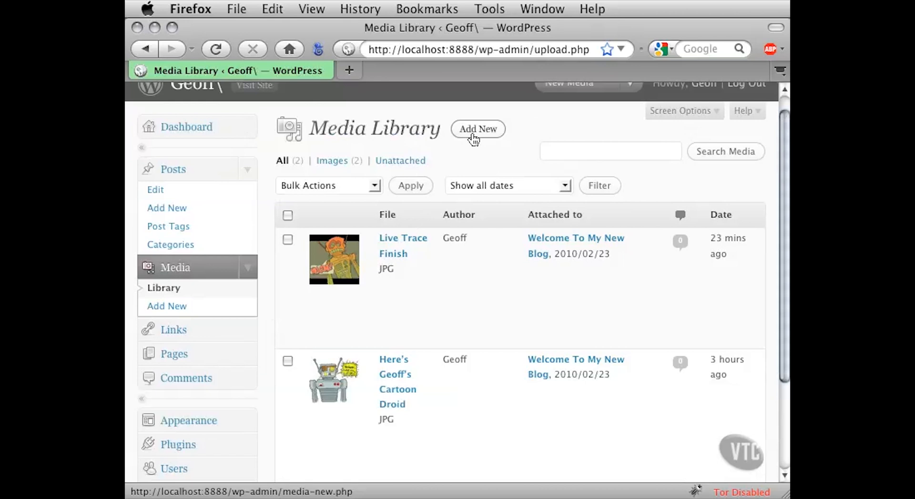
- Open the page for adding new media, read the uploader note, and upload Head1.jpg from the Project Files folder
click(192, 309)
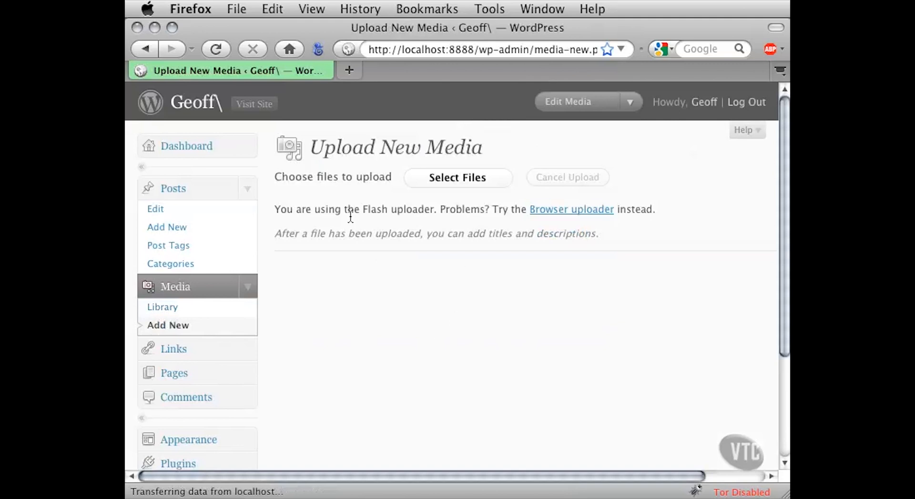
drag(336, 212, 421, 214)
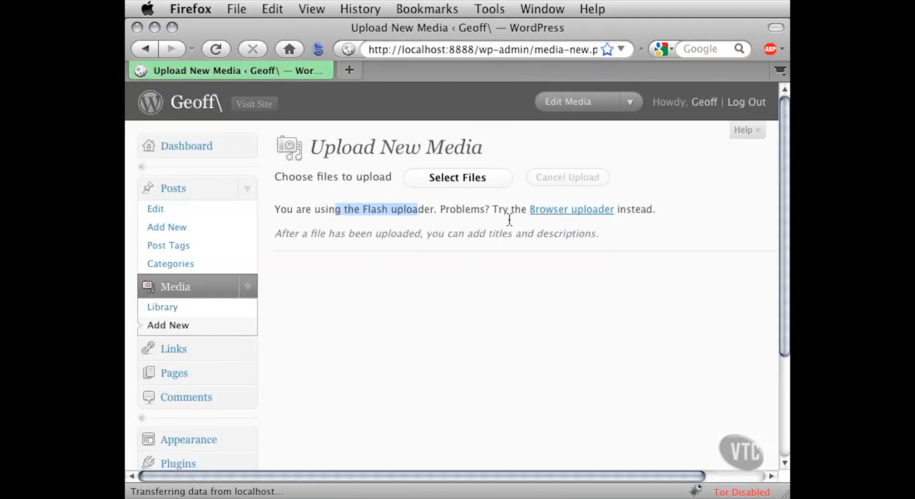
drag(503, 211, 639, 222)
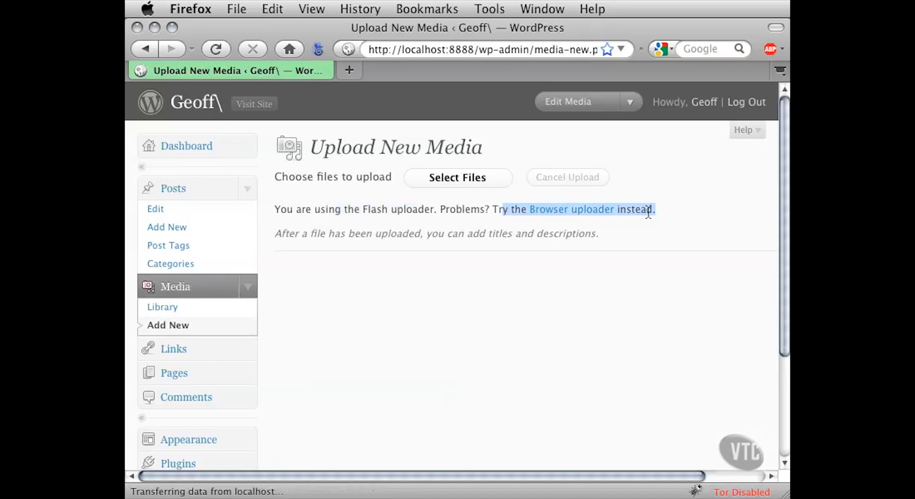
click(646, 212)
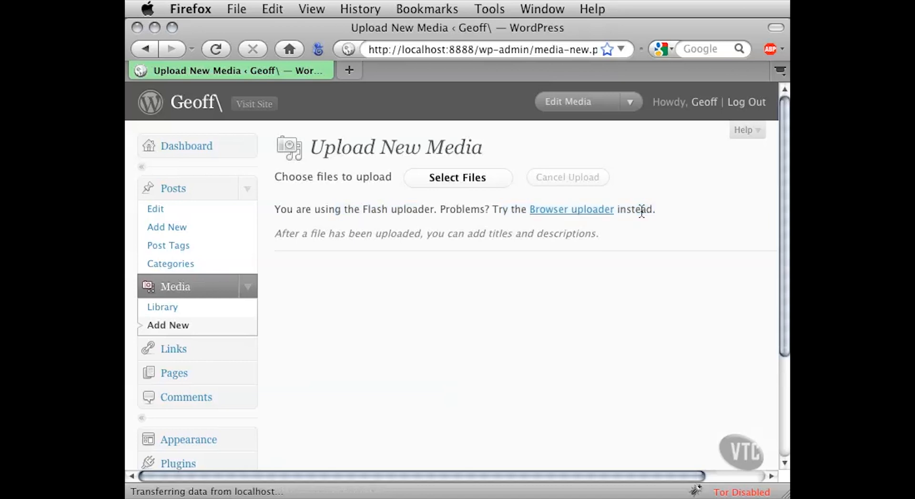
click(479, 180)
drag(506, 96, 315, 67)
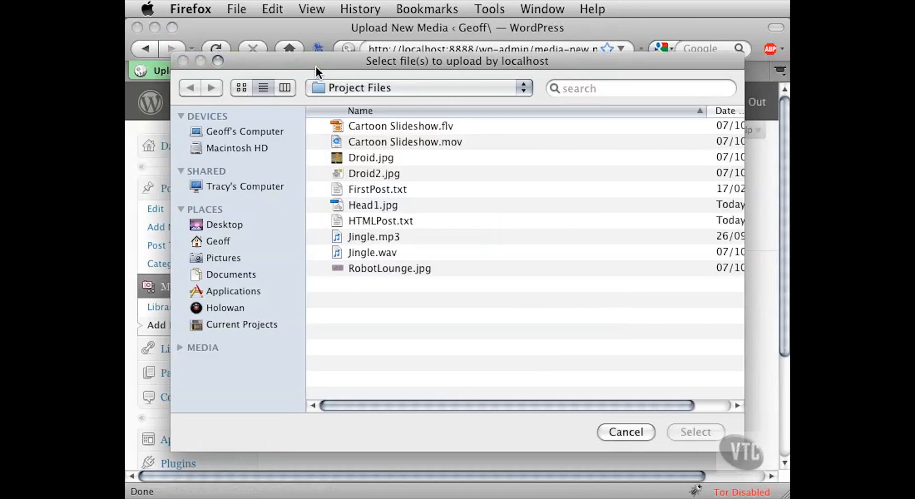
click(342, 204)
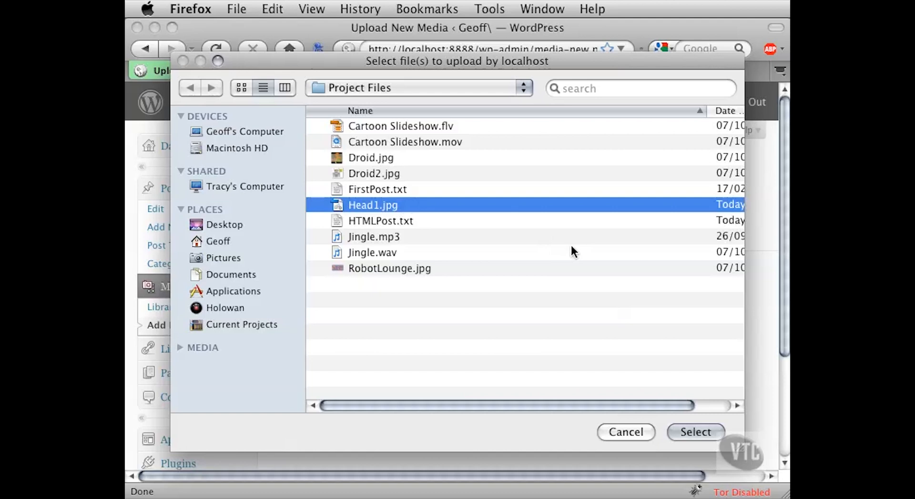
click(689, 432)
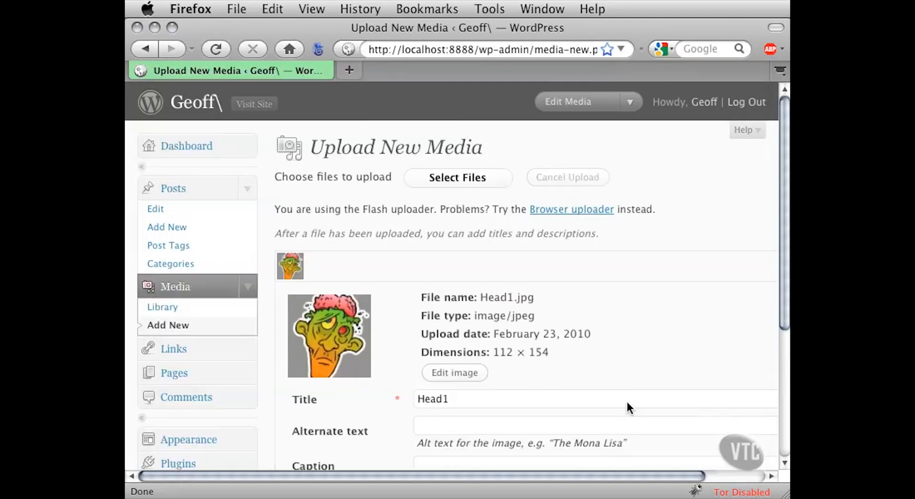
- Review the uploaded Head1 image's details down to the file URL and save all changes
drag(604, 476, 667, 476)
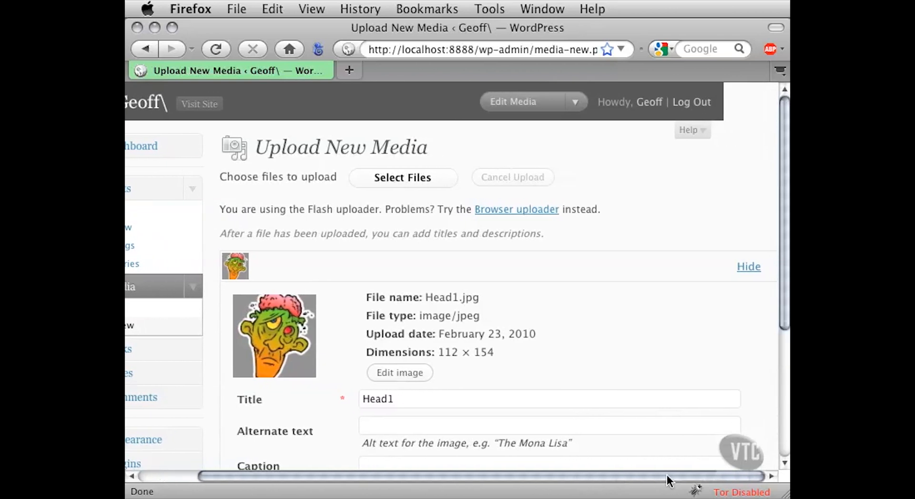
scroll(606, 328, down, 3)
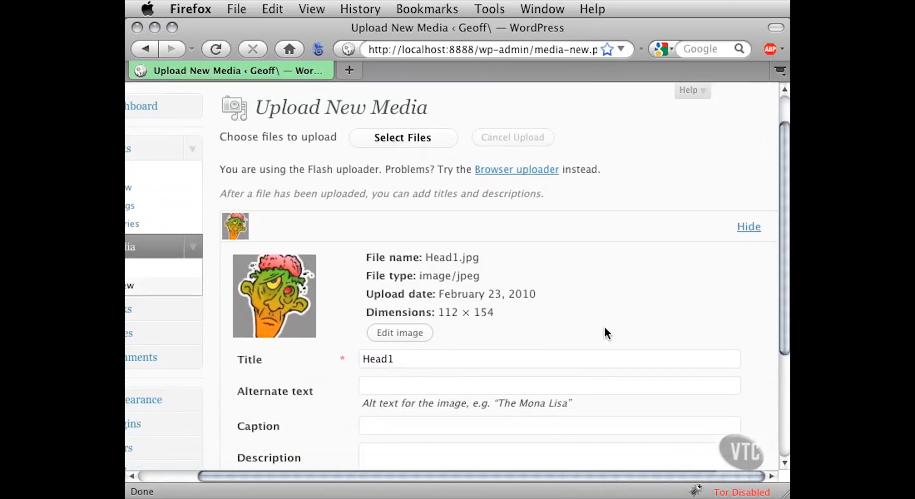
scroll(605, 327, down, 1)
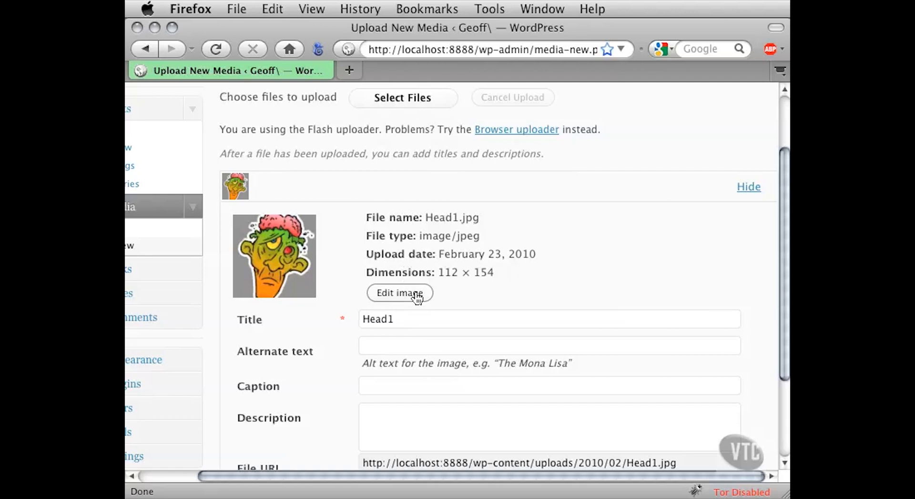
click(360, 319)
drag(361, 319, 442, 321)
click(376, 344)
scroll(341, 359, down, 5)
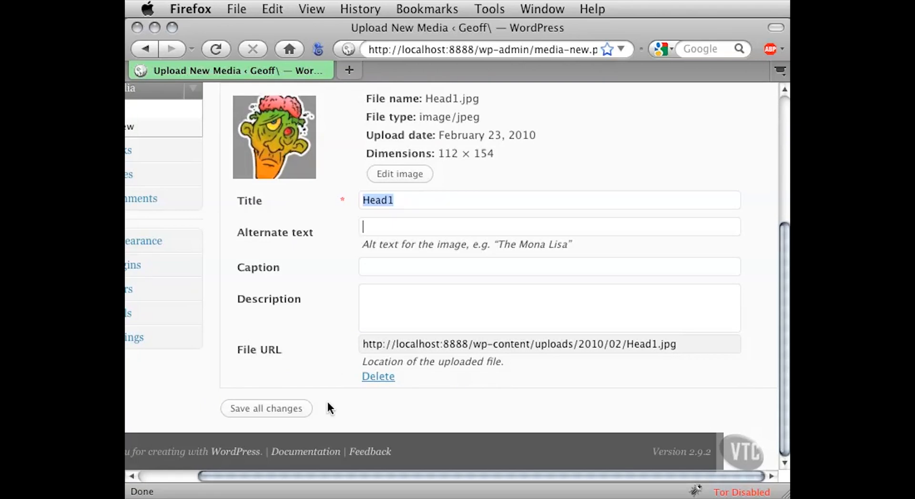
click(256, 411)
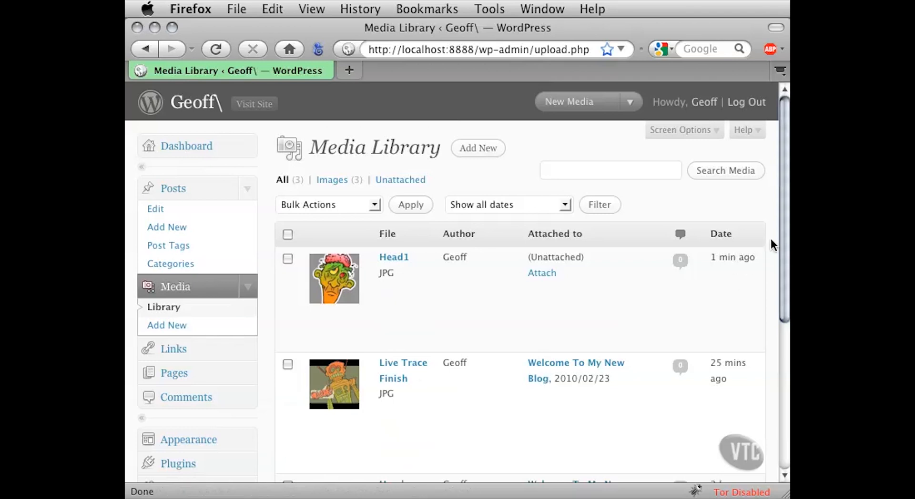
- Examine the Media Library entries and compare which posts the three images are attached to
drag(783, 224, 777, 300)
mouse_move(393, 126)
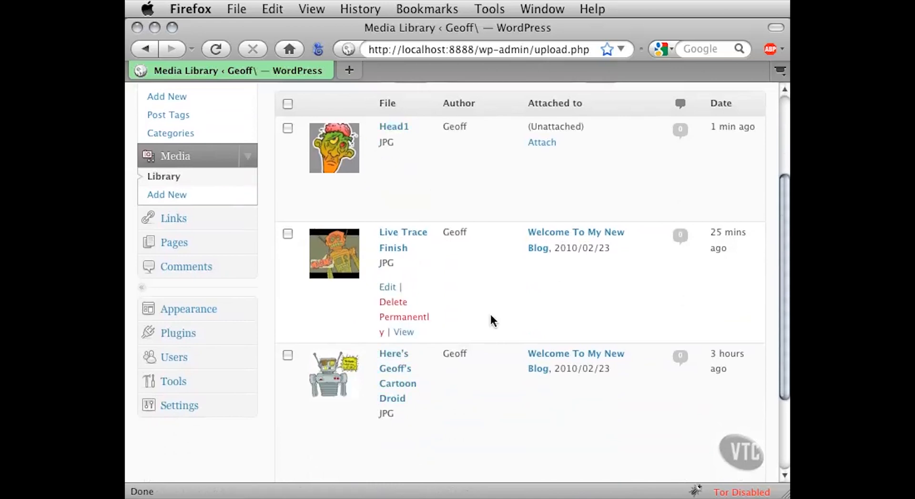
scroll(494, 307, up, 1)
scroll(494, 307, up, 4)
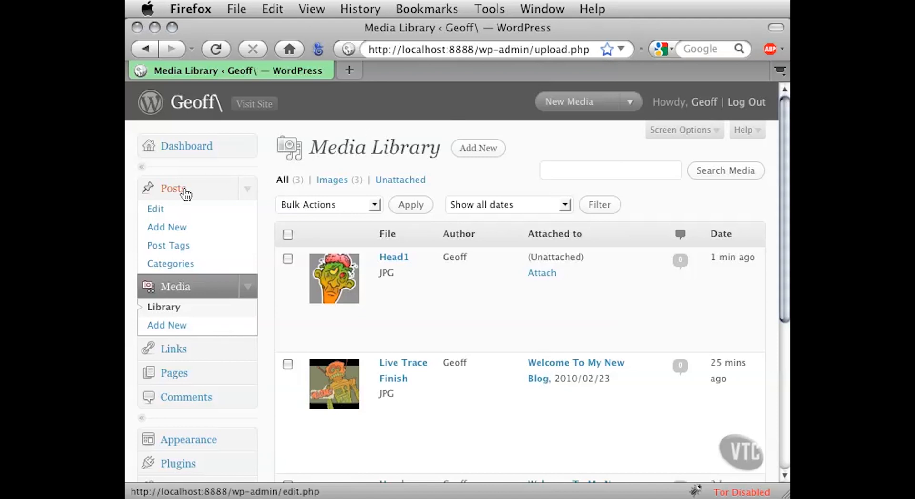
- Open the "Welcome To My New Blog" post for editing and bring up the Add an Image dialog, fully visible in the browser window
click(159, 211)
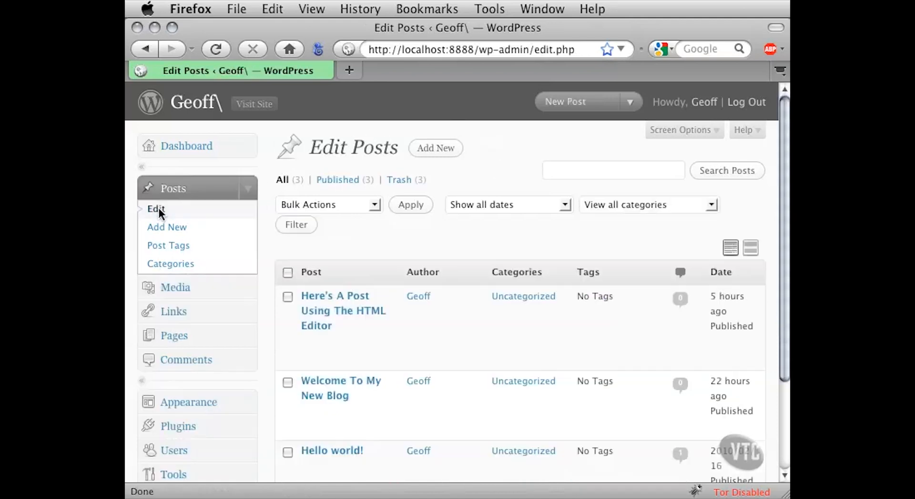
click(327, 388)
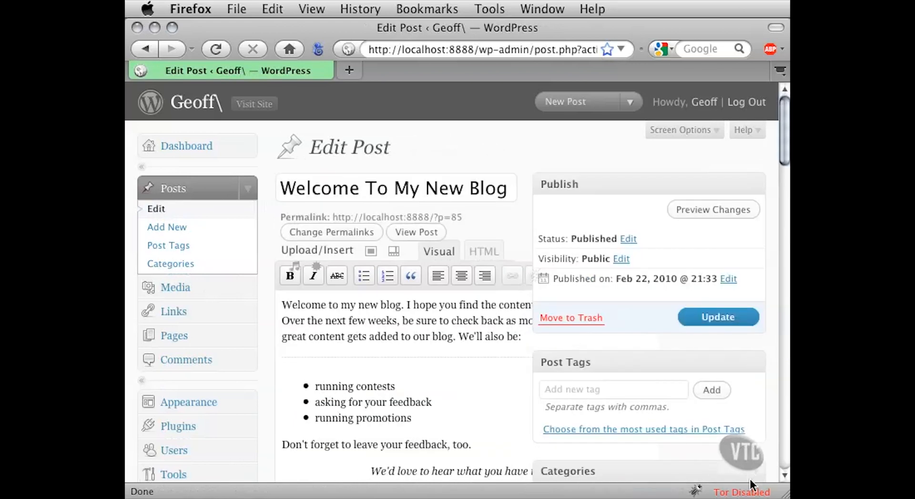
mouse_move(786, 494)
mouse_down()
mouse_move(789, 486)
mouse_move(790, 495)
mouse_up()
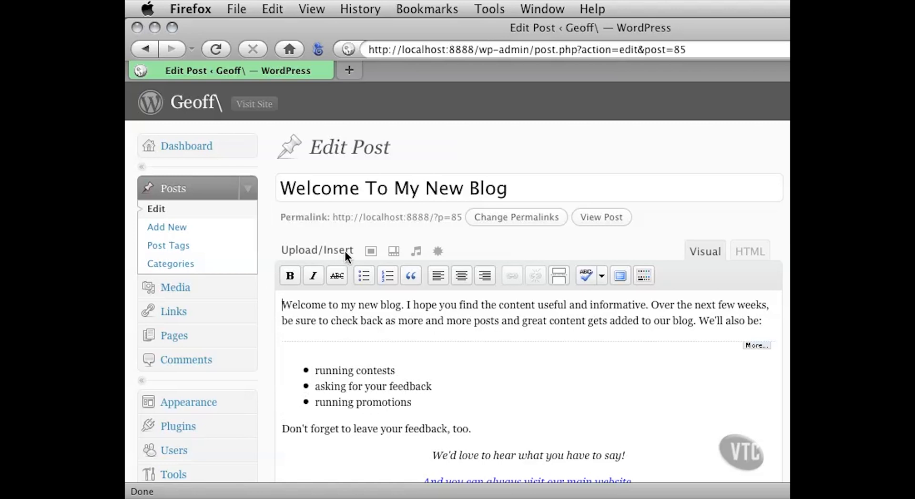
click(370, 252)
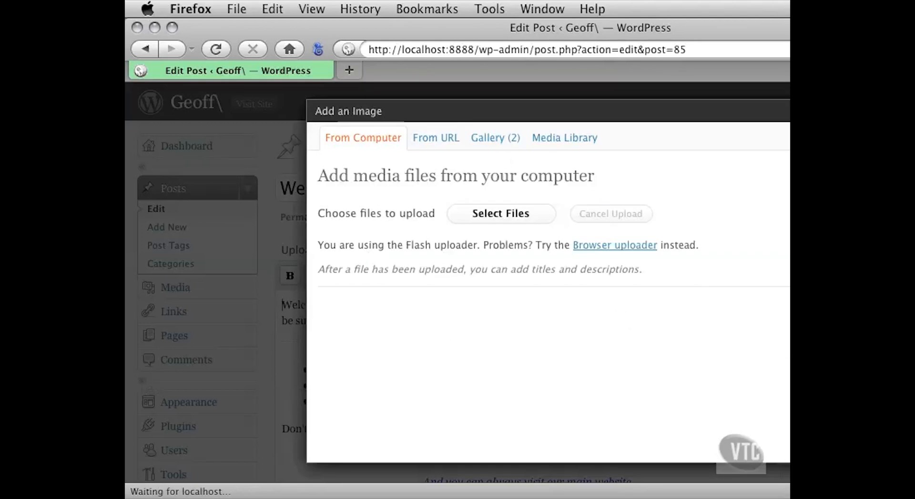
drag(914, 494, 801, 498)
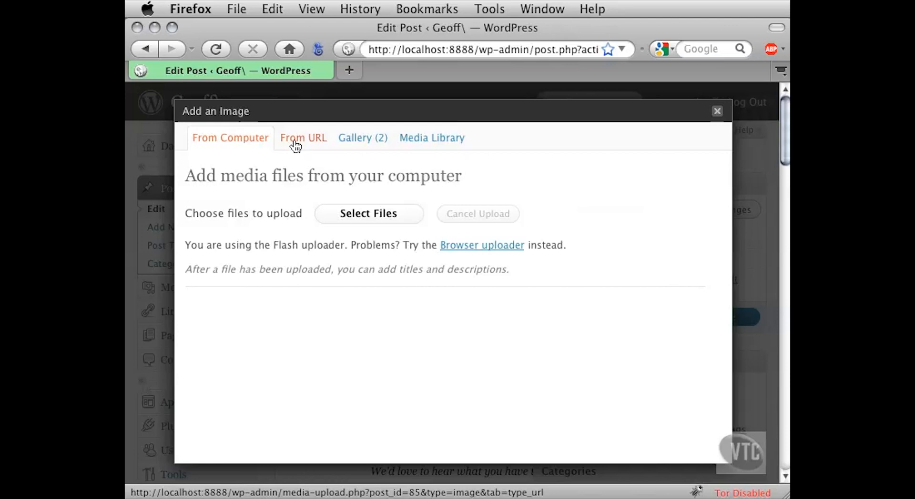
- List the Media Library's images in the Add an Image dialog and check the available date filter choices
click(429, 139)
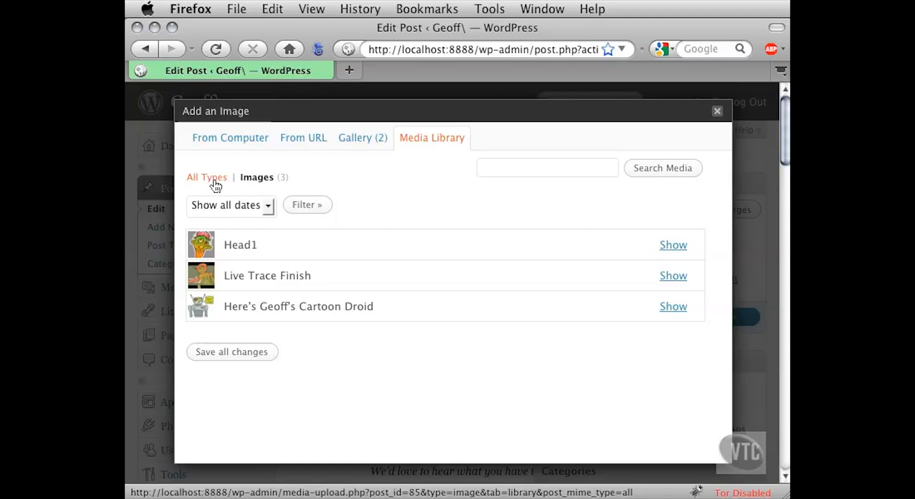
click(262, 183)
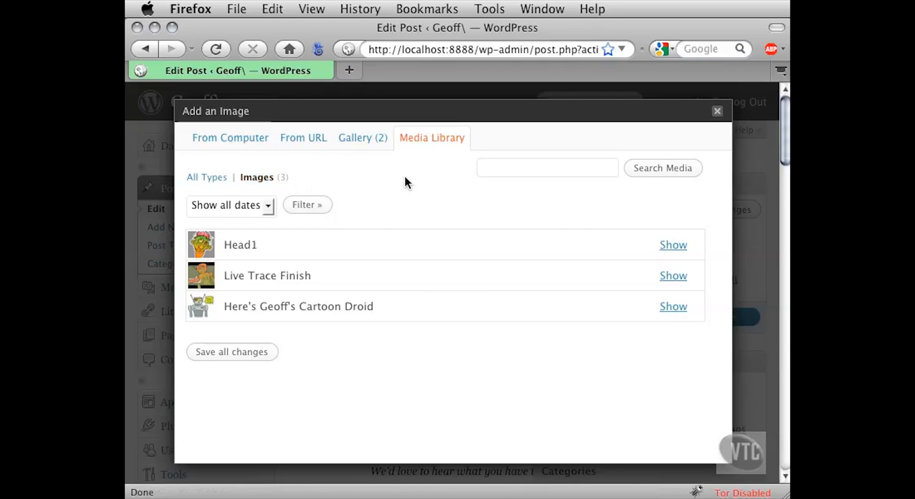
click(269, 207)
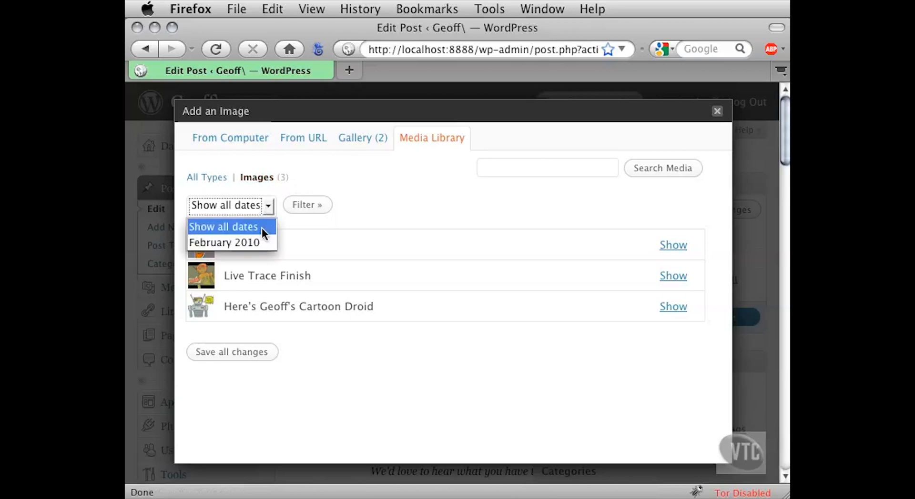
click(379, 210)
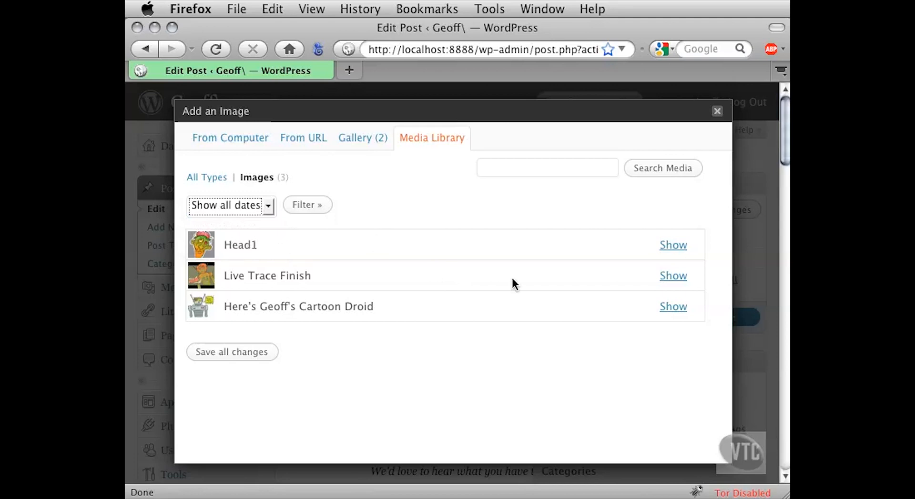
- Show the Head1 image's details and insert it into the post at full size with no alignment
click(670, 245)
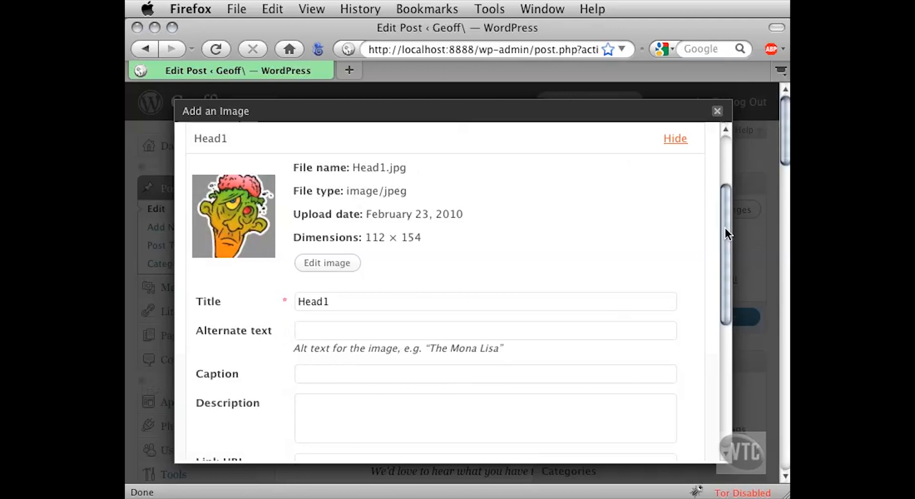
drag(725, 228, 719, 346)
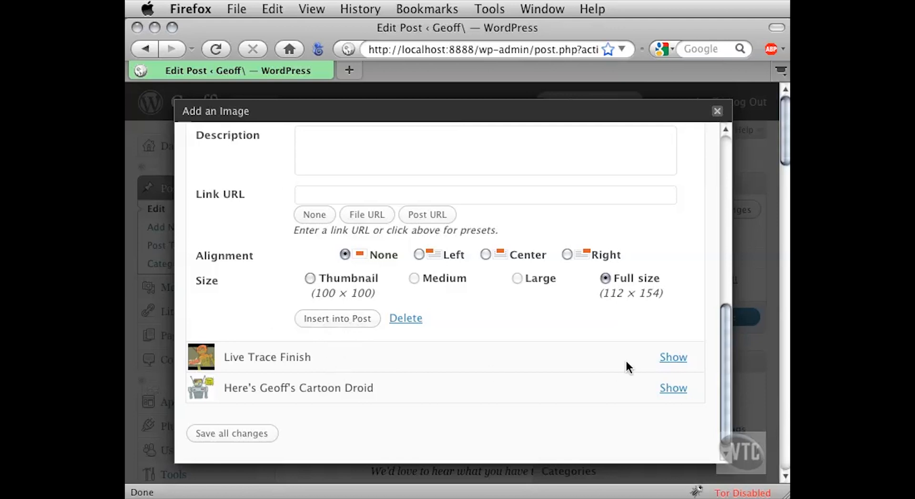
drag(725, 351, 725, 218)
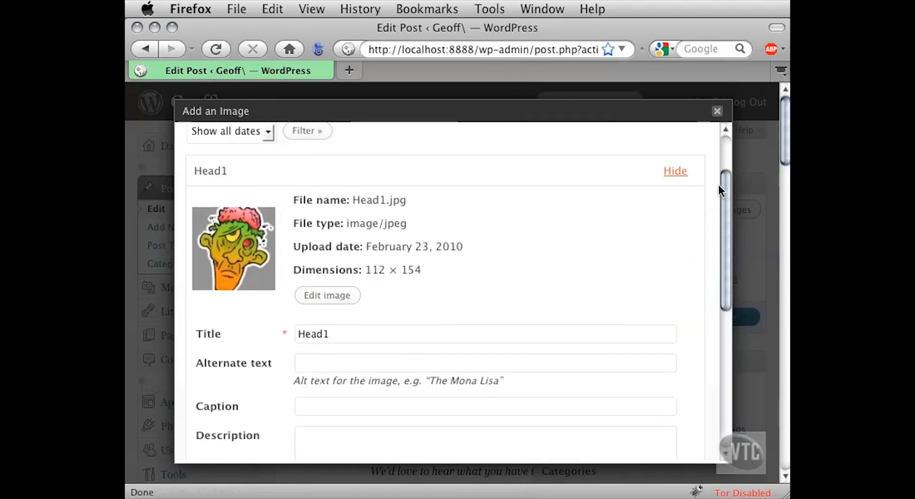
drag(727, 186, 722, 312)
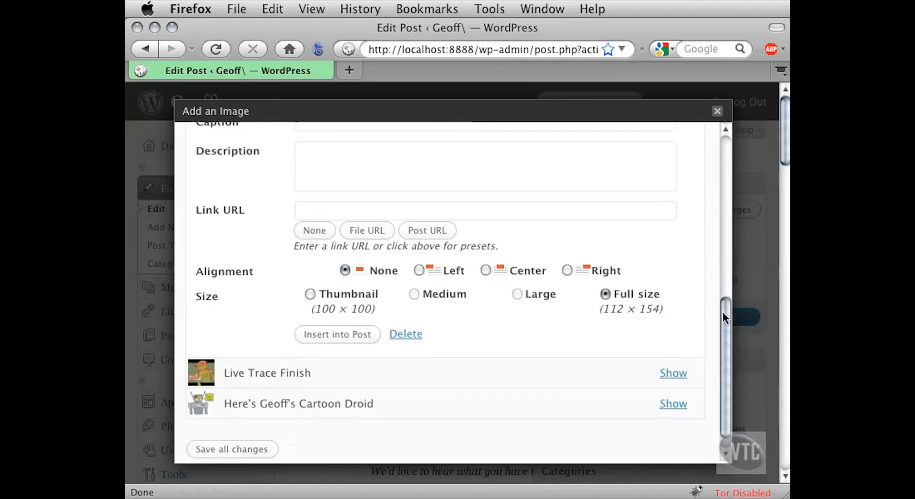
click(318, 335)
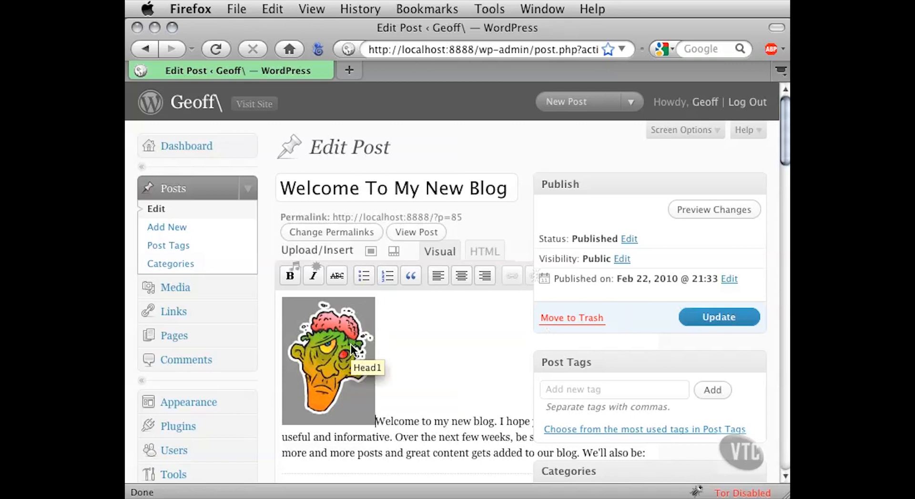
- Update the post and visit the site in a new tab to check the inserted image
click(703, 320)
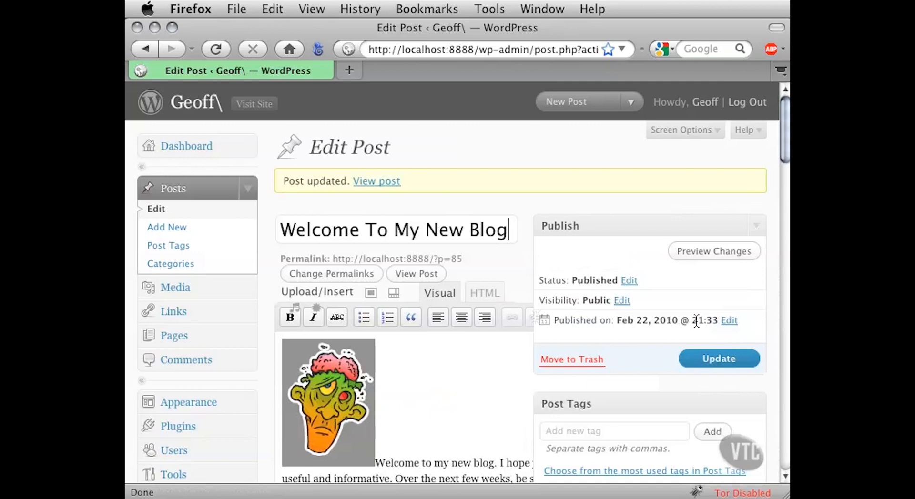
click(276, 106)
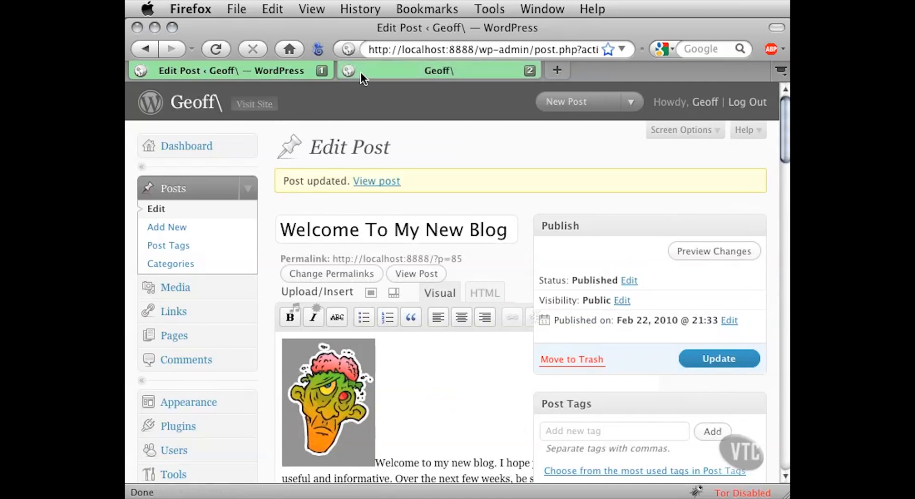
click(361, 71)
scroll(530, 214, down, 5)
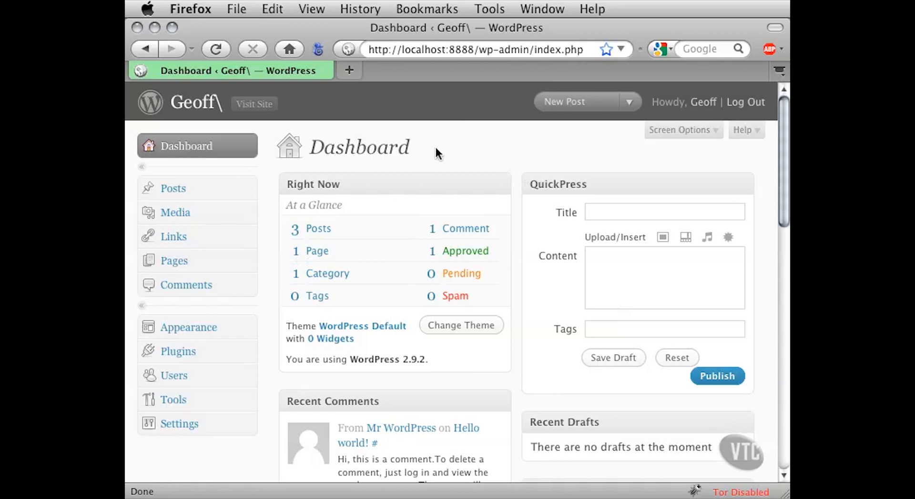
- Open the "Welcome To My New Blog" post for editing and widen the browser window to show the full editor toolbar
click(247, 190)
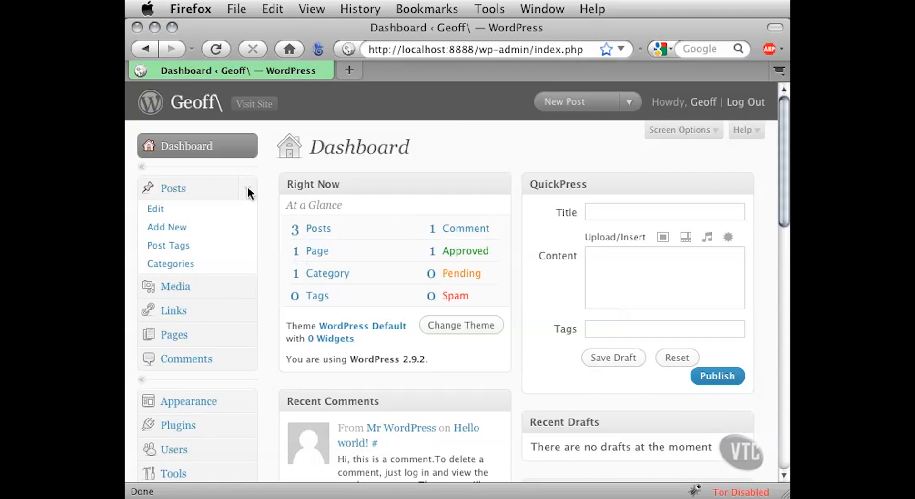
click(162, 208)
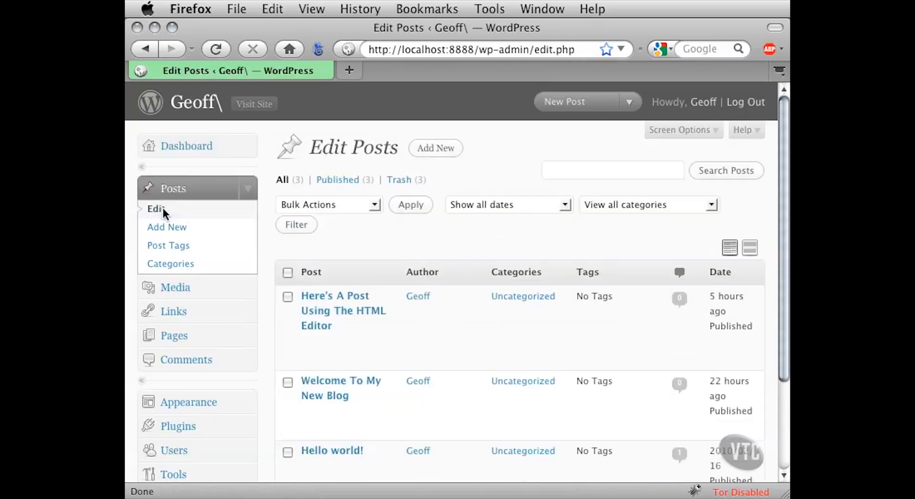
click(317, 385)
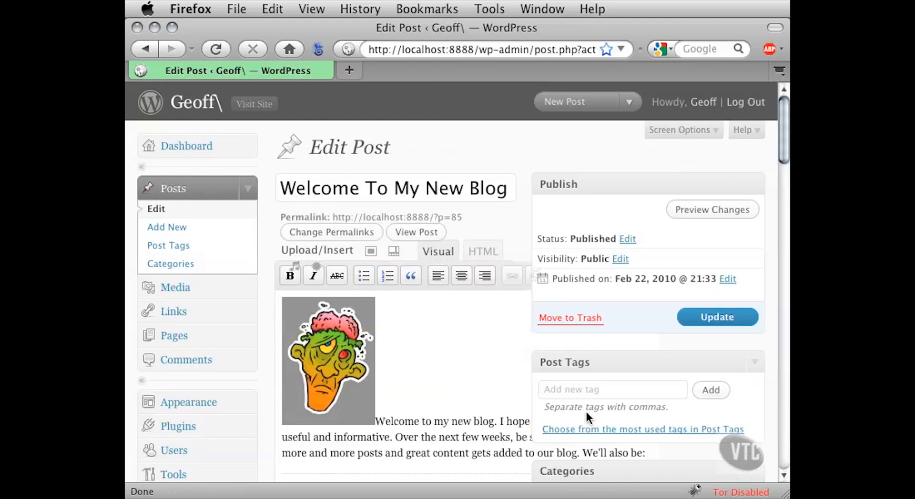
drag(785, 495, 914, 495)
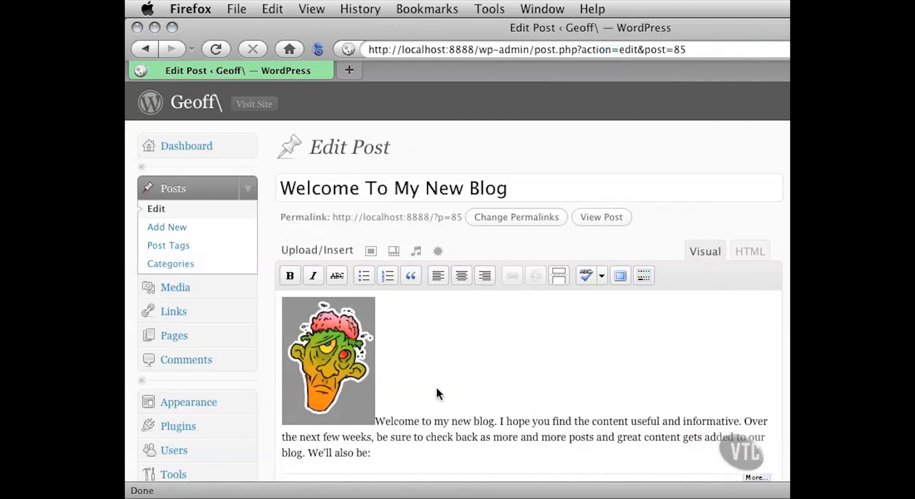
- Delete the Head1 image from the post and add an empty line above the opening paragraph
click(325, 344)
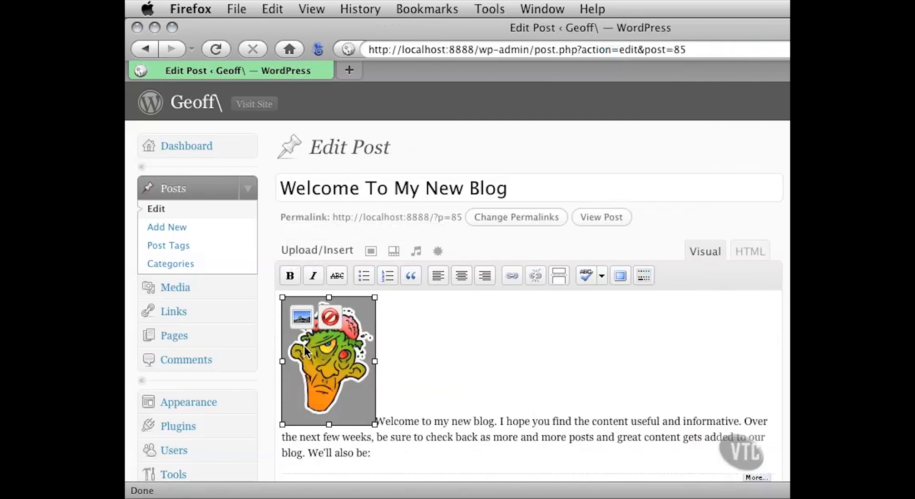
click(345, 359)
click(330, 316)
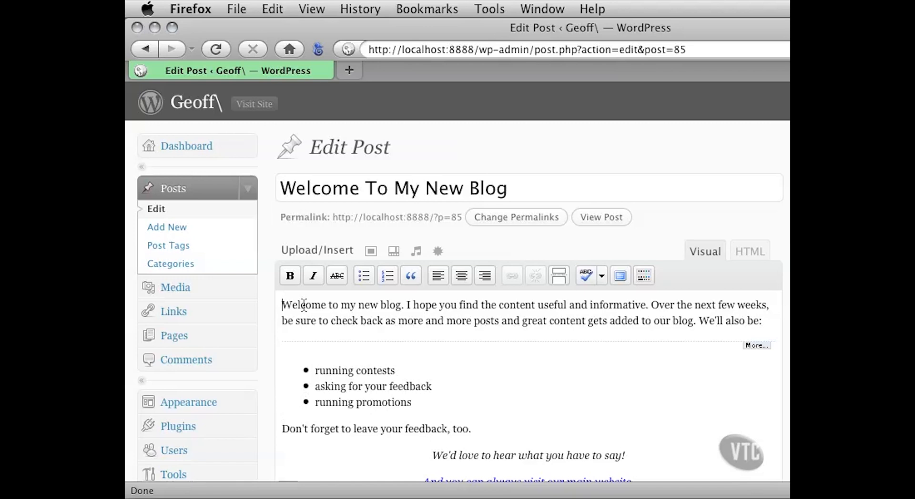
key(Return)
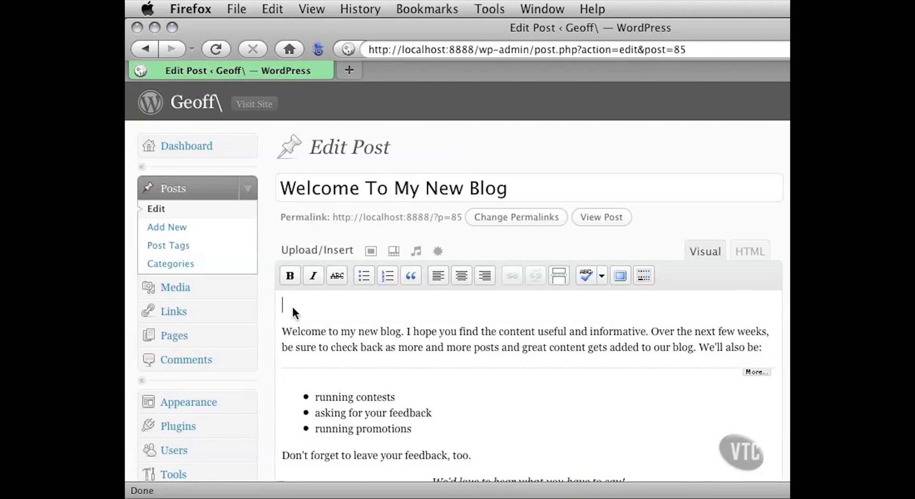
click(292, 308)
- Open the Add Video dialog, fit the browser window around it, and show the form for adding a video from a URL
click(393, 252)
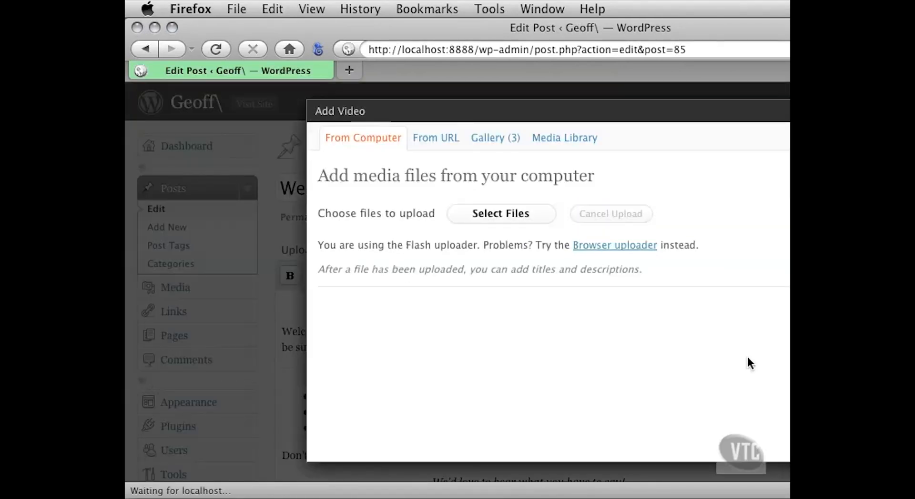
drag(914, 494, 785, 494)
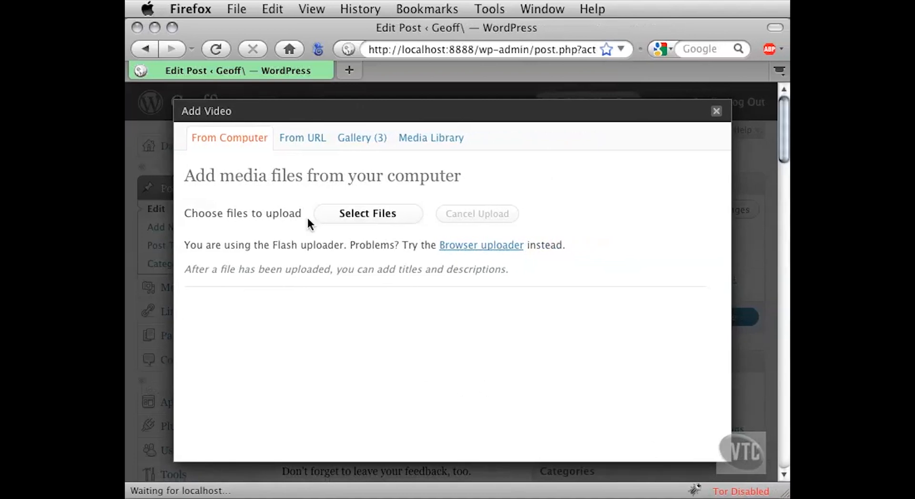
drag(195, 177, 288, 183)
click(289, 183)
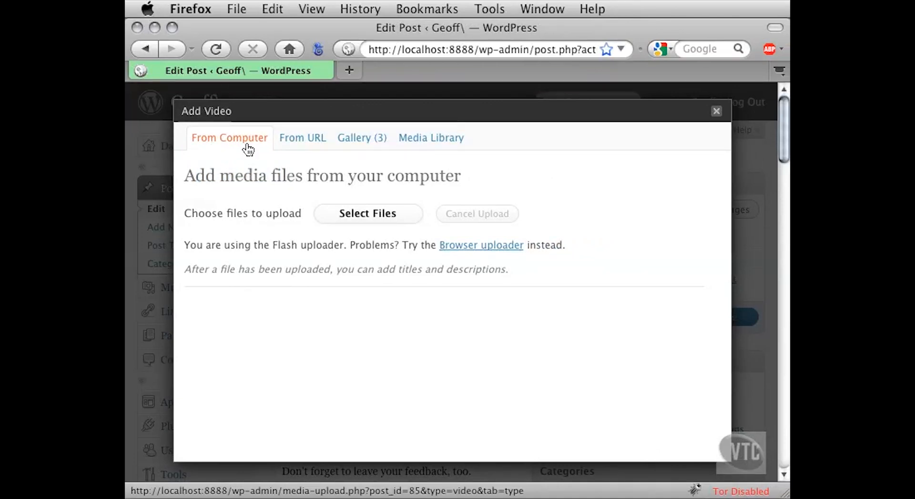
click(289, 139)
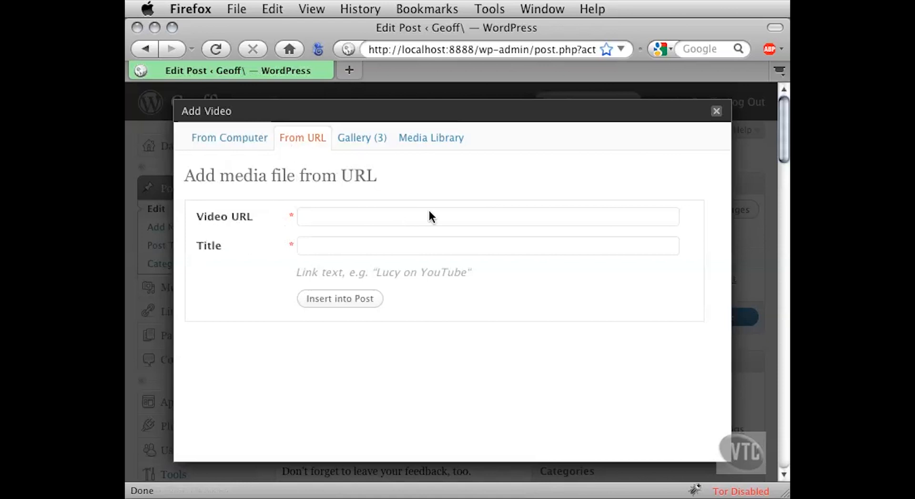
- Upload CartoonSlideshow.mov from the computer's Project Files folder through the Add Video dialog
click(440, 141)
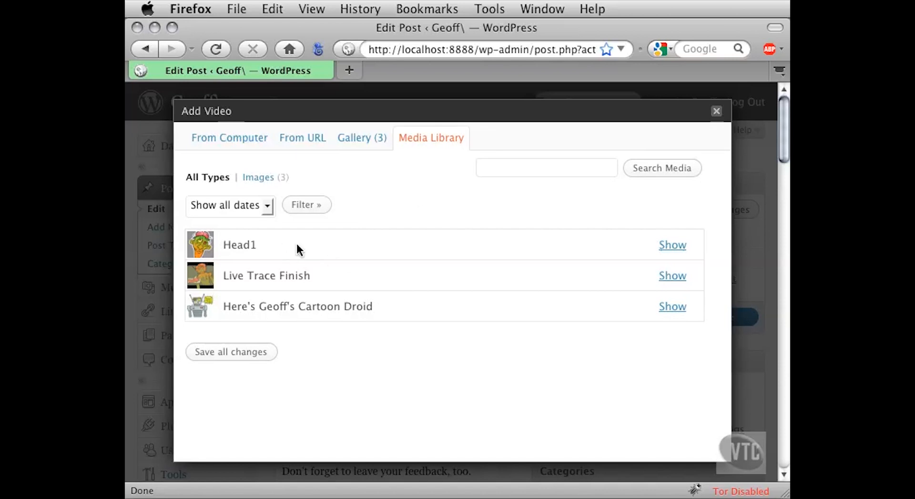
click(211, 138)
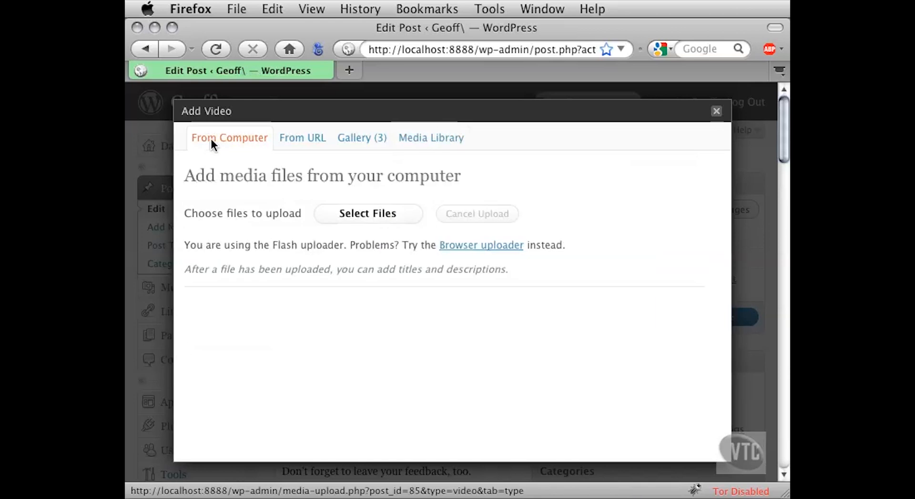
drag(274, 246, 340, 247)
click(345, 261)
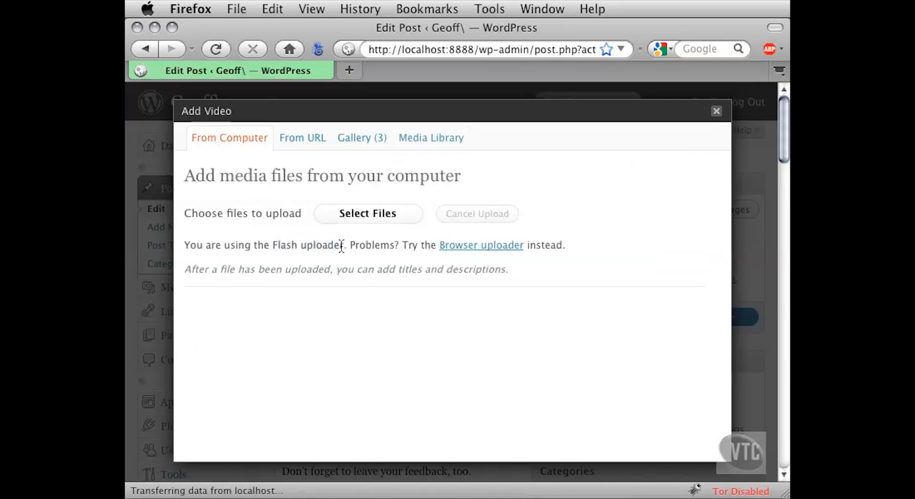
click(335, 216)
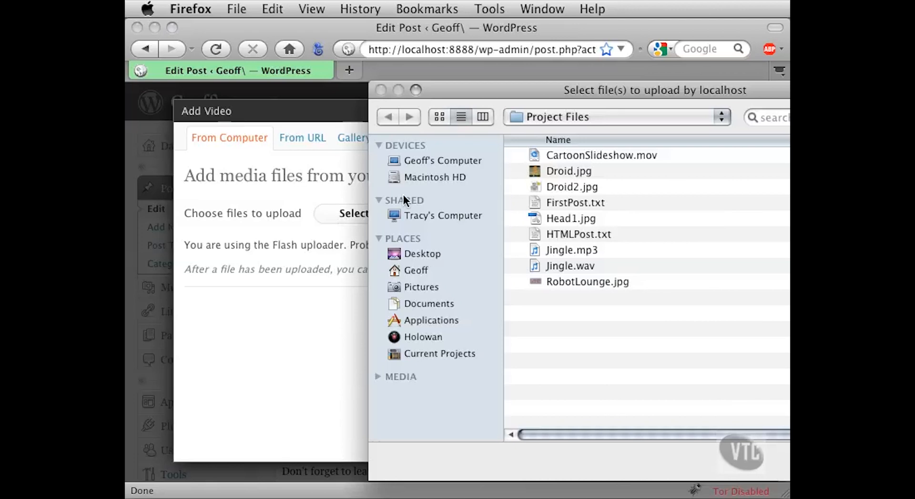
drag(436, 91, 244, 59)
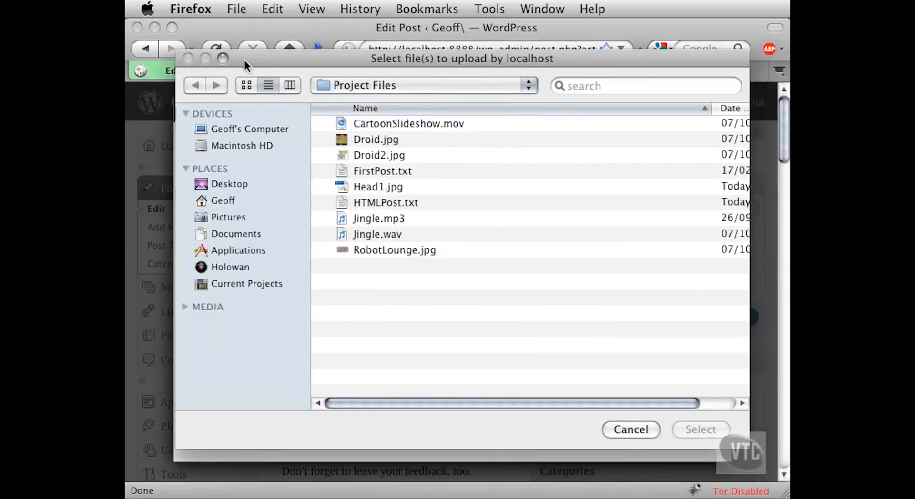
click(341, 124)
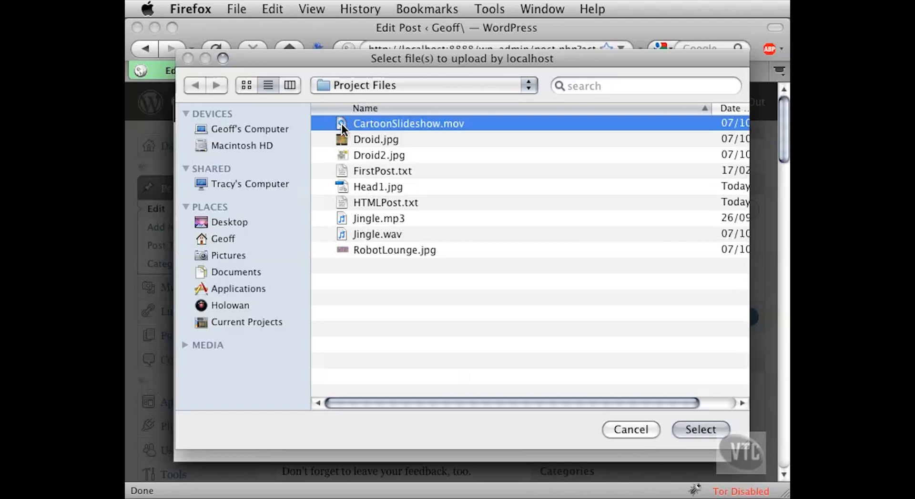
click(681, 426)
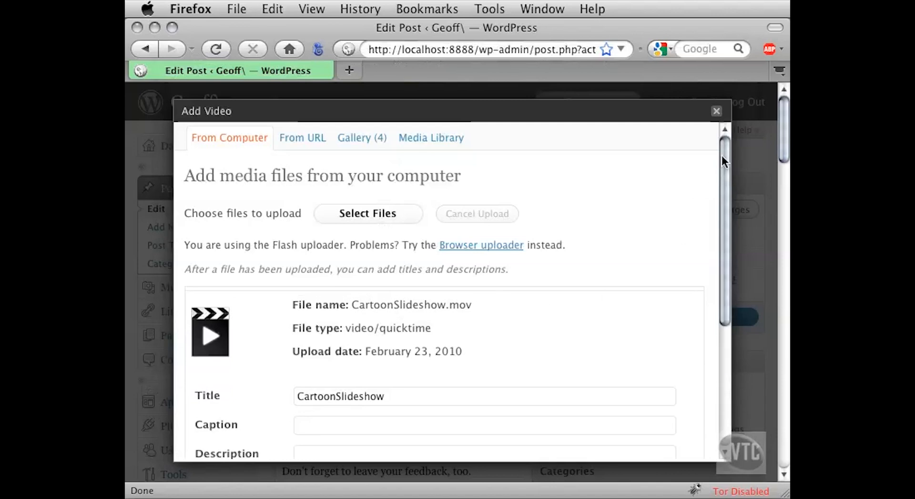
- Change the uploaded video's title to "Cartoon Slideshow" and leave its caption blank
drag(721, 157, 714, 249)
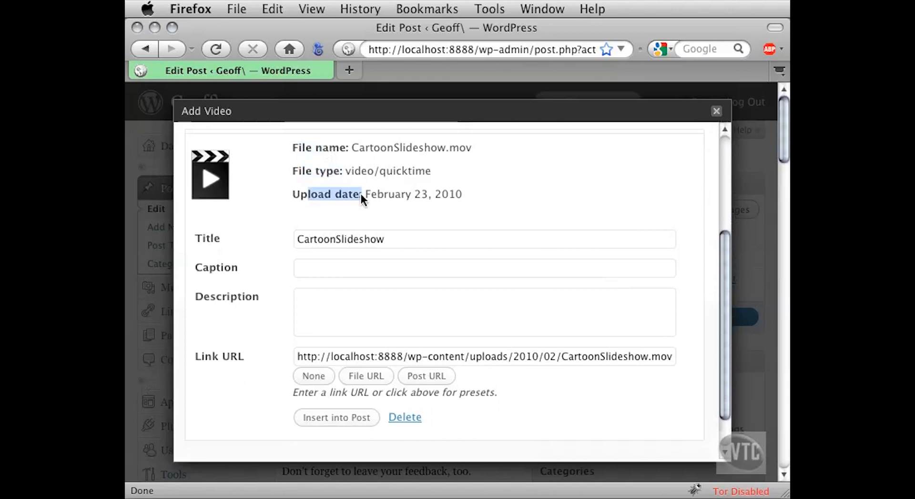
drag(394, 238, 275, 236)
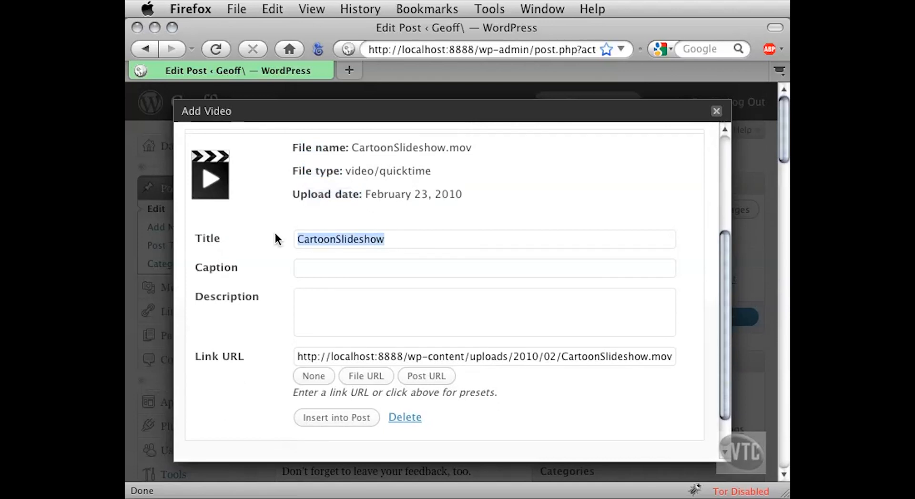
click(337, 243)
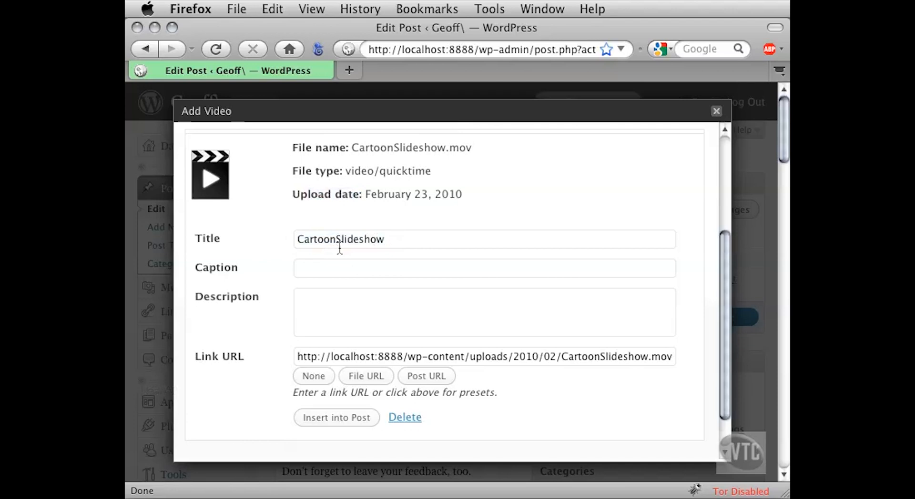
click(384, 274)
- Check the video's file link URL and insert the video into the post as a link above the opening paragraph
drag(298, 356, 654, 365)
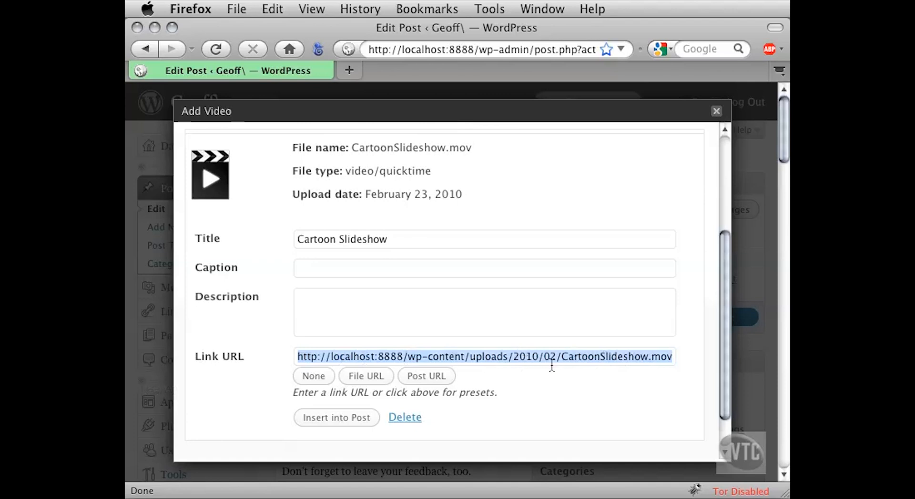
drag(562, 356, 664, 357)
click(658, 357)
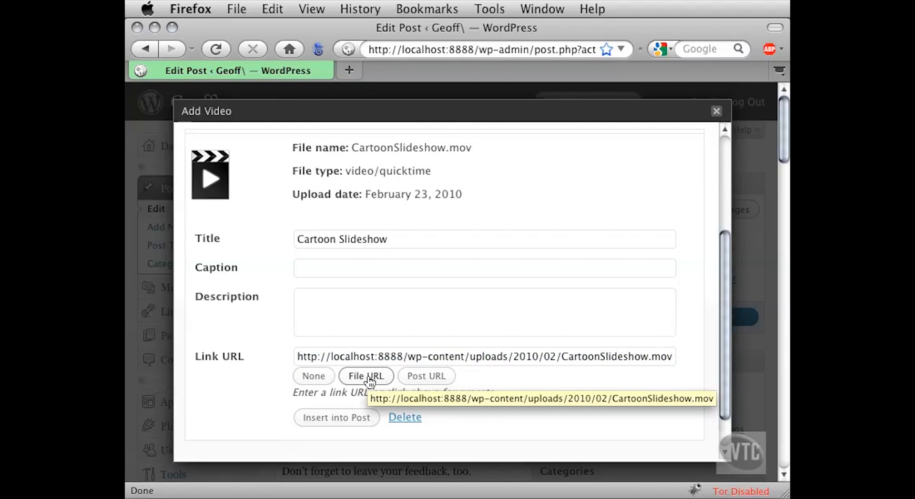
click(308, 420)
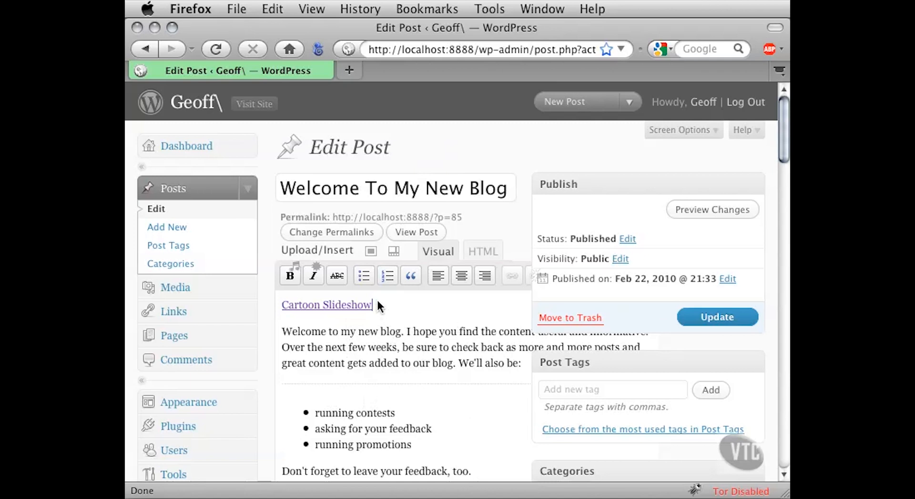
drag(375, 305, 279, 305)
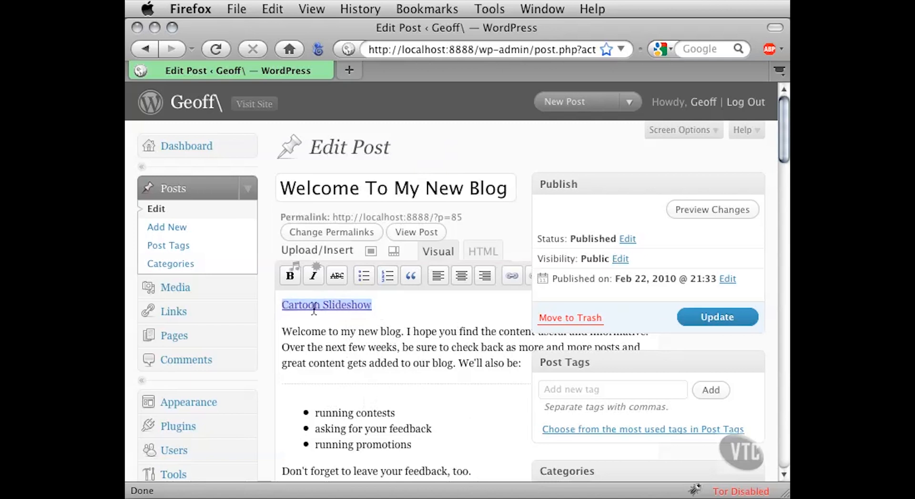
click(375, 306)
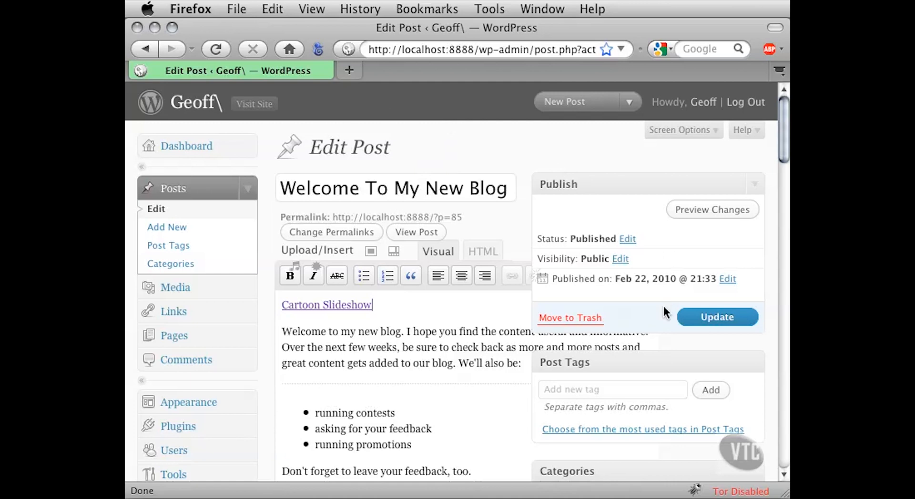
- Update the post with the video link and open the live site in a new tab
click(695, 319)
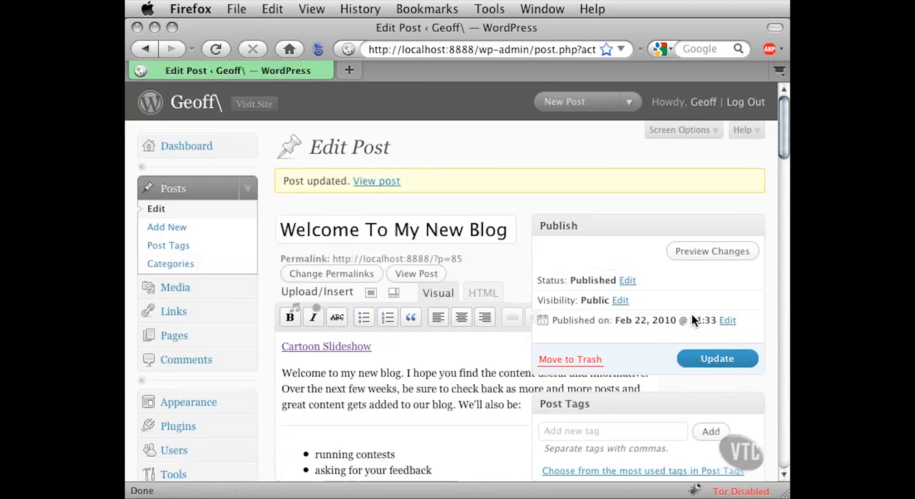
click(252, 105)
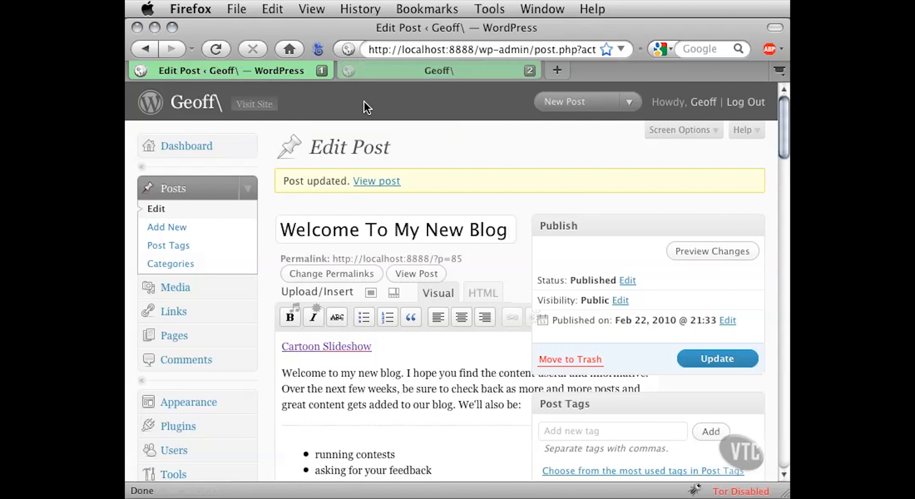
click(378, 73)
- Open the "Welcome To My New Blog" post on the site and play the video from its Cartoon Slideshow link
drag(782, 103, 719, 249)
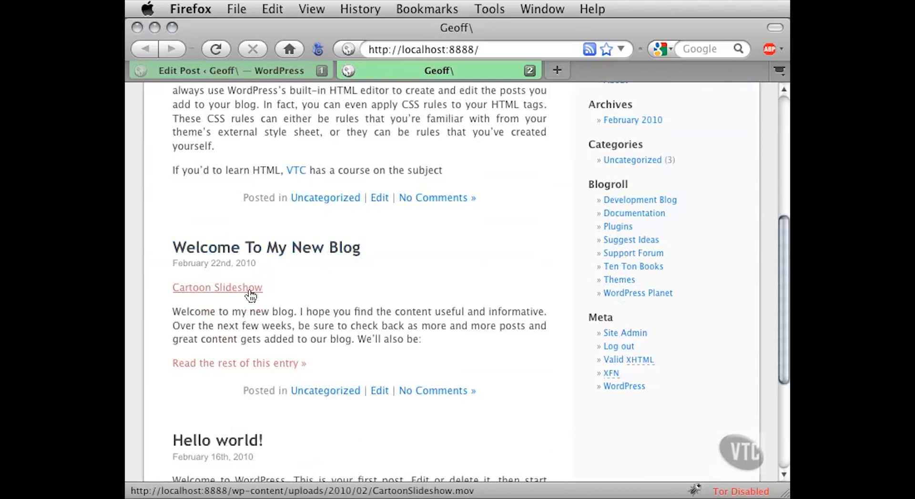
click(302, 249)
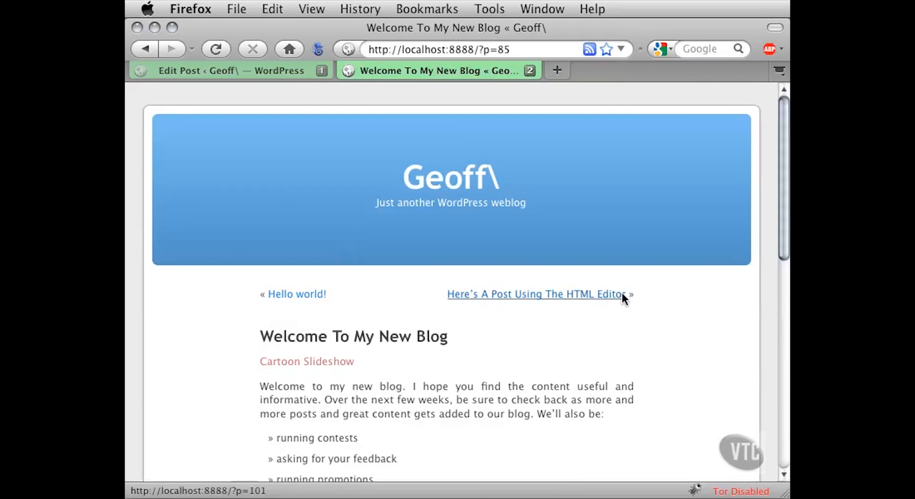
scroll(749, 255, down, 3)
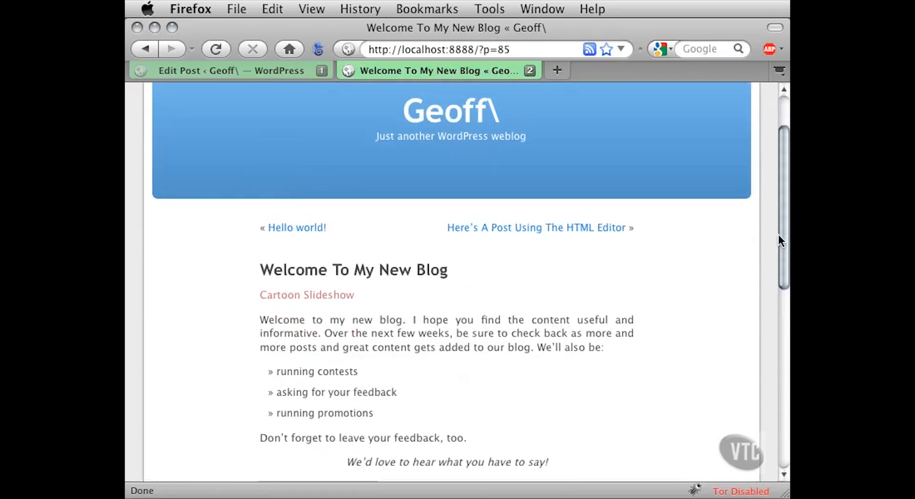
drag(780, 233, 780, 285)
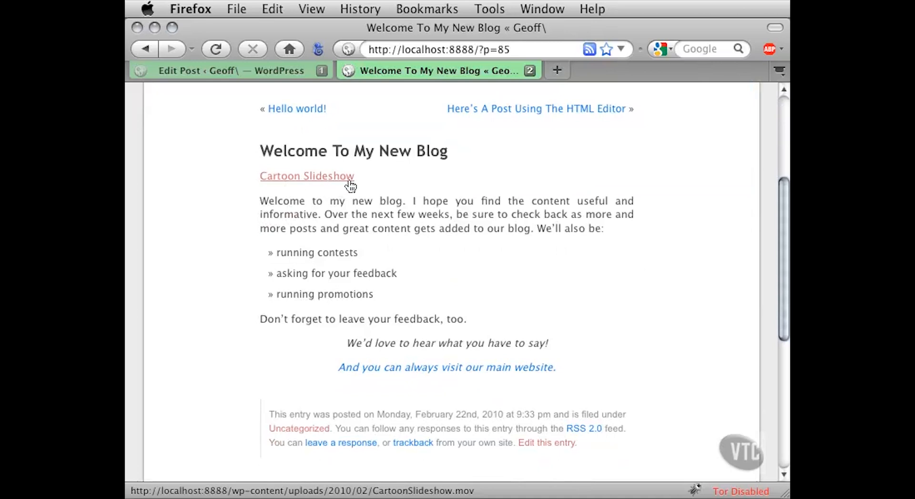
click(282, 178)
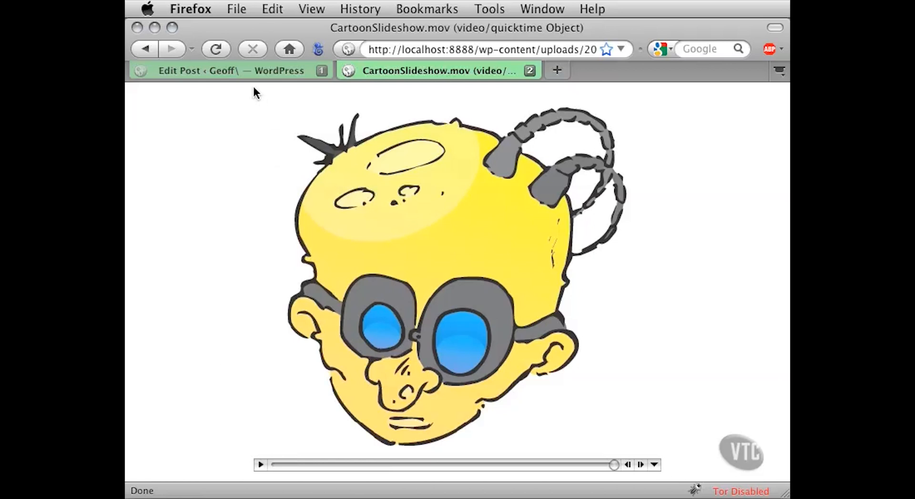
- Return to the post editor, widen the browser window, switch to HTML editing, and select the Cartoon Slideshow link's code
click(240, 74)
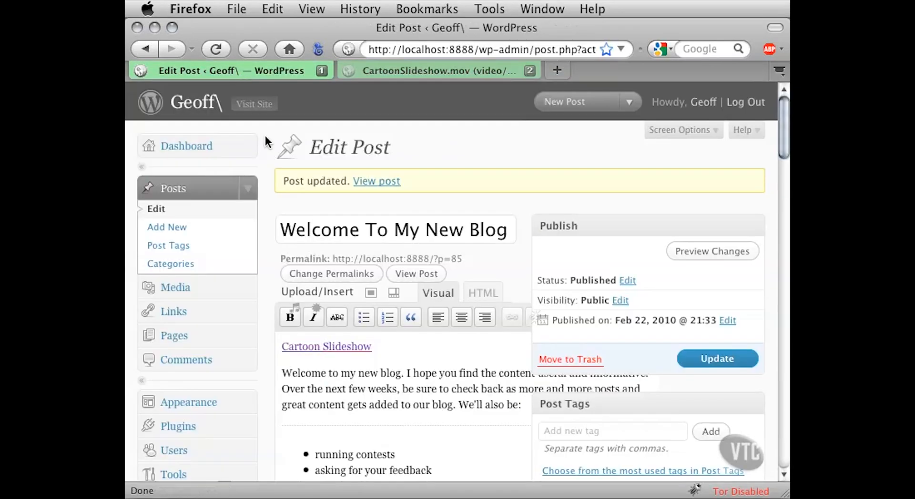
drag(785, 494, 864, 494)
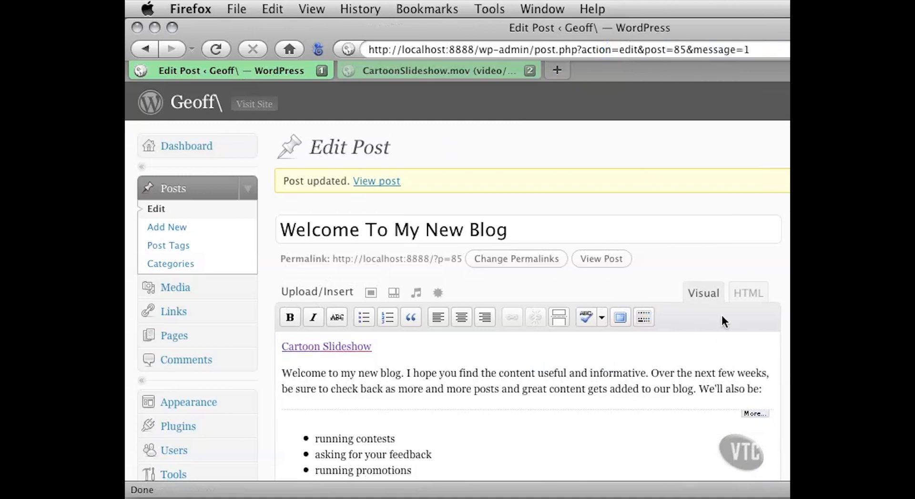
click(740, 294)
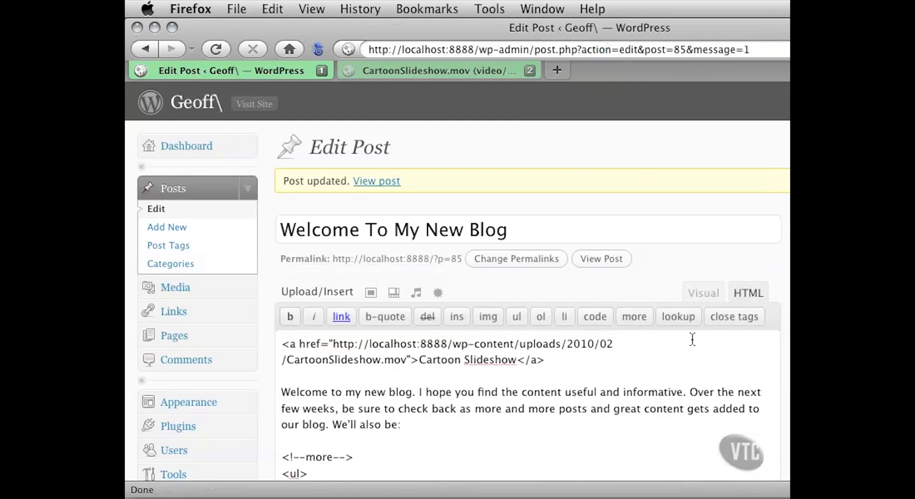
drag(555, 361, 274, 344)
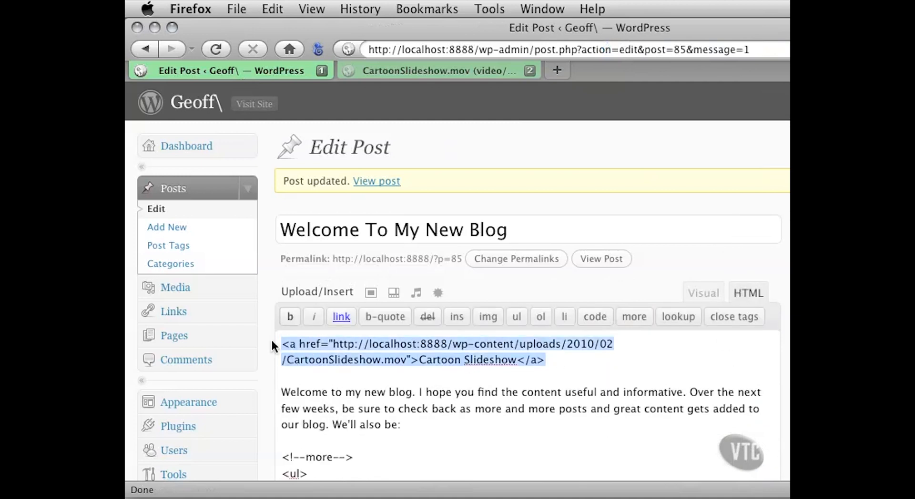
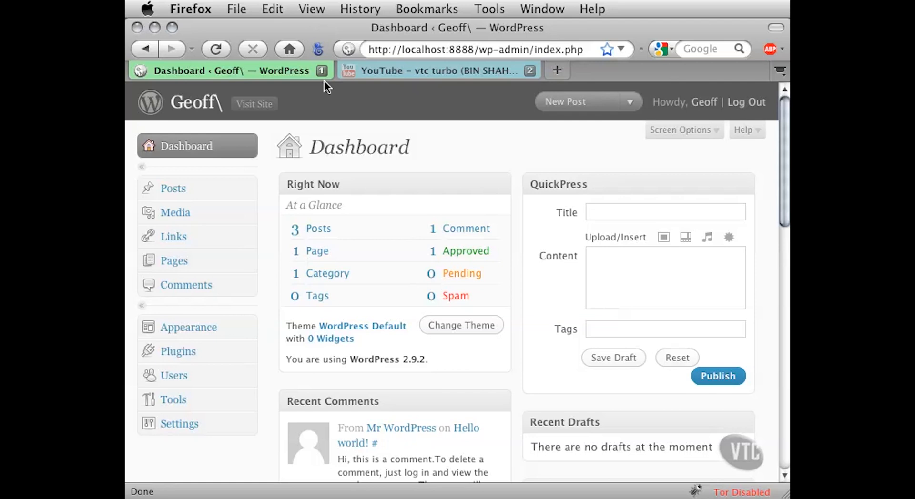
- Switch to the YouTube page of the vtc turbo video and examine the video's title
click(390, 72)
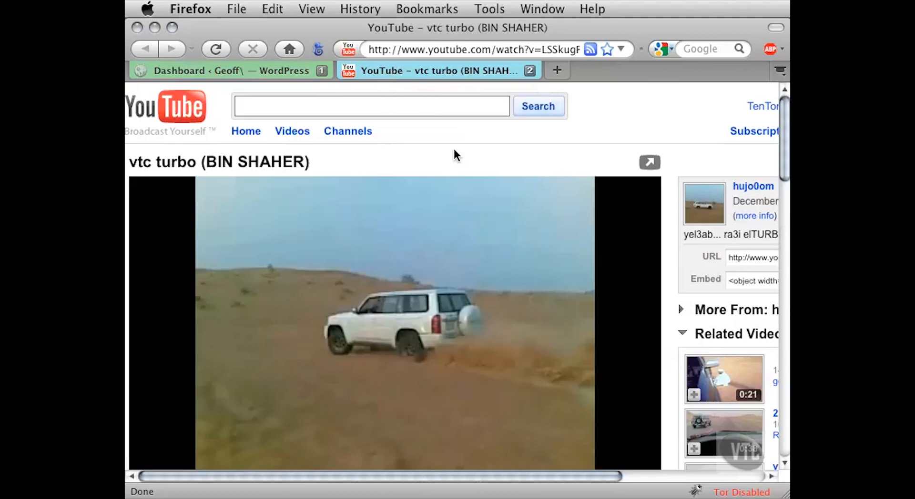
mouse_move(775, 115)
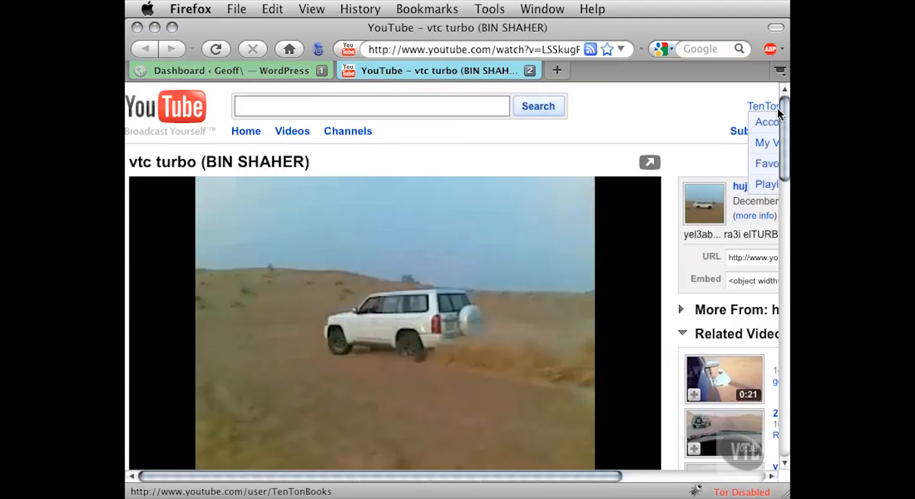
drag(783, 104, 784, 118)
drag(784, 119, 783, 119)
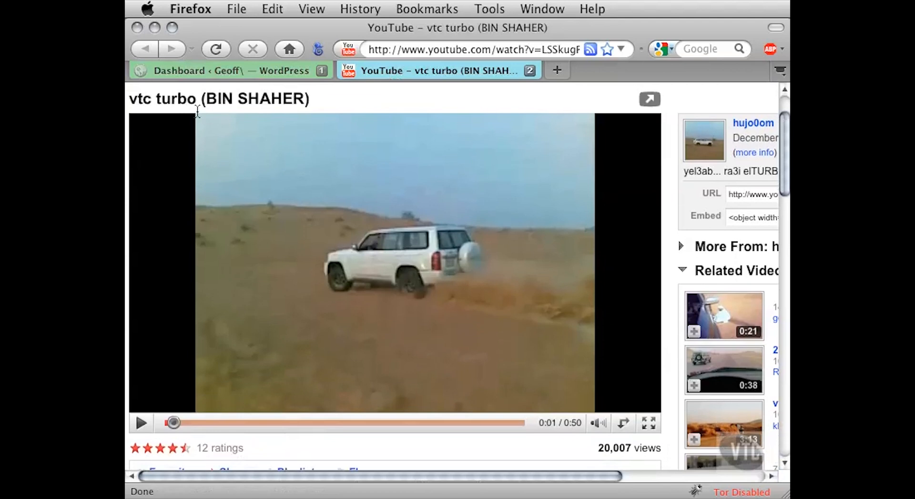
drag(155, 102, 192, 100)
click(150, 100)
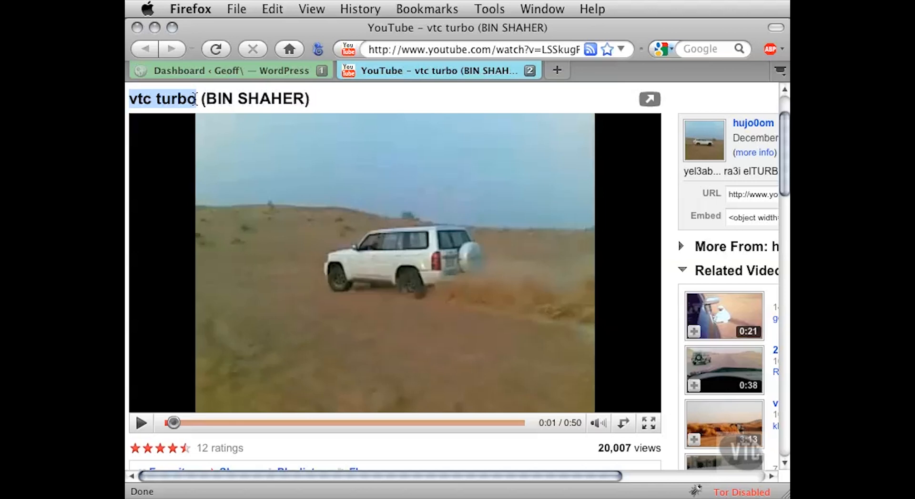
click(194, 100)
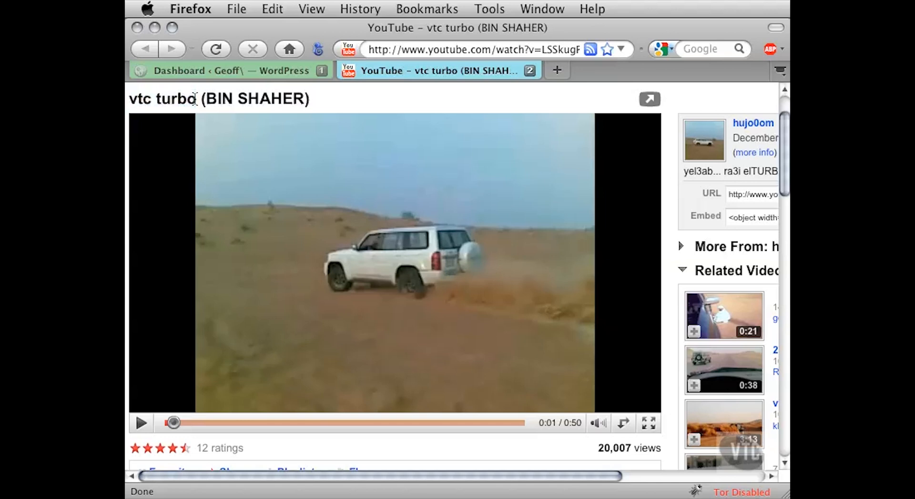
- Copy the vtc turbo video's YouTube URL and close its page to return to the WordPress dashboard
drag(495, 472, 625, 475)
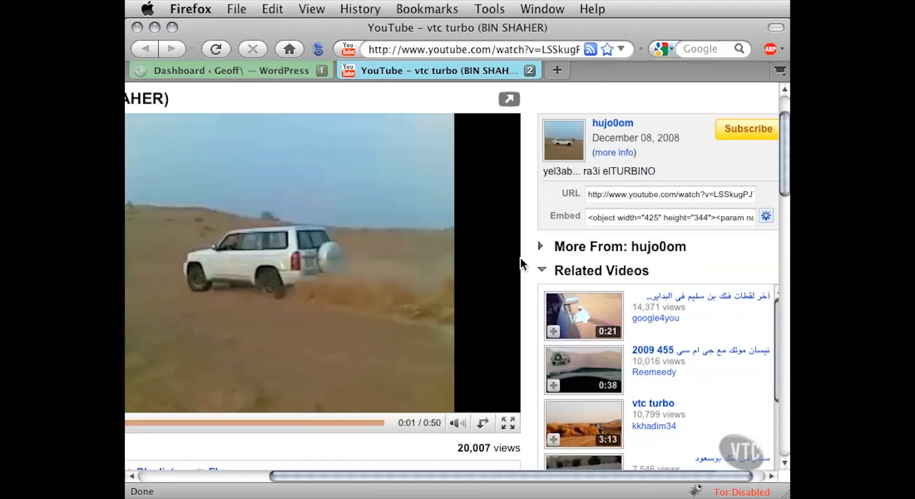
scroll(520, 258, up, 3)
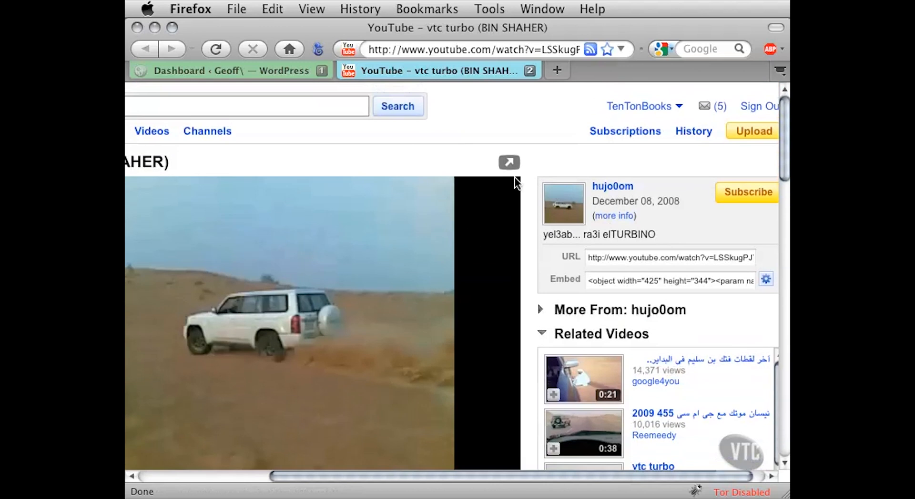
scroll(478, 285, down, 1)
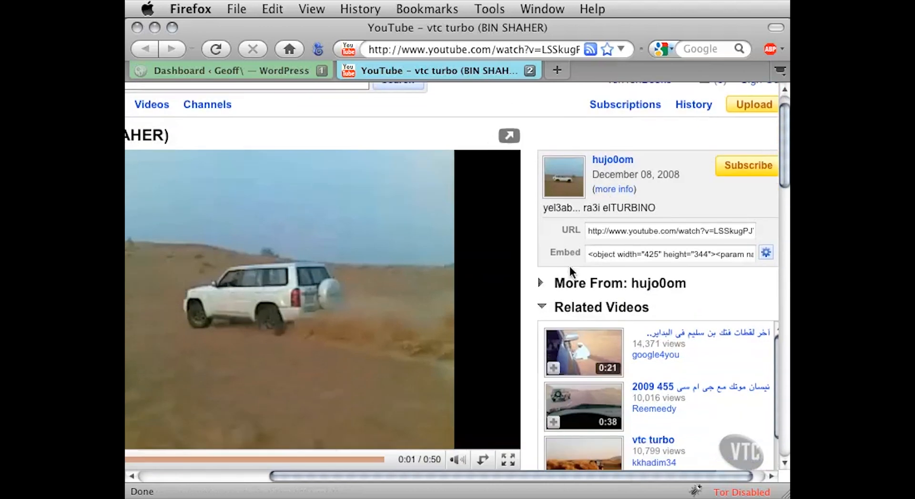
click(588, 232)
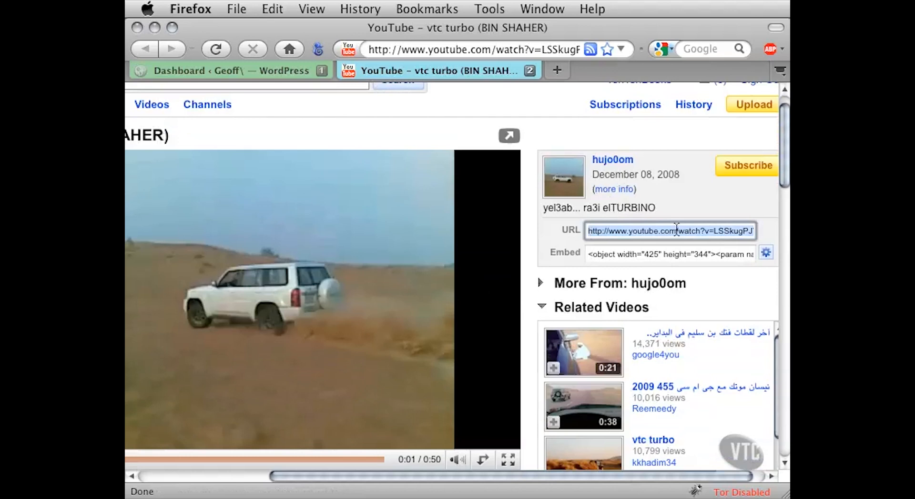
click(437, 55)
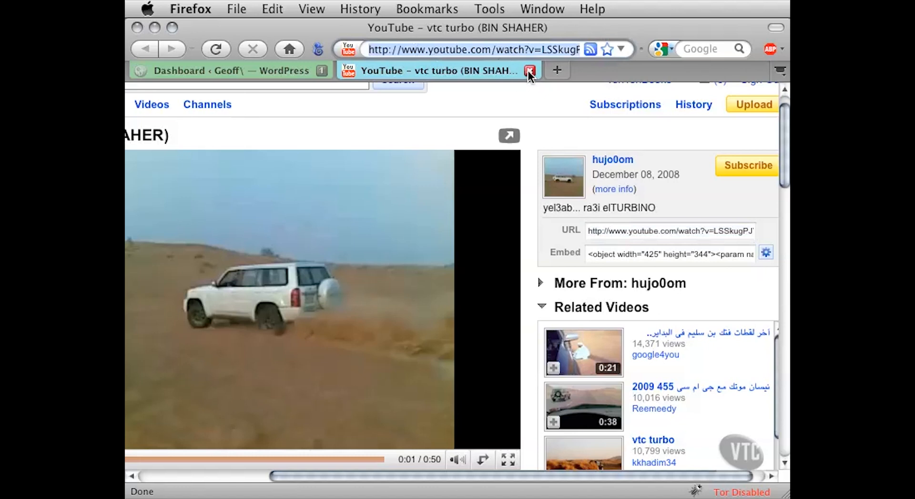
click(529, 71)
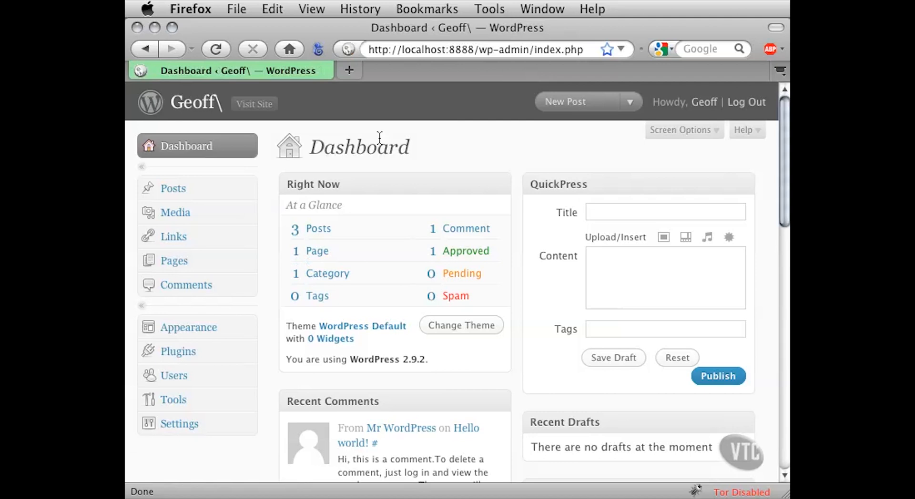
- Open the "Welcome To My New Blog" post for editing and widen the browser window
click(250, 188)
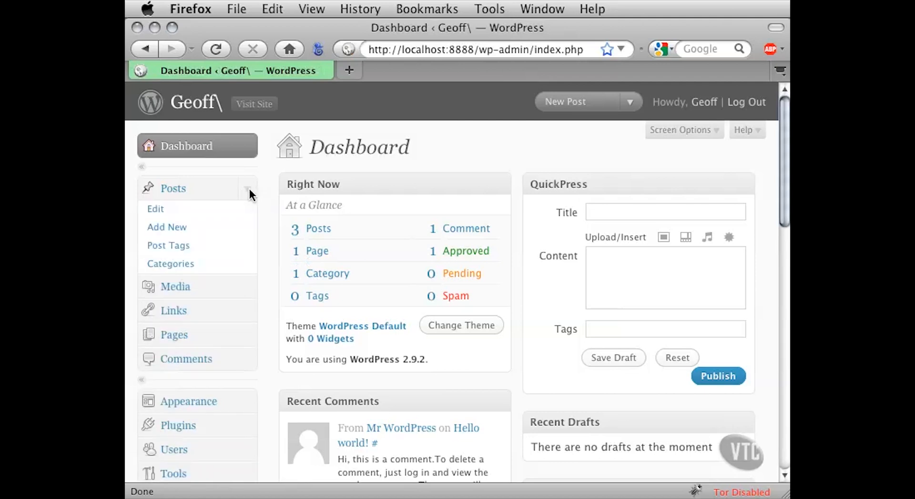
click(150, 215)
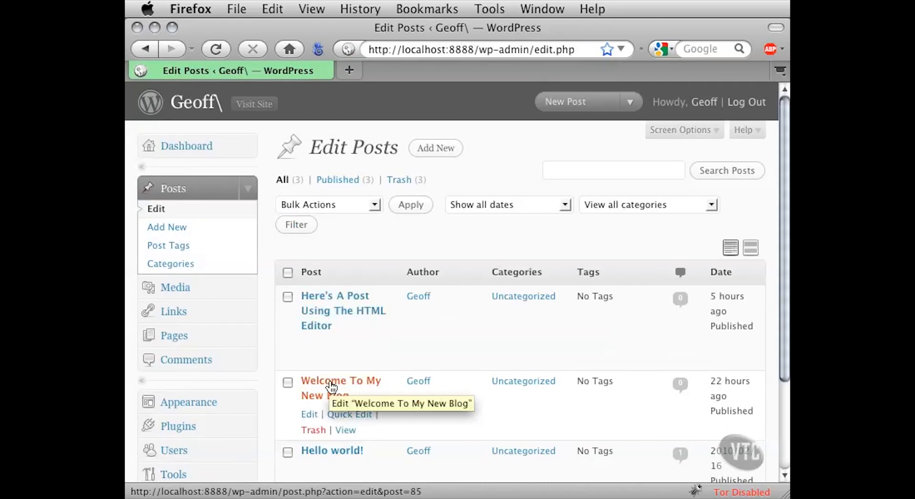
click(331, 384)
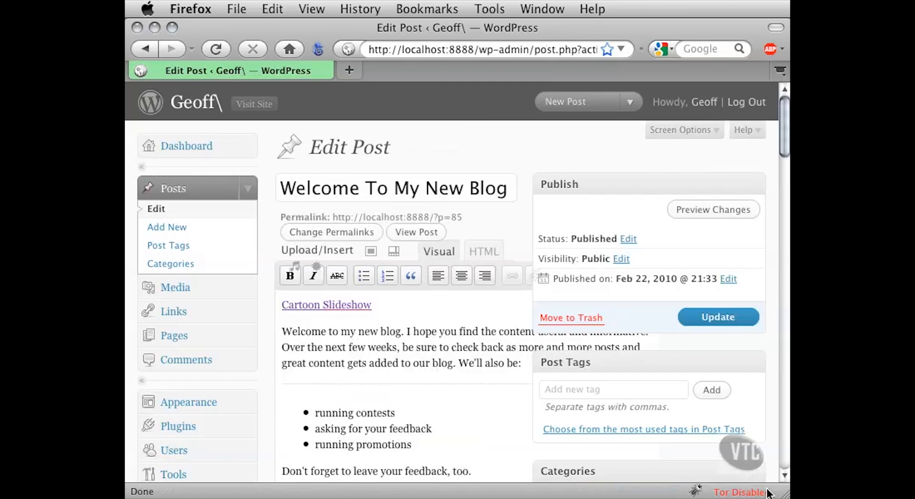
drag(787, 495, 914, 495)
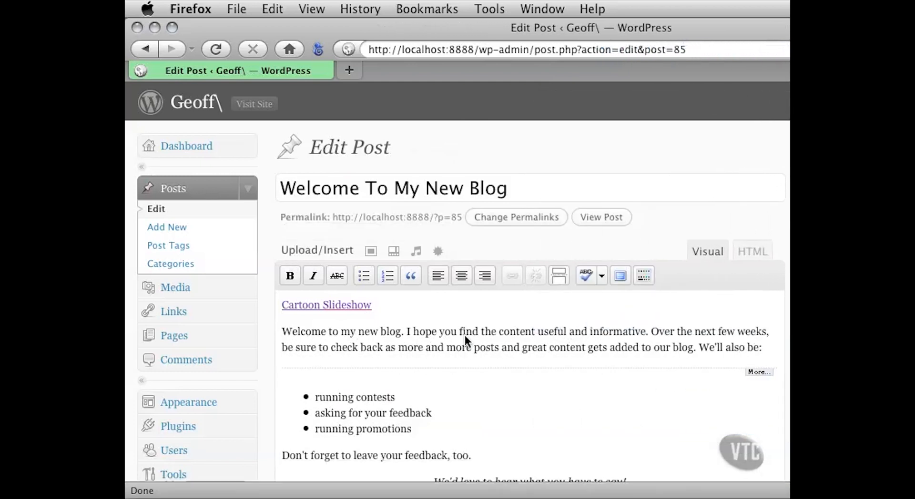
drag(375, 305, 279, 307)
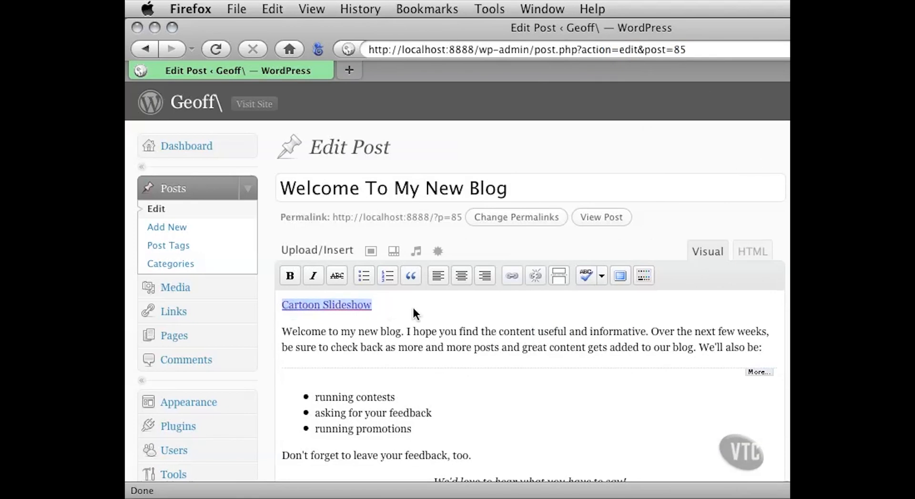
key(Delete)
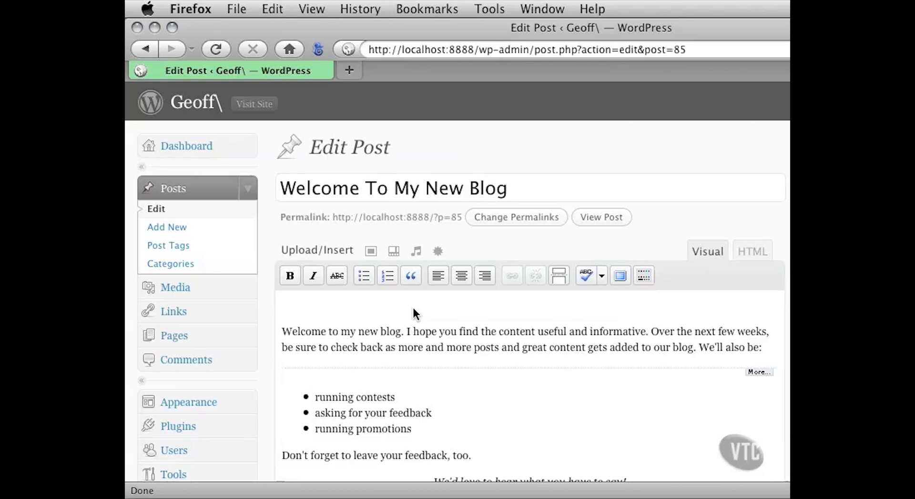
text(http://www.youtube.com/watch?v=LSSkugPJYdQ)
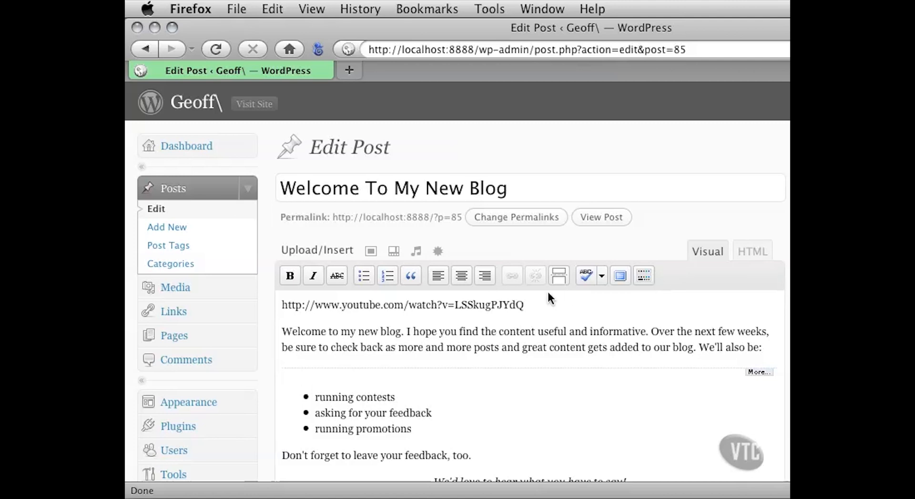
- Restore the browser window's narrower width and update the post with the plain YouTube URL
drag(534, 305, 279, 305)
click(328, 305)
drag(914, 496, 786, 496)
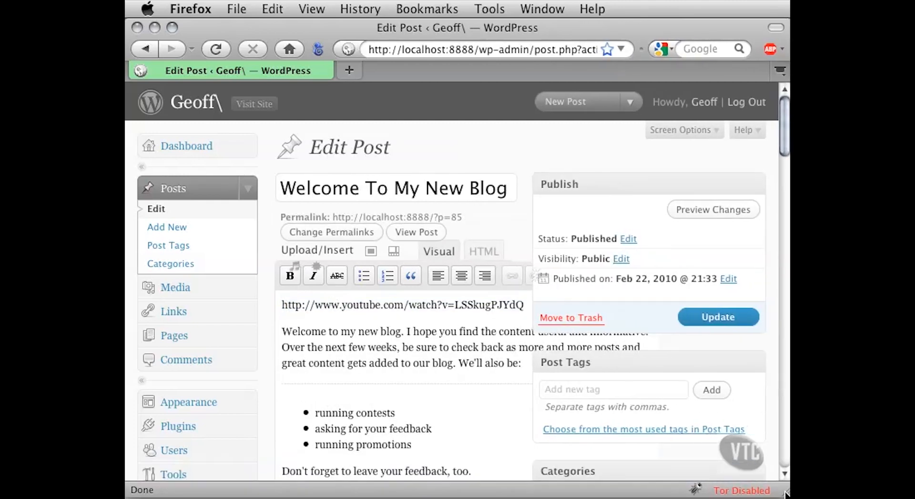
click(736, 320)
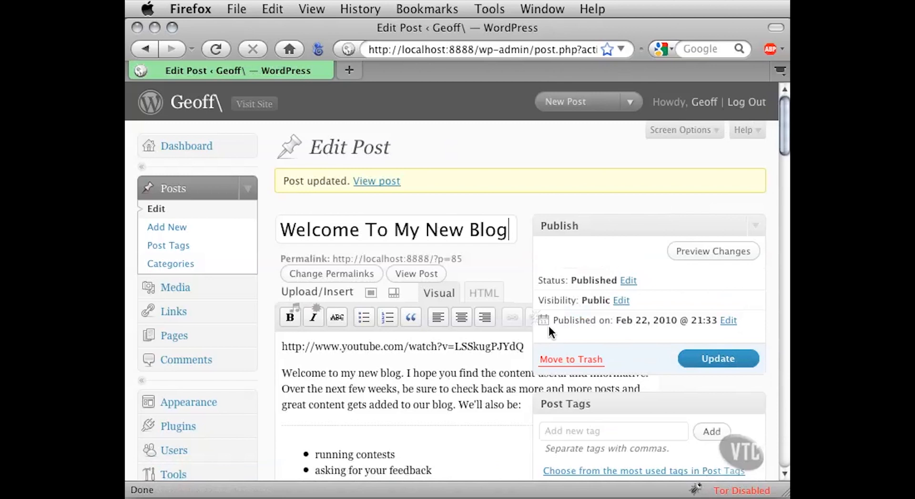
drag(296, 346, 492, 350)
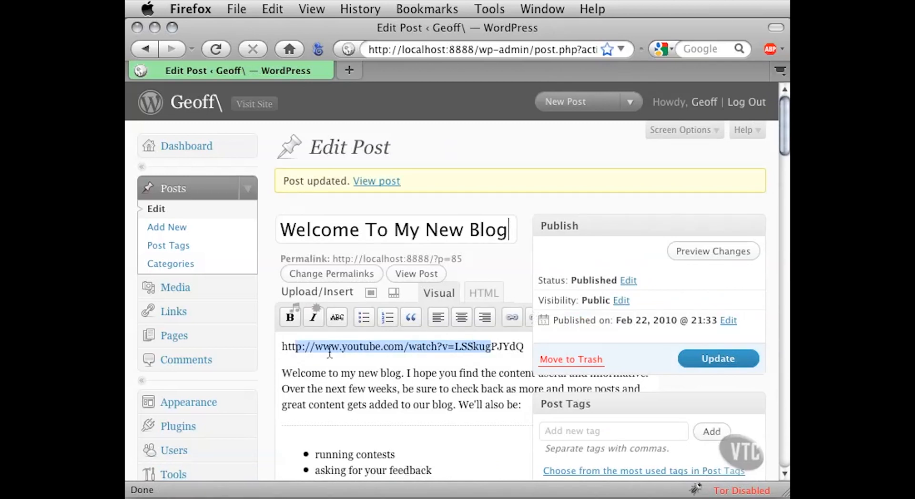
drag(292, 347, 376, 387)
click(367, 353)
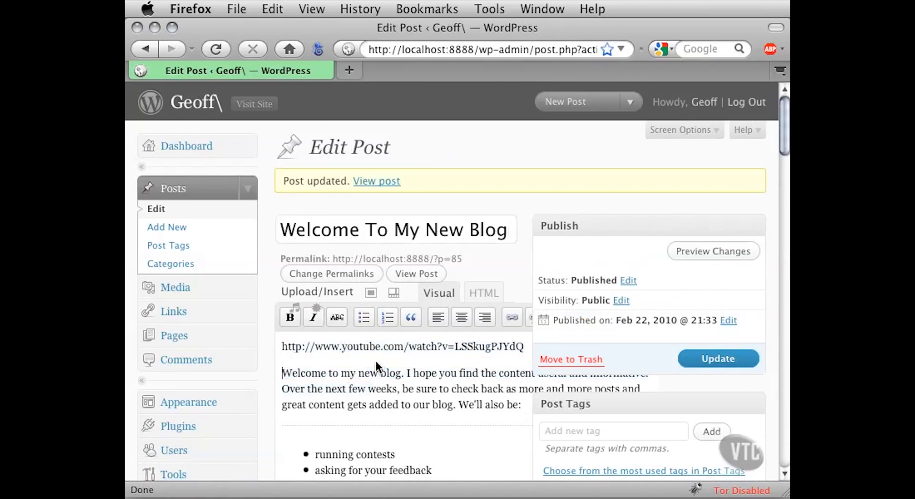
drag(324, 348, 387, 387)
click(405, 361)
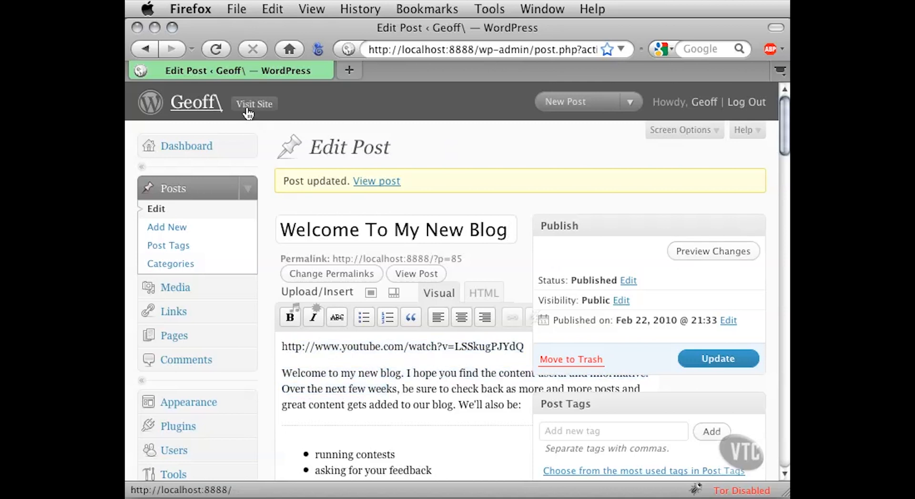
- Open the live site in a new tab and find the video in the "Welcome To My New Blog" post
click(263, 103)
click(262, 104)
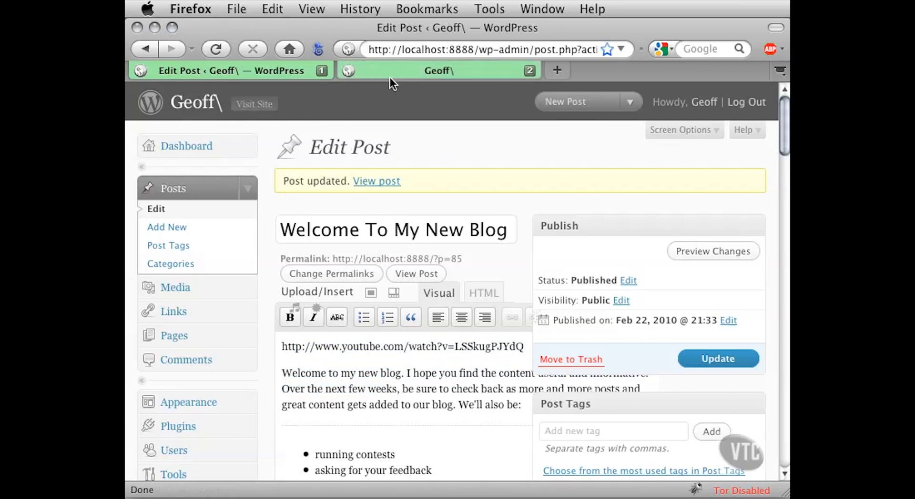
click(385, 70)
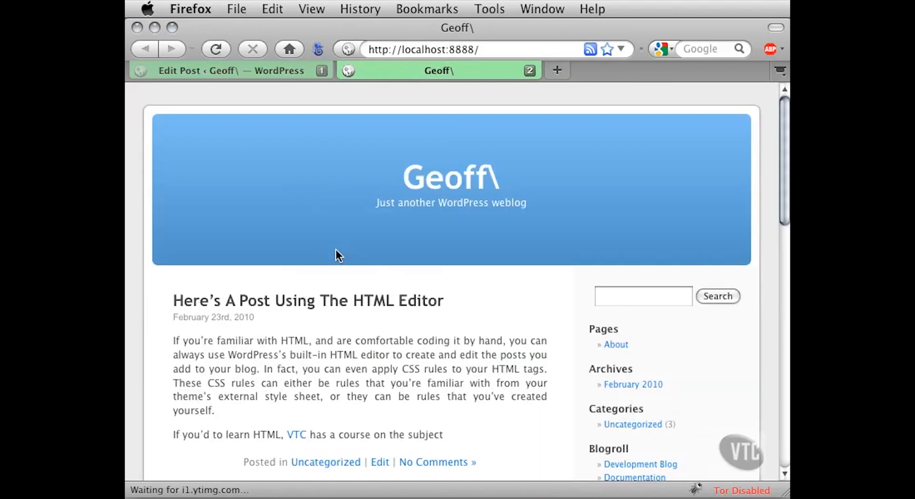
scroll(337, 260, down, 5)
scroll(336, 259, down, 8)
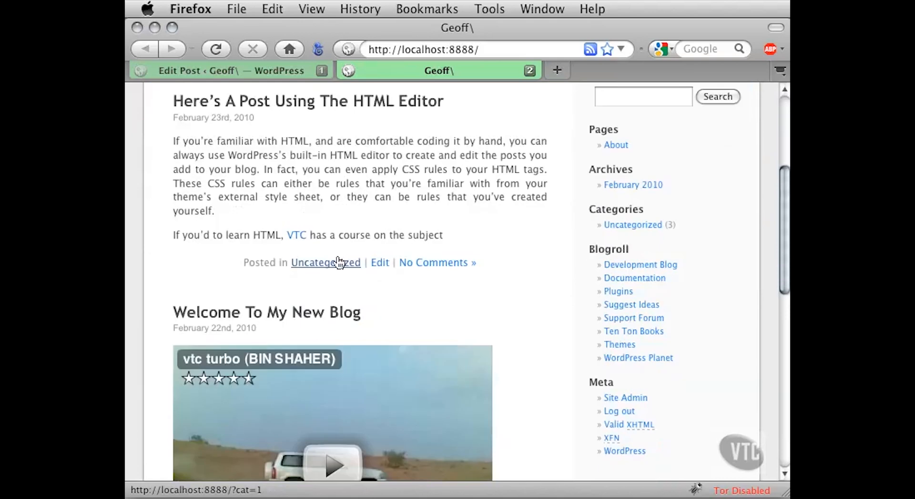
scroll(490, 267, down, 2)
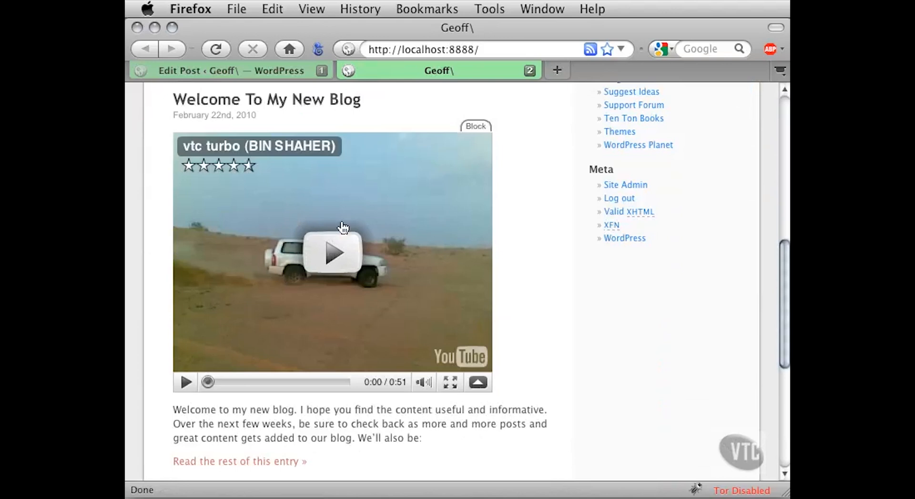
- Open the "Welcome To My New Blog" post's own page and examine the embedded video there
click(329, 101)
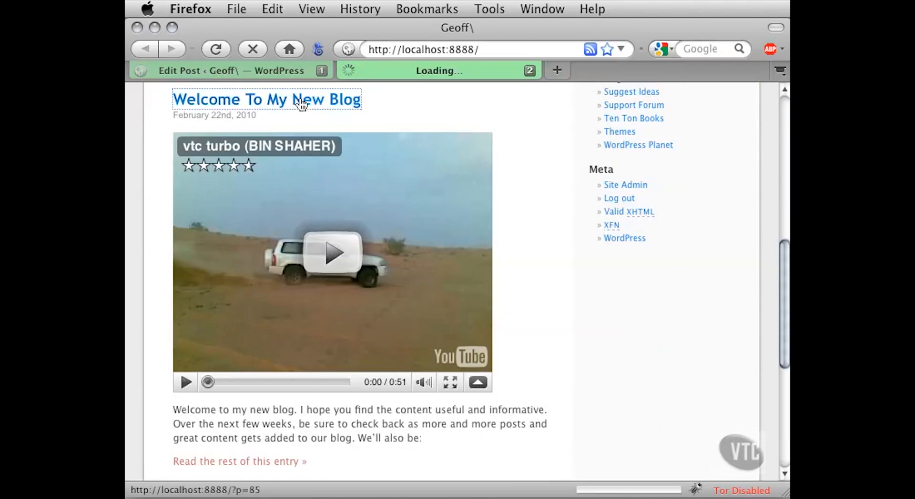
scroll(206, 309, down, 5)
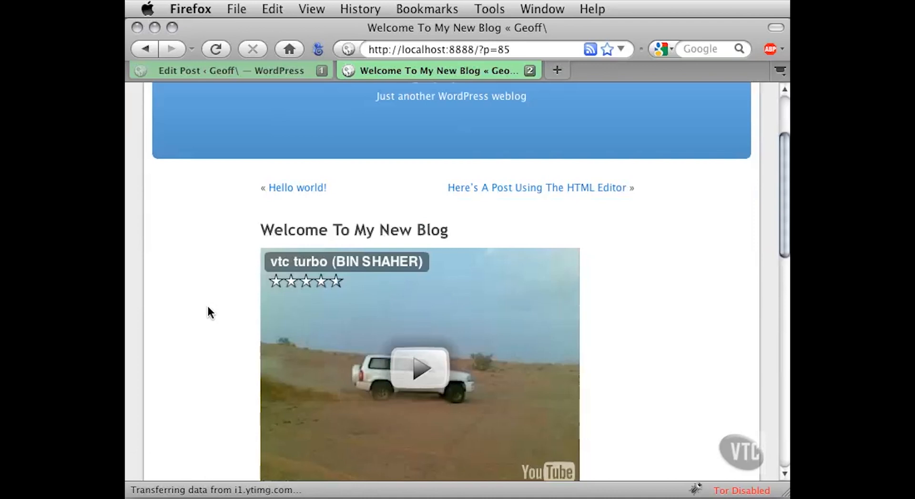
scroll(187, 310, down, 4)
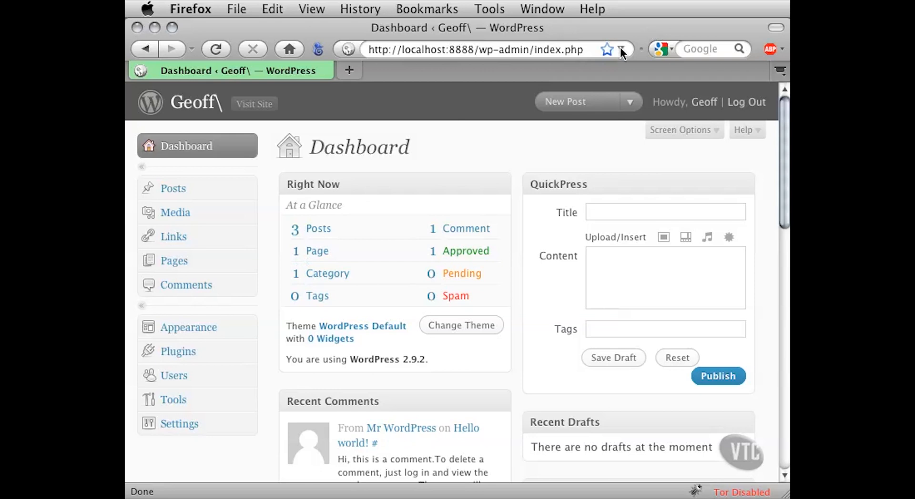
- Open the "Welcome To My New Blog" post for editing and remove the YouTube URL above its opening paragraph
click(248, 187)
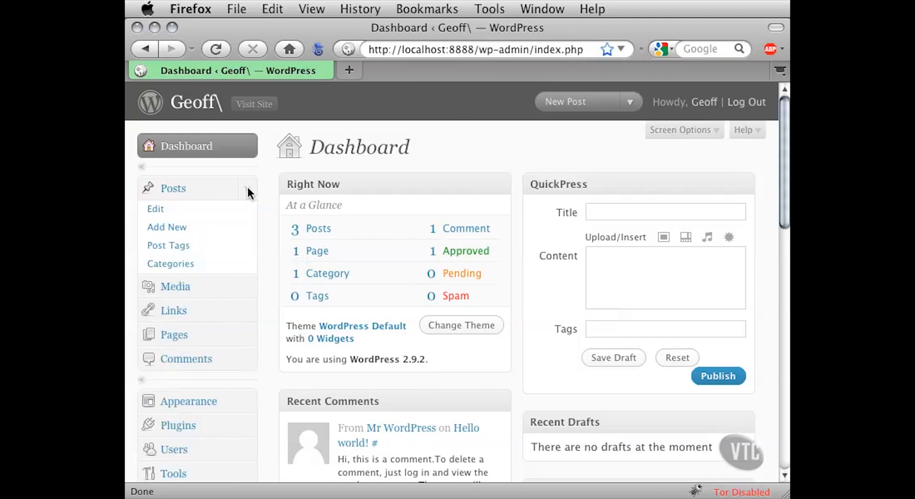
click(218, 210)
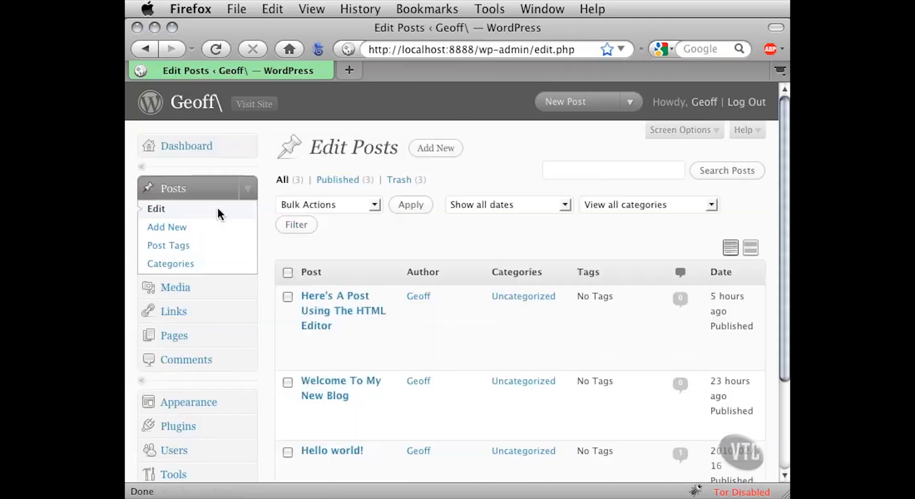
click(335, 389)
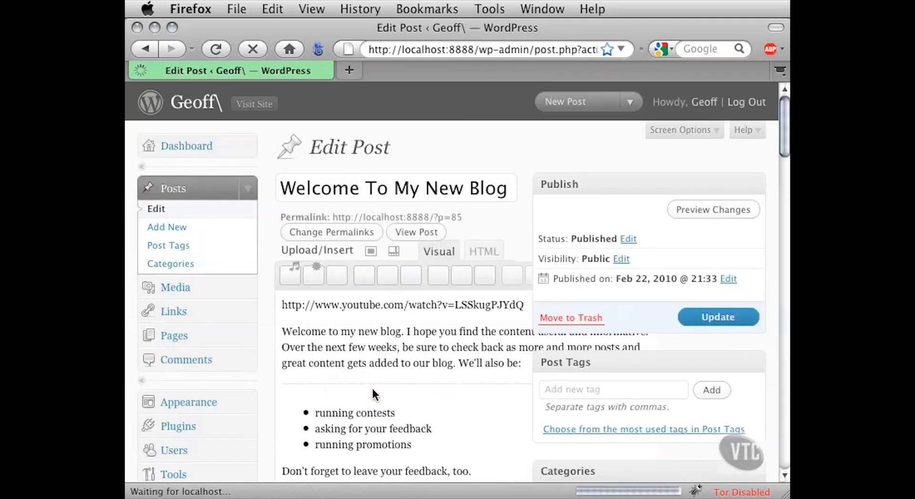
drag(785, 494, 914, 494)
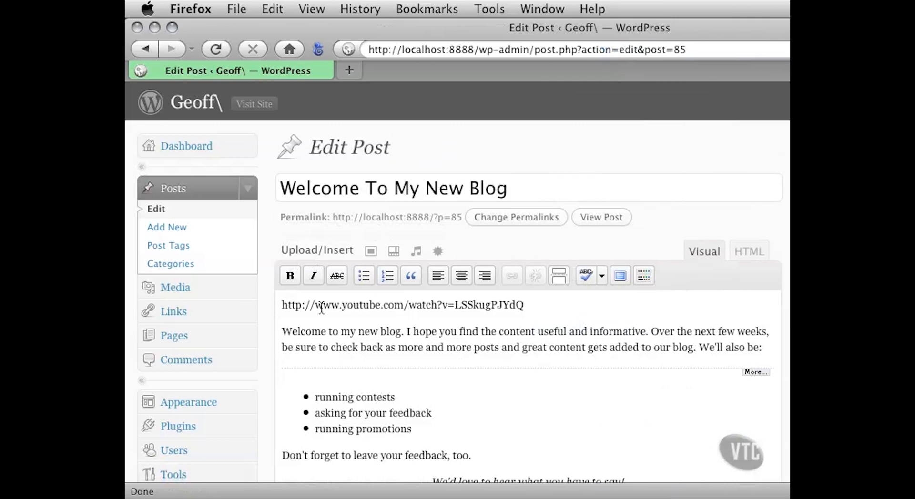
drag(533, 305, 280, 308)
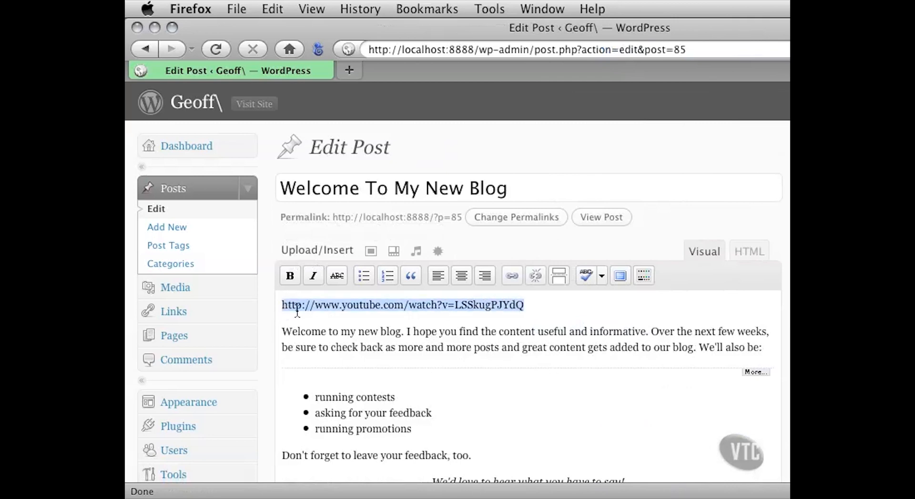
key(super+x)
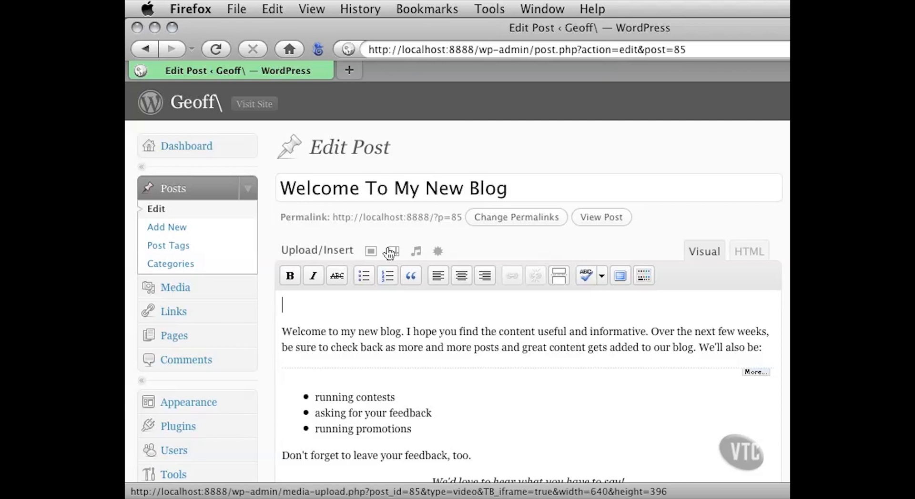
- Upload Jingle.mp3 from the computer's Project Files folder as an audio file for the post
click(414, 255)
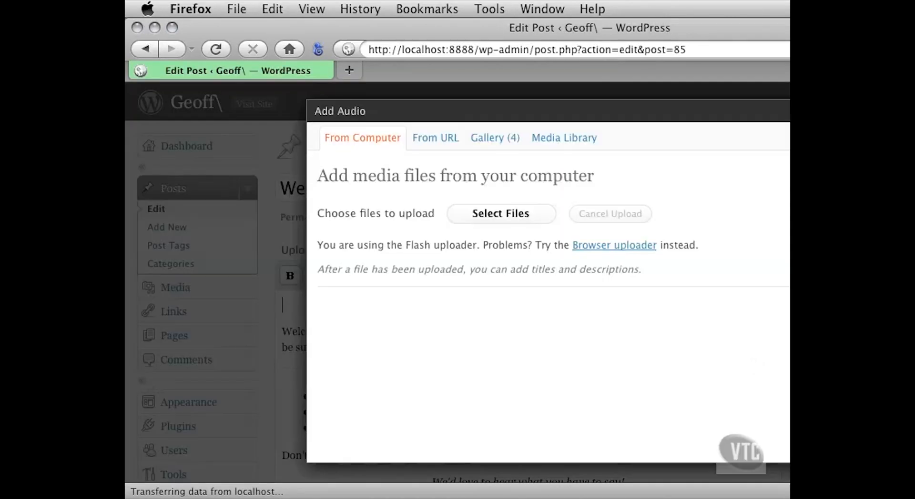
drag(914, 497, 786, 497)
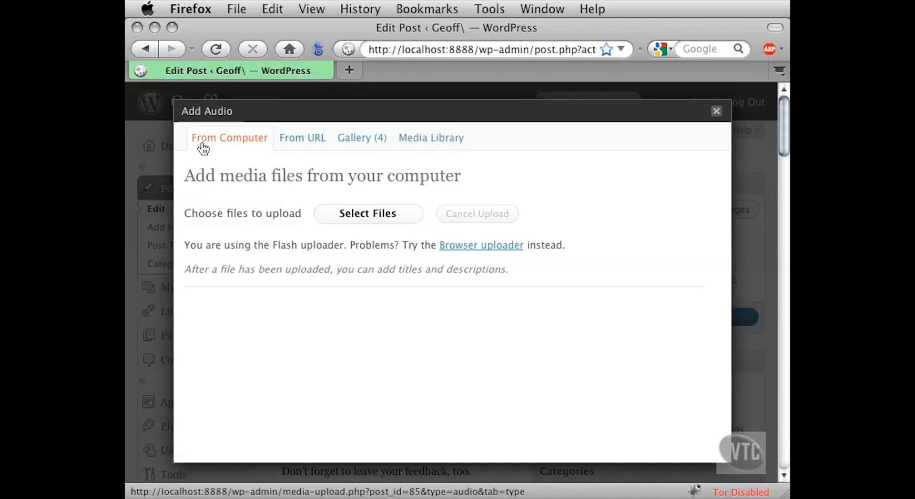
click(239, 145)
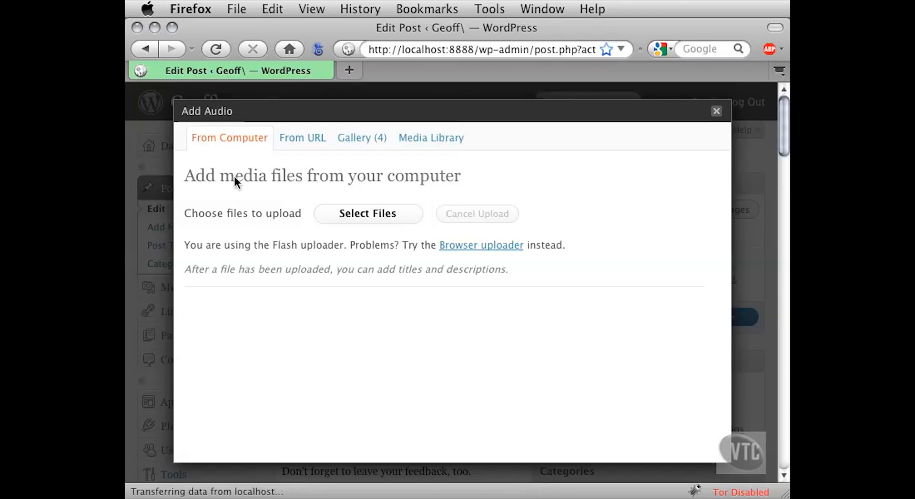
click(331, 213)
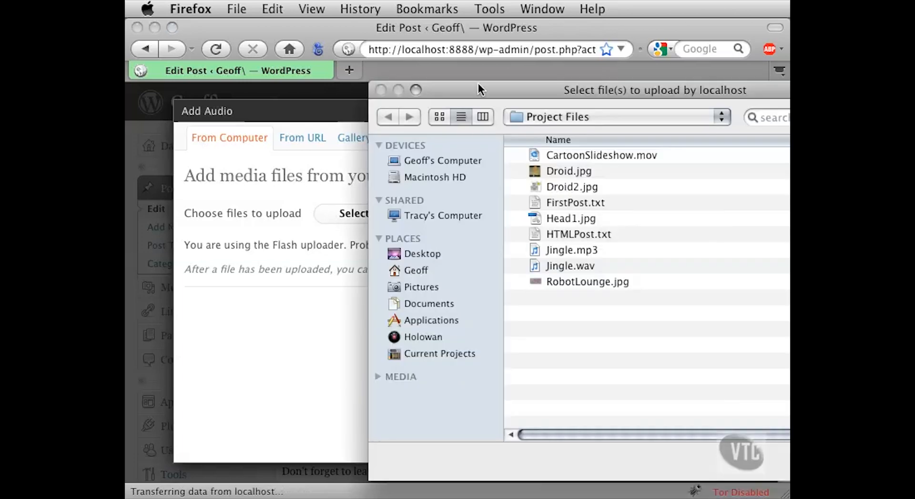
drag(478, 84, 281, 39)
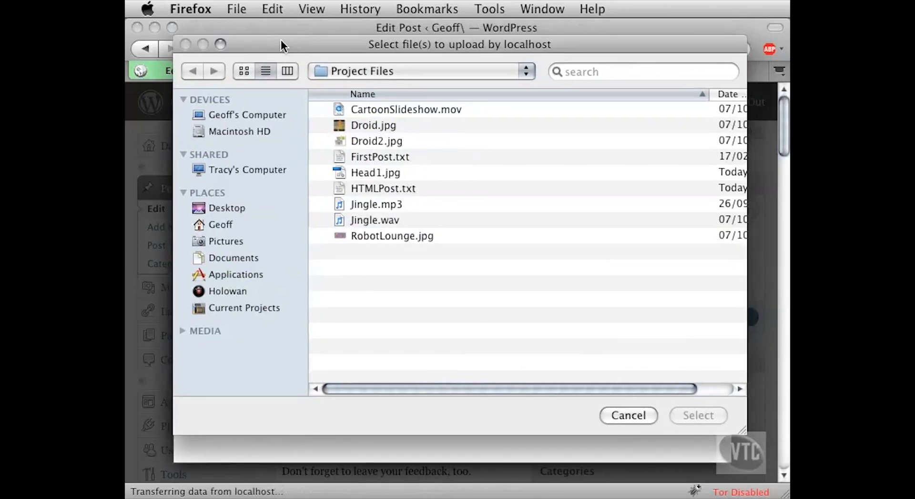
click(361, 204)
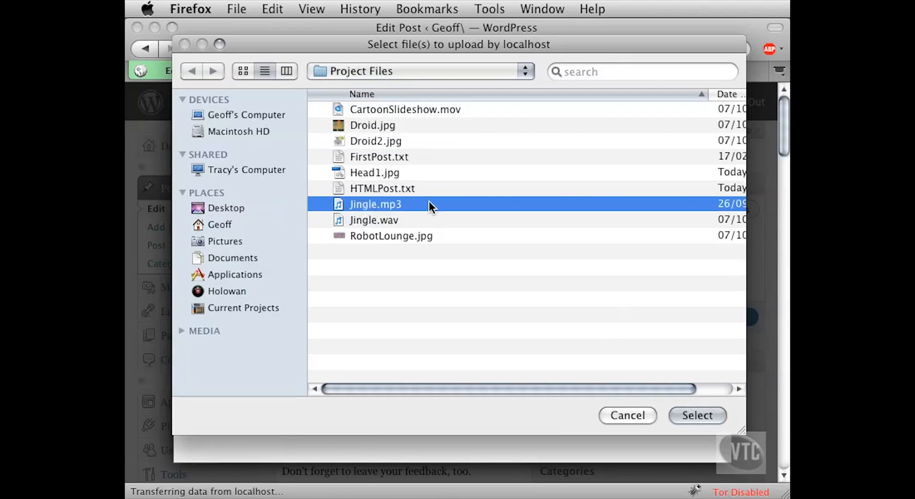
click(364, 221)
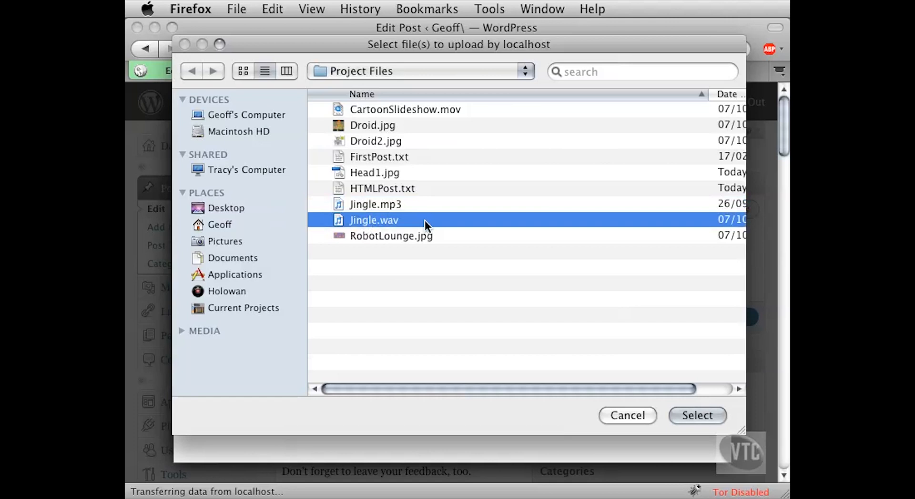
click(360, 202)
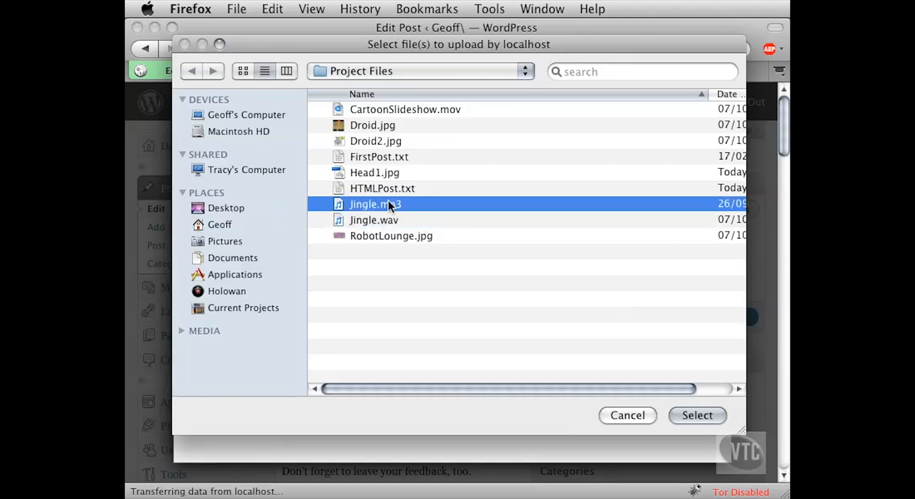
click(682, 415)
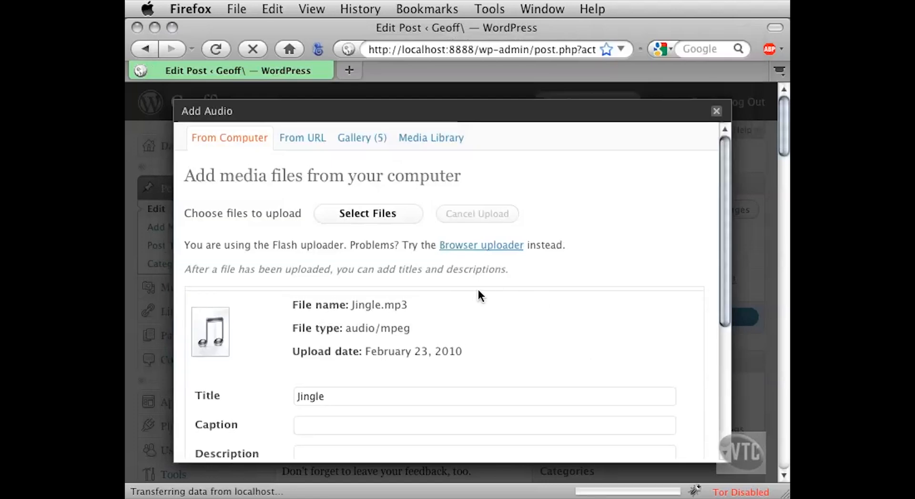
- Insert the uploaded Jingle audio into the post, keeping its title and the link URL to Jingle.mp3
drag(721, 193, 711, 293)
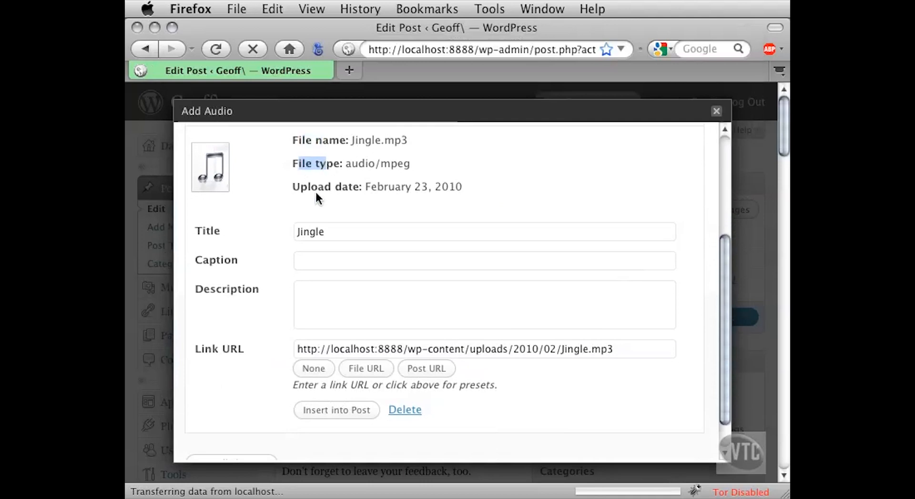
click(328, 232)
double_click(319, 233)
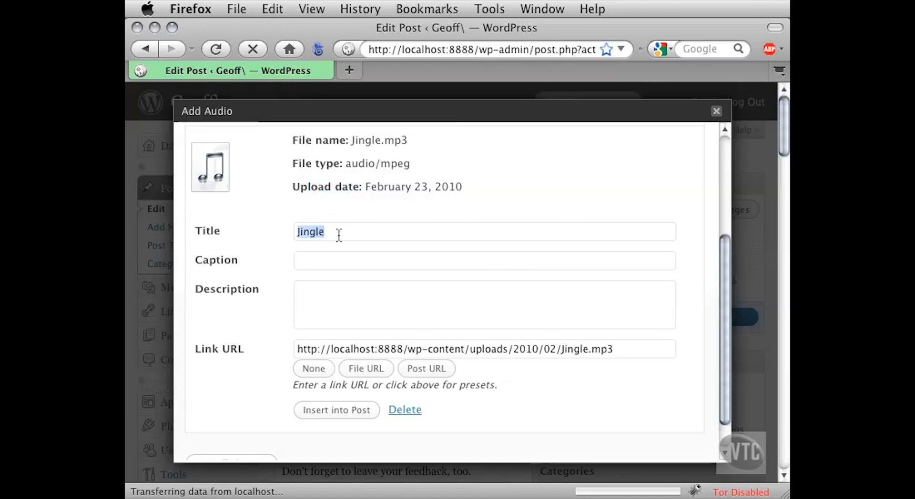
click(300, 260)
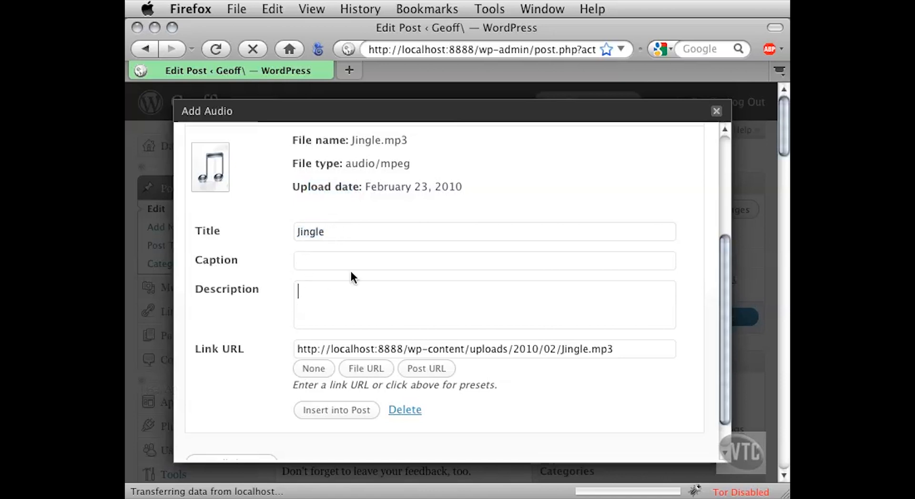
scroll(308, 328, down, 2)
click(306, 315)
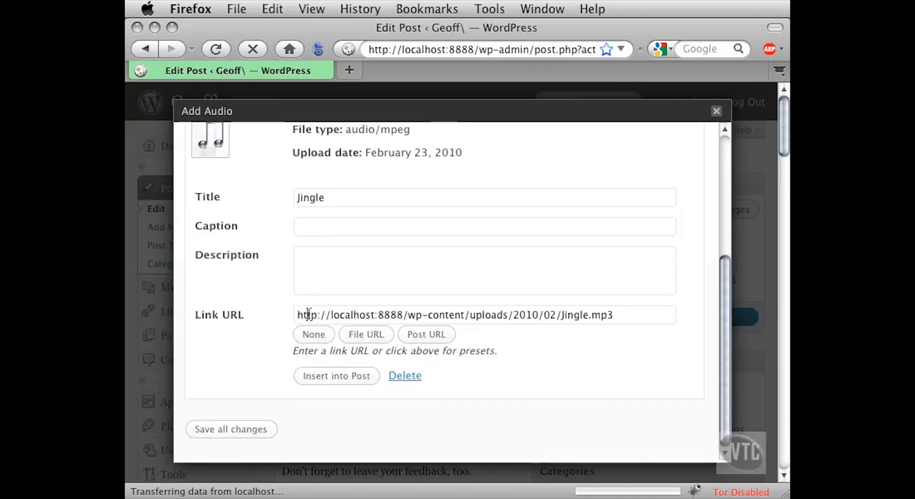
drag(618, 316, 291, 323)
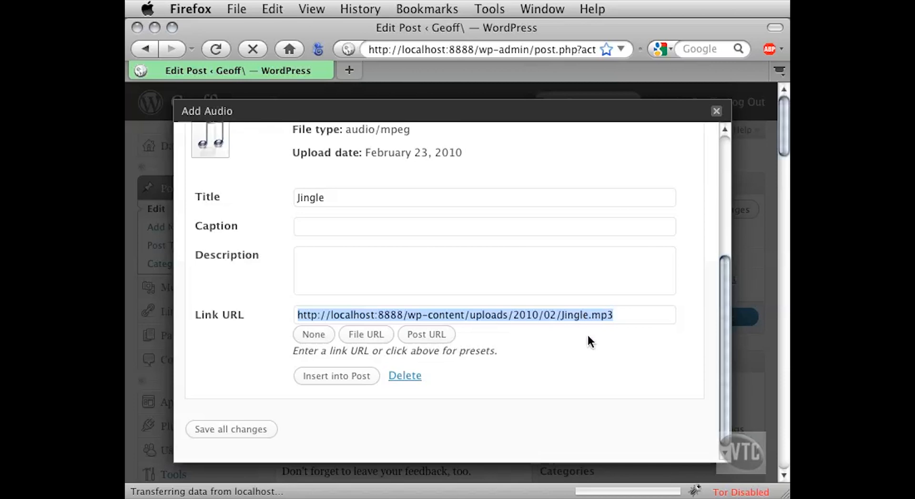
click(349, 379)
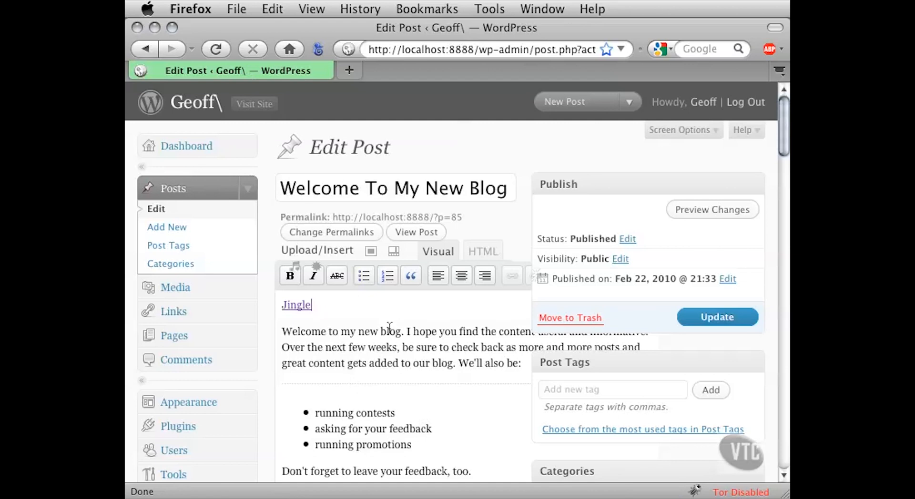
- Update the published post with the Jingle link above the opening paragraph
drag(322, 304, 274, 303)
click(316, 305)
click(691, 320)
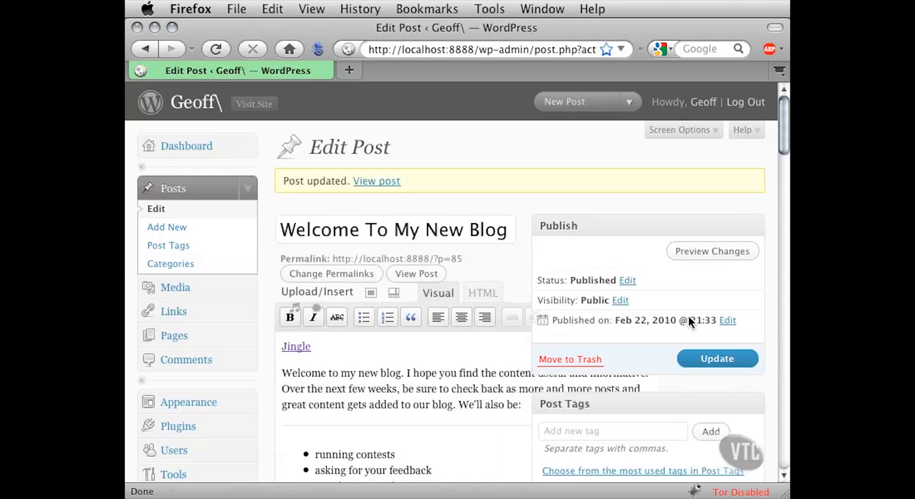
- Preview the post, test the Jingle link's audio playback, pause it and return to the post page
click(709, 257)
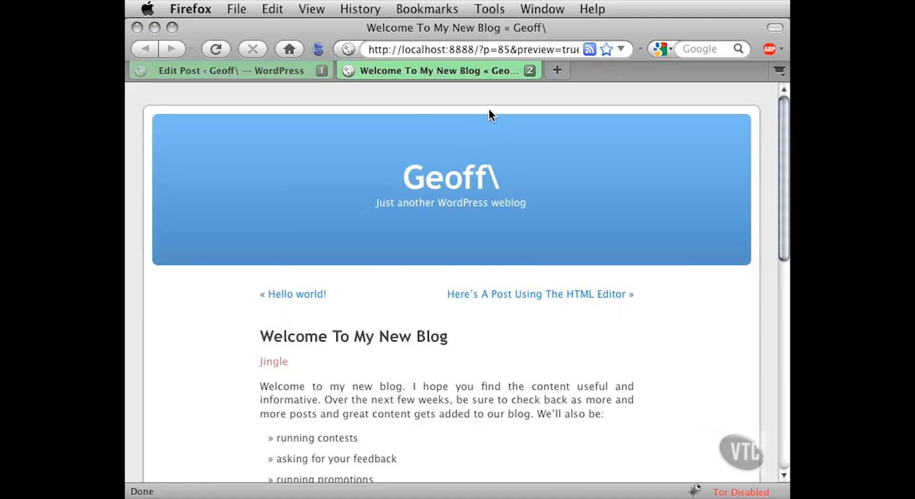
scroll(614, 192, down, 5)
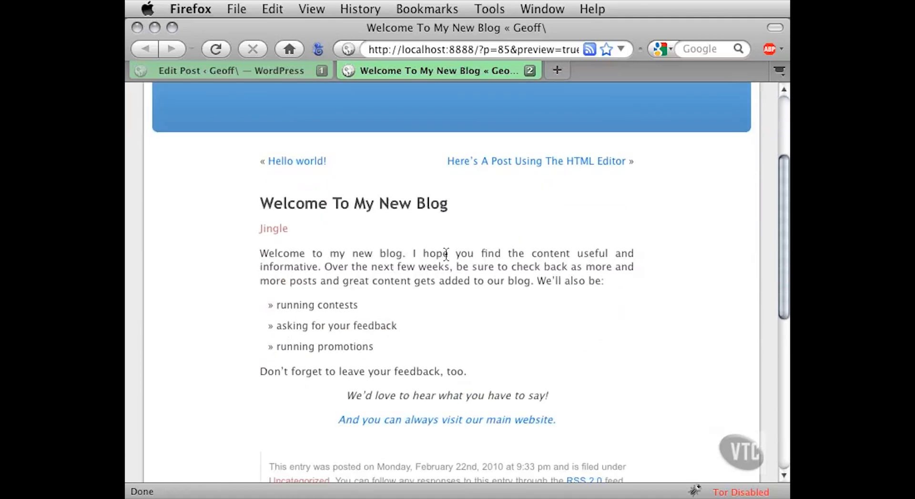
click(281, 231)
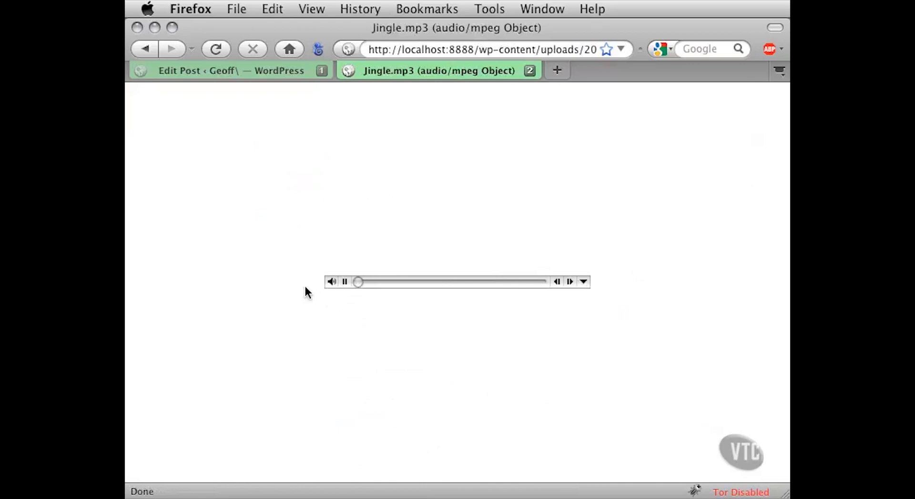
click(345, 284)
click(145, 50)
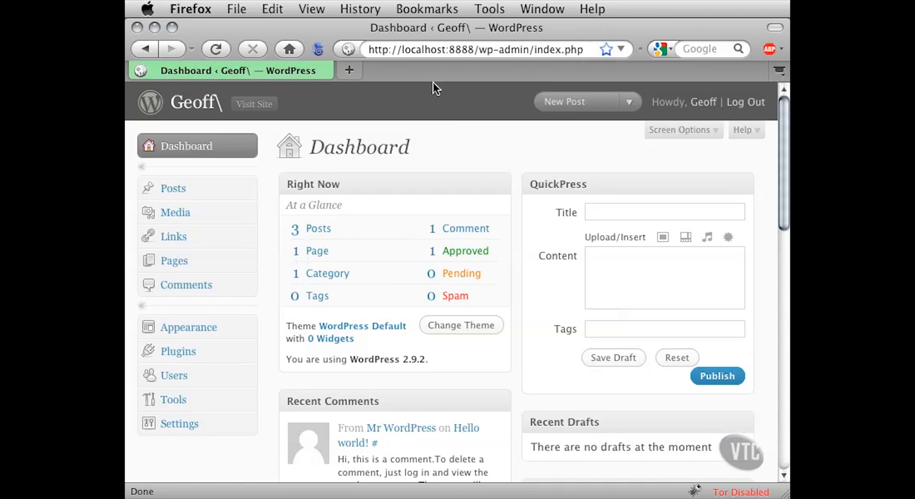
- Reopen the "Welcome To My New Blog" post from the dashboard and delete the Jingle link above its opening paragraph
click(248, 189)
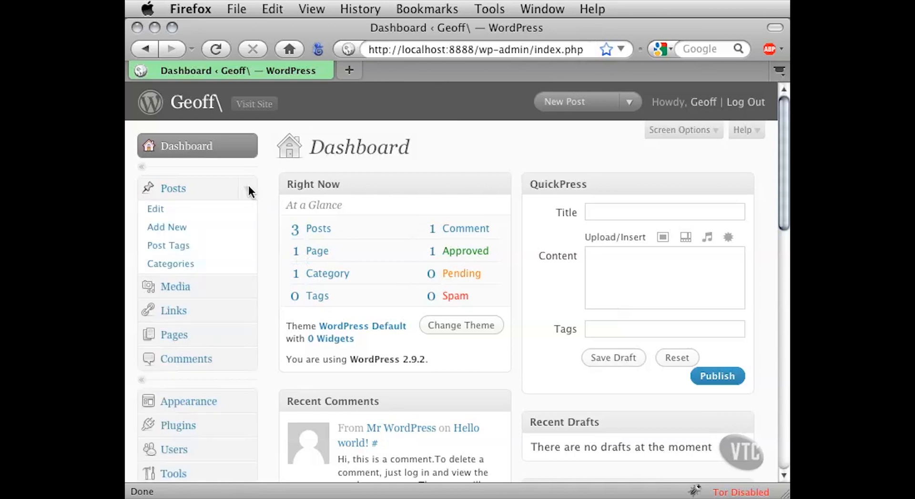
click(178, 212)
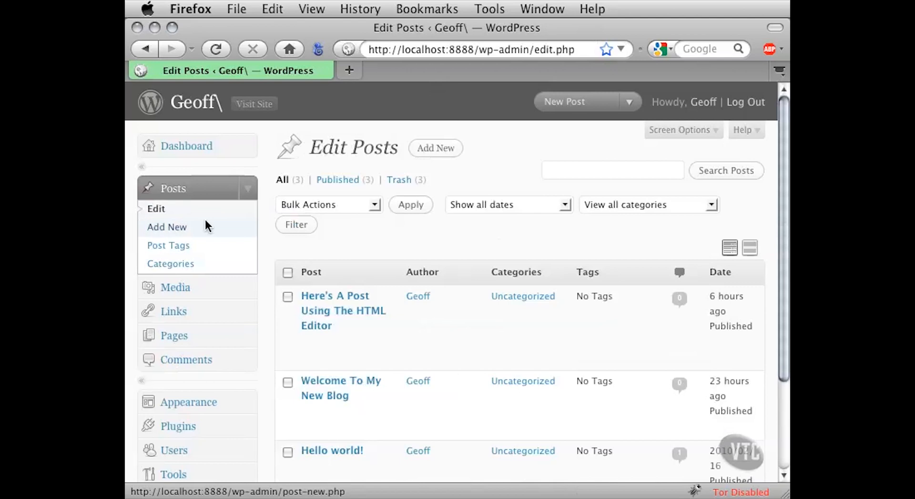
click(322, 381)
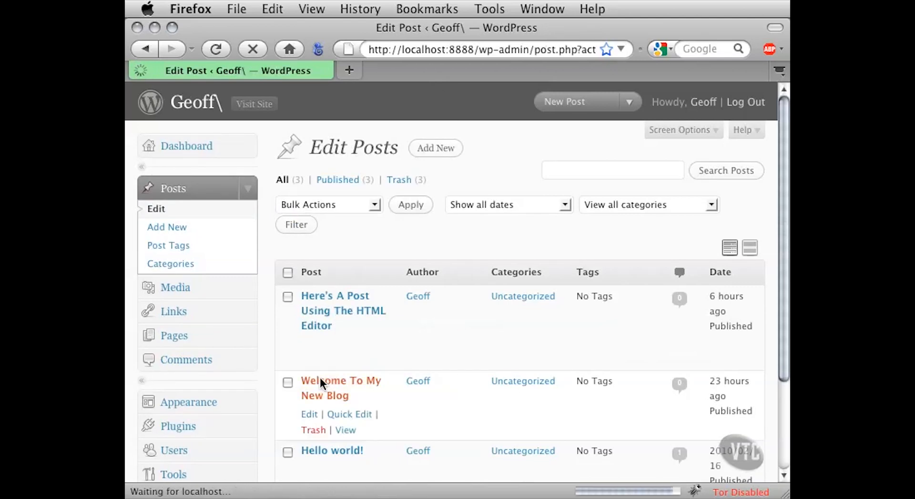
drag(772, 488, 914, 486)
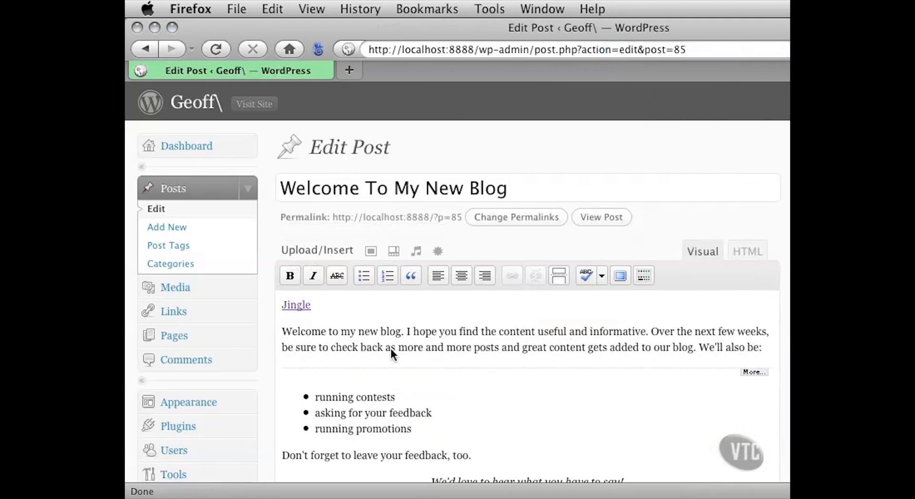
drag(322, 305, 281, 305)
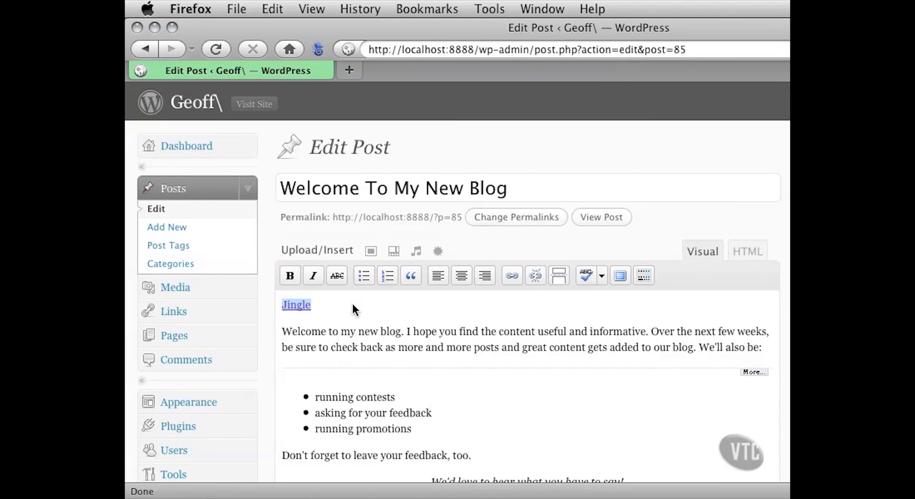
key(BackSpace)
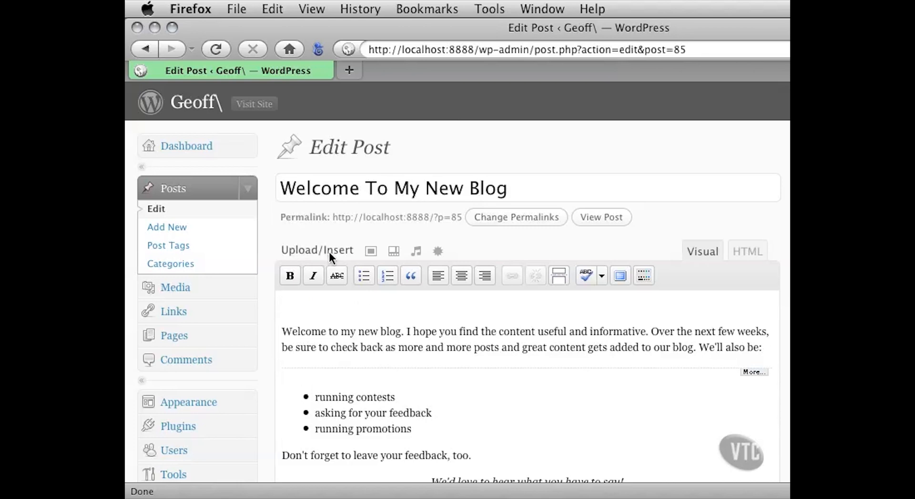
- Upload Chapter3.pdf from the Project Files folder as new media for the "Welcome To My New Blog" post
click(437, 257)
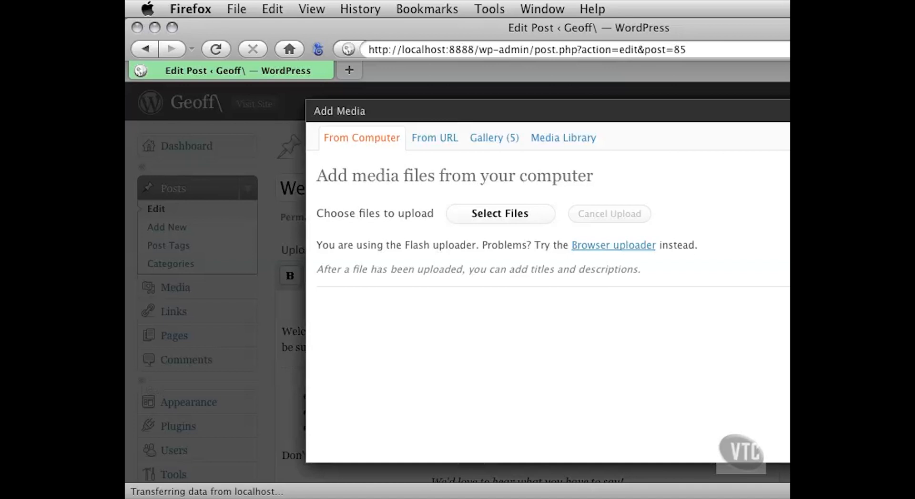
drag(914, 495, 799, 494)
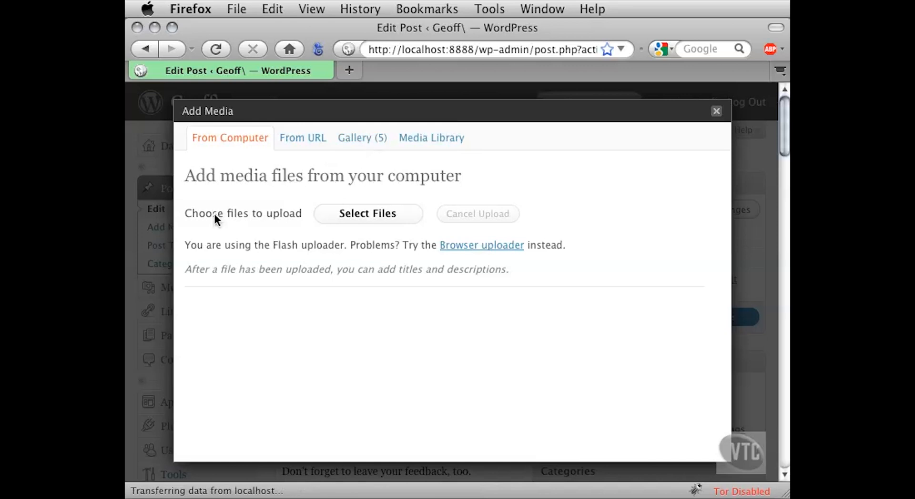
drag(264, 248, 355, 247)
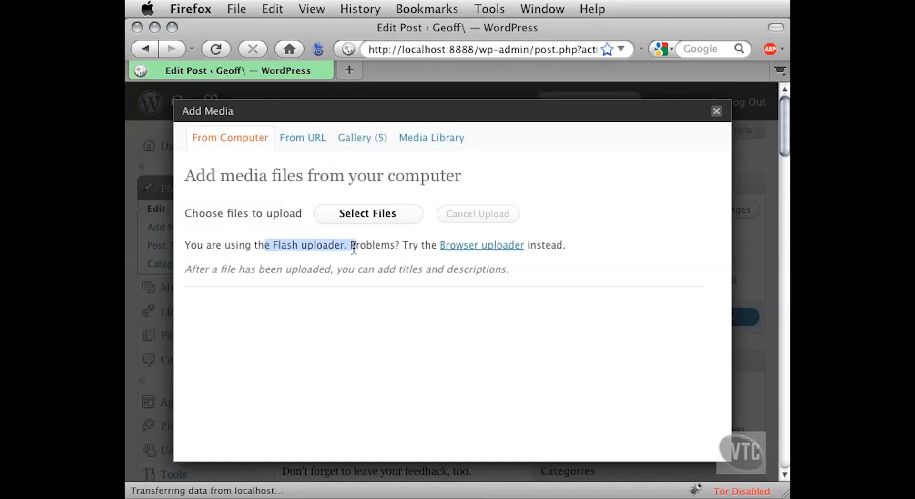
click(290, 248)
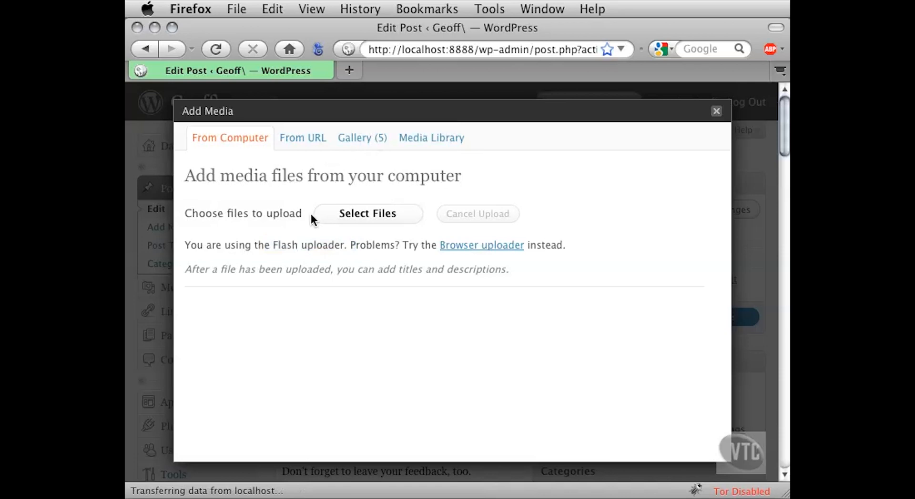
click(354, 217)
drag(504, 84, 313, 43)
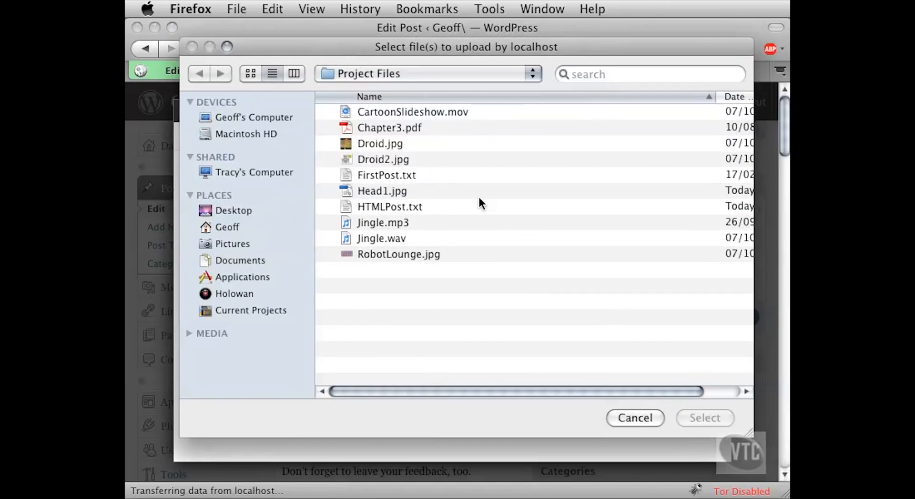
click(449, 128)
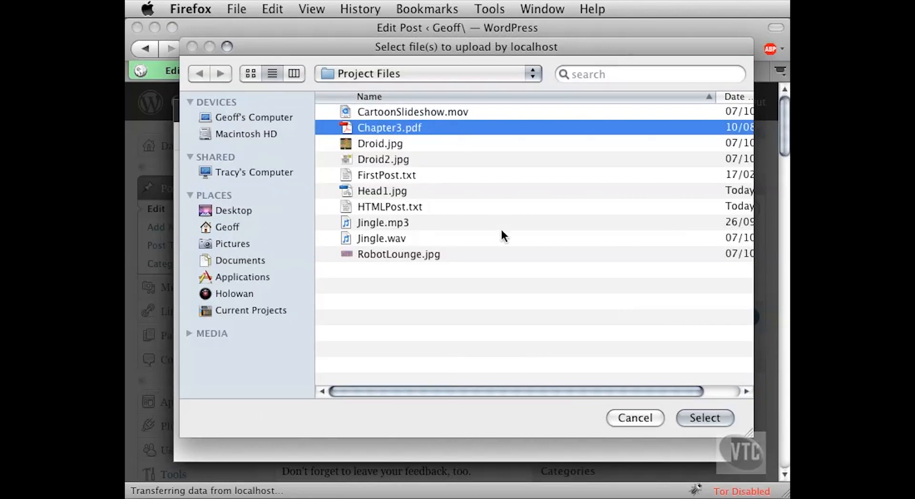
click(689, 418)
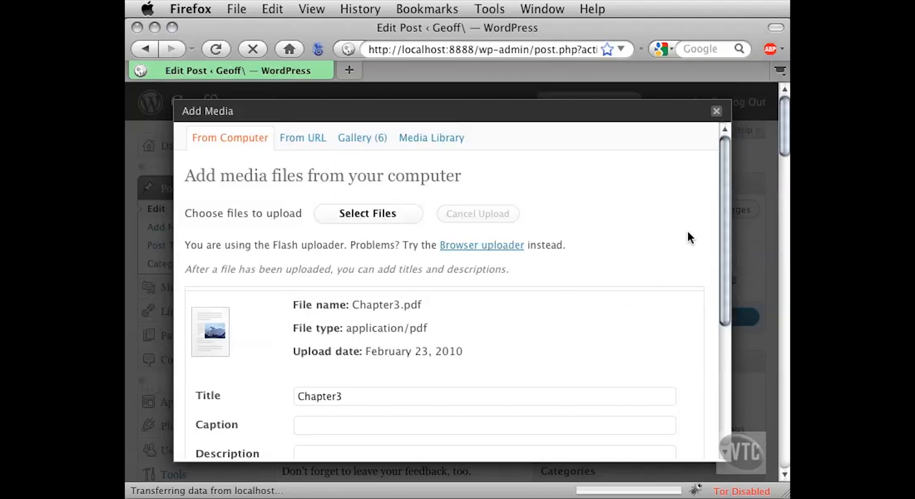
- Insert the uploaded Chapter3 PDF into the post, keeping its title and the link URL to Chapter3.pdf
drag(720, 203, 715, 291)
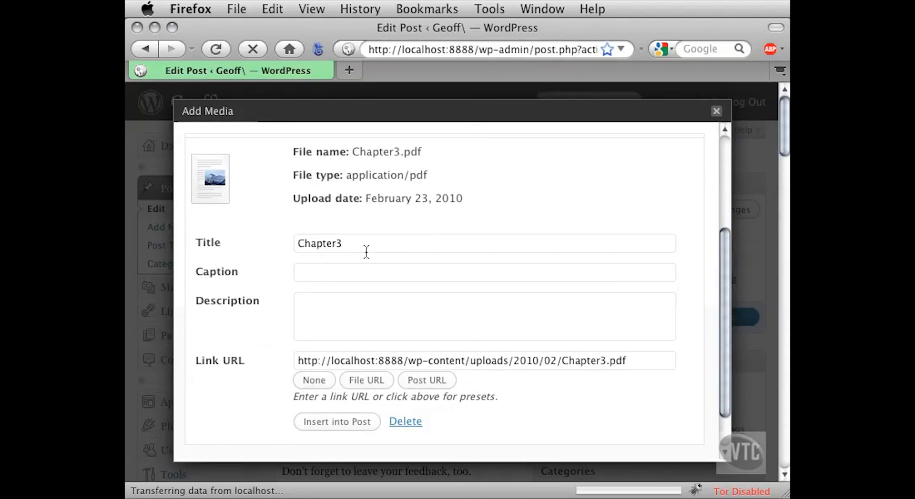
drag(347, 243, 293, 248)
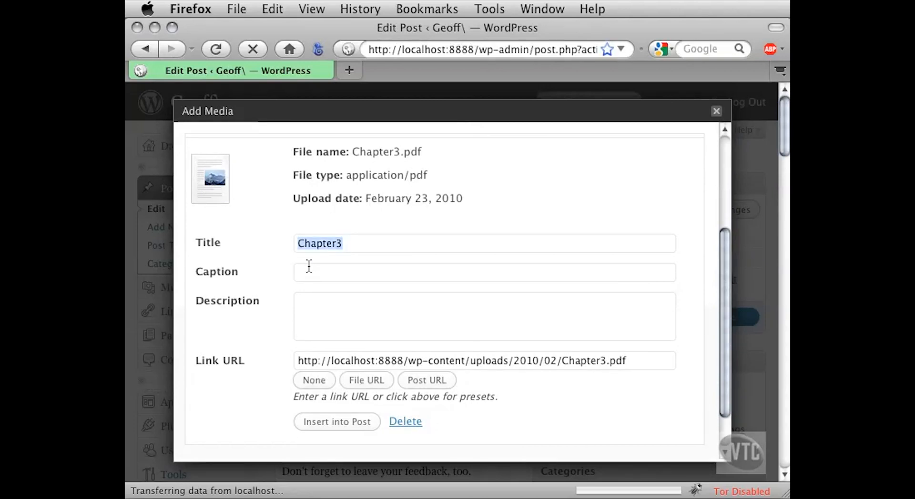
click(352, 242)
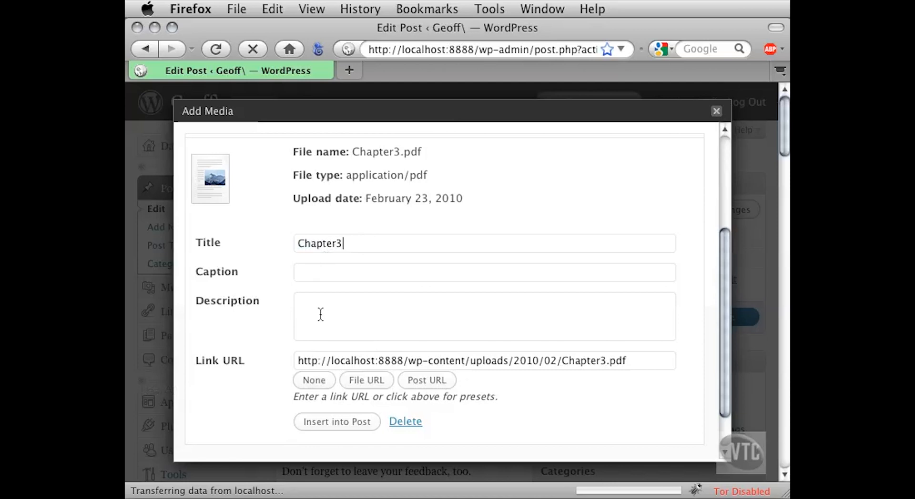
scroll(277, 336, down, 1)
scroll(278, 336, down, 2)
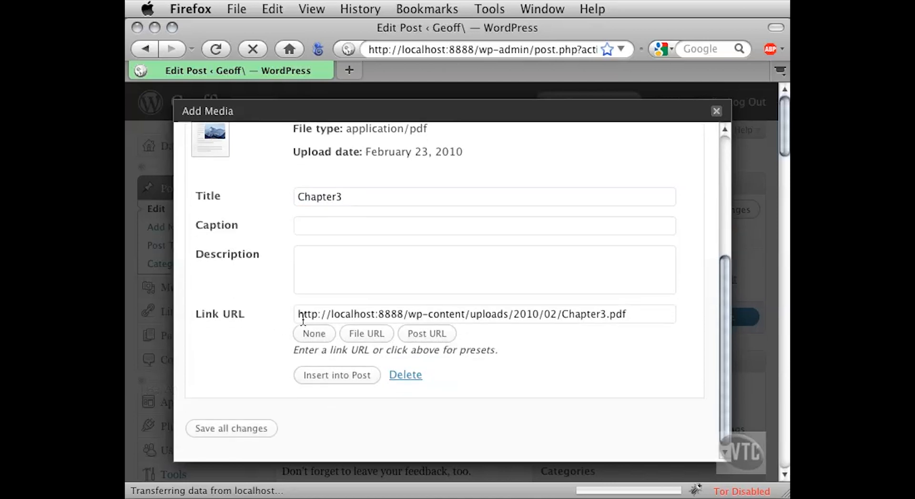
drag(302, 315, 645, 316)
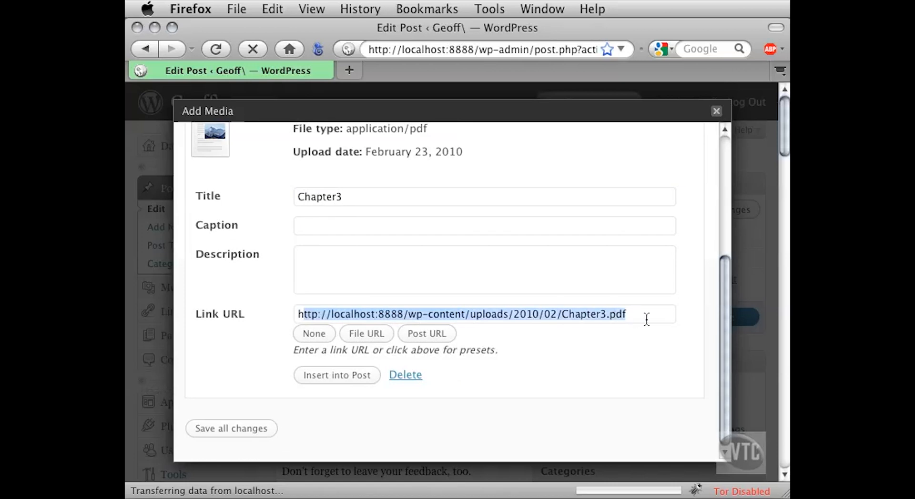
click(638, 319)
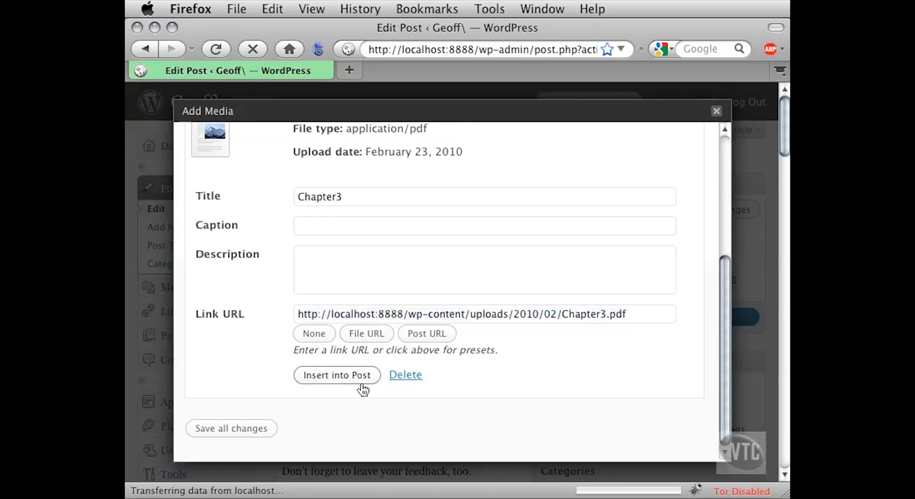
click(318, 381)
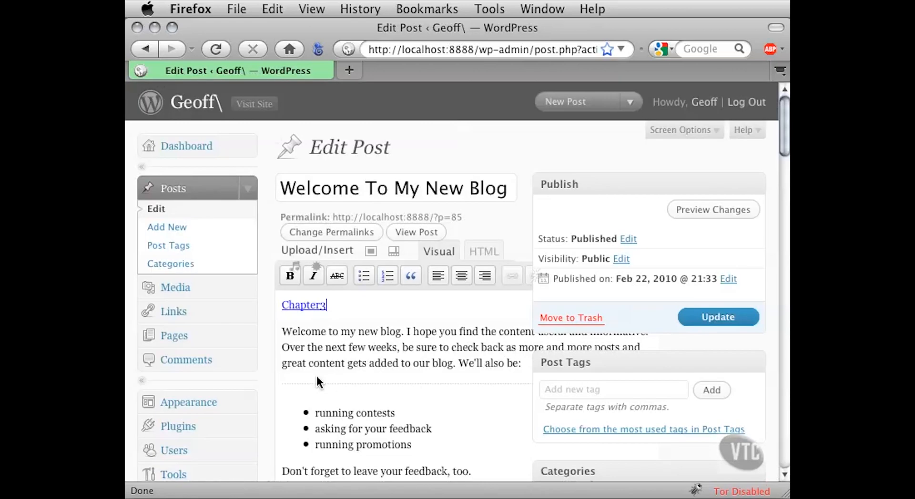
- Update the published post with the Chapter3 link above the opening paragraph and preview it on the site
click(321, 305)
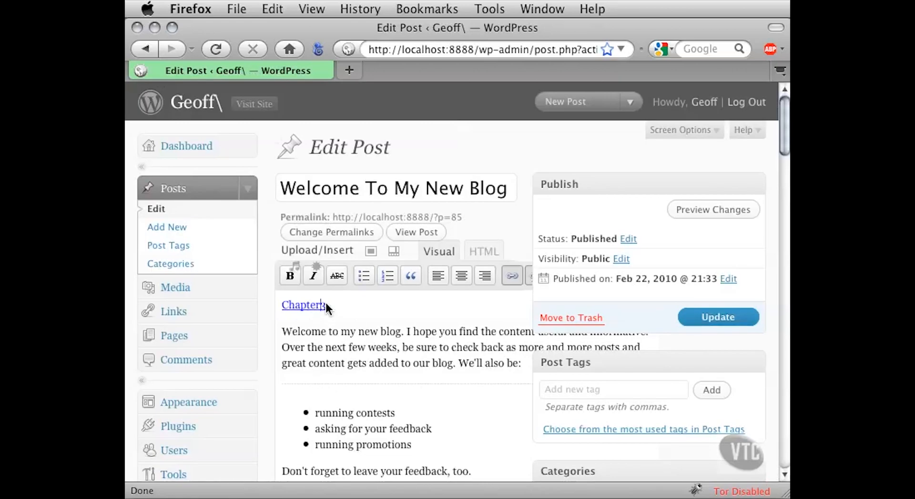
click(702, 319)
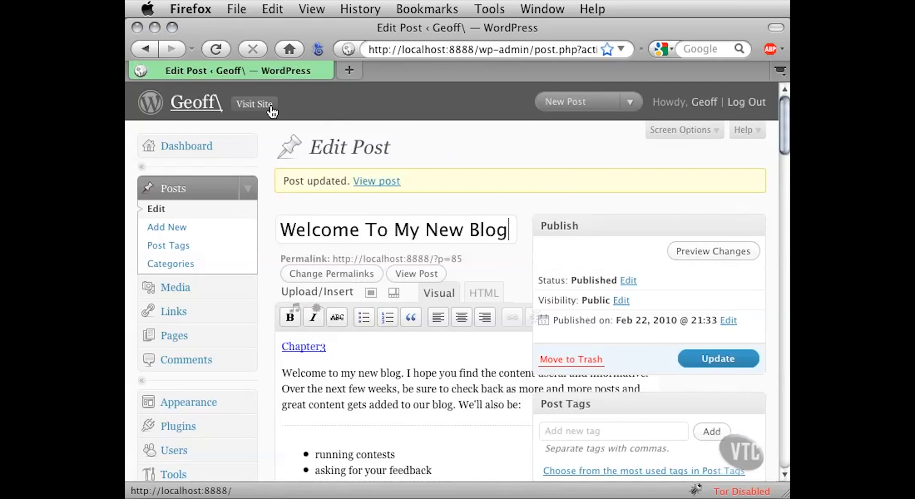
click(688, 251)
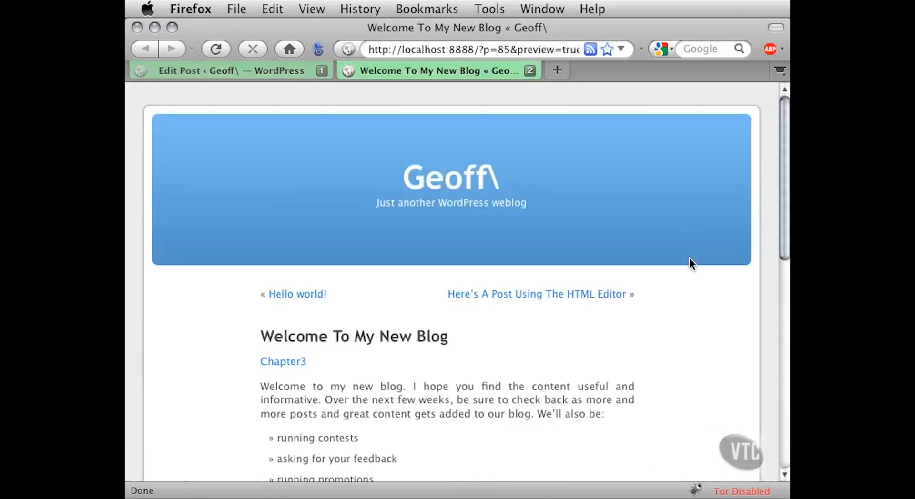
scroll(498, 331, down, 3)
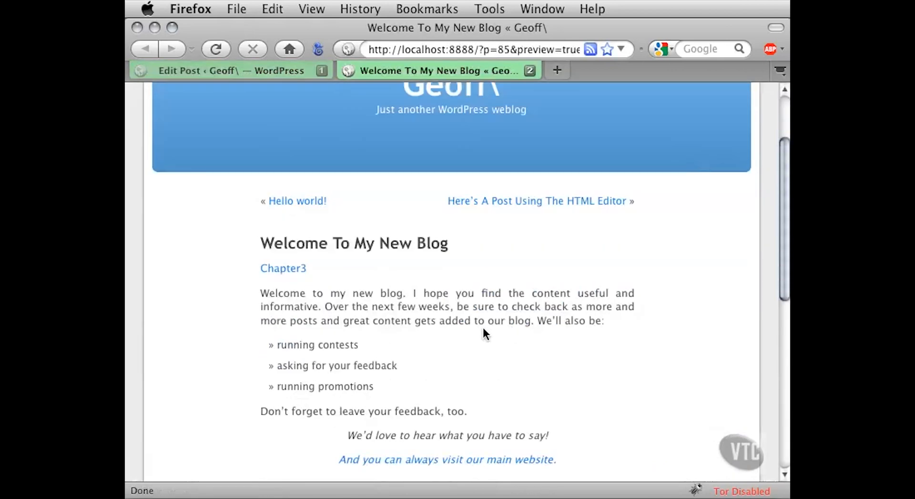
- Follow the Chapter3 link in the previewed post and open the PDF with Adobe Acrobat Pro
click(291, 269)
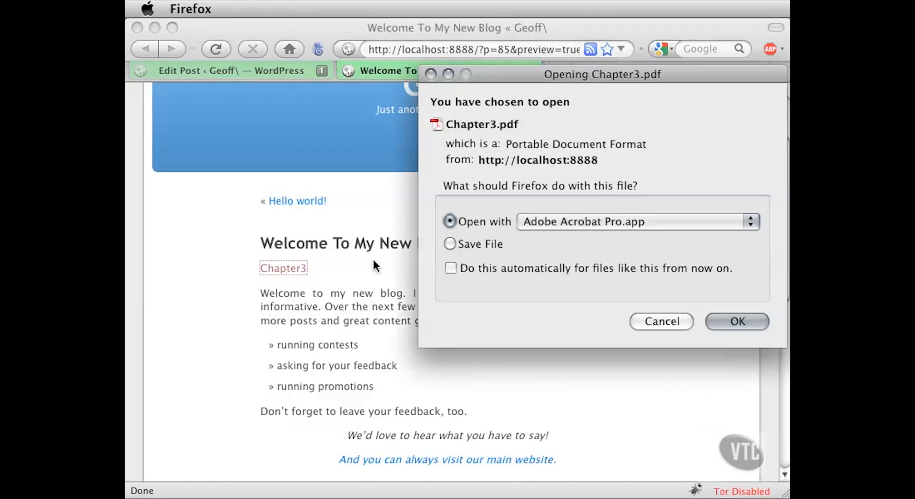
drag(508, 77, 350, 108)
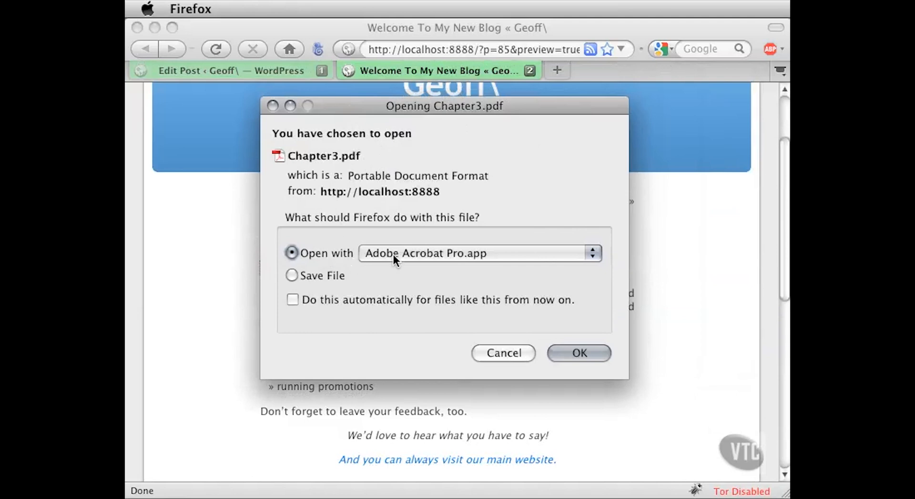
click(562, 353)
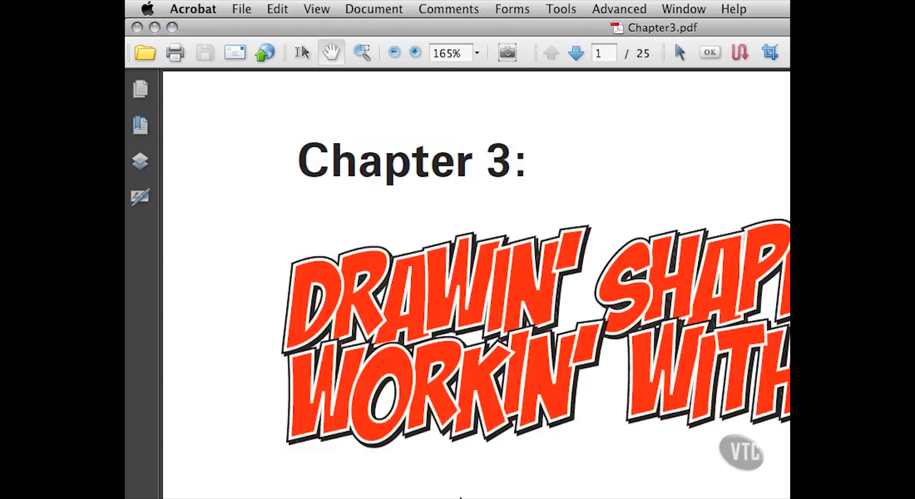
- Fit the Chapter3.pdf page to the Acrobat window, look through the first pages and return to the post preview
drag(914, 498, 784, 497)
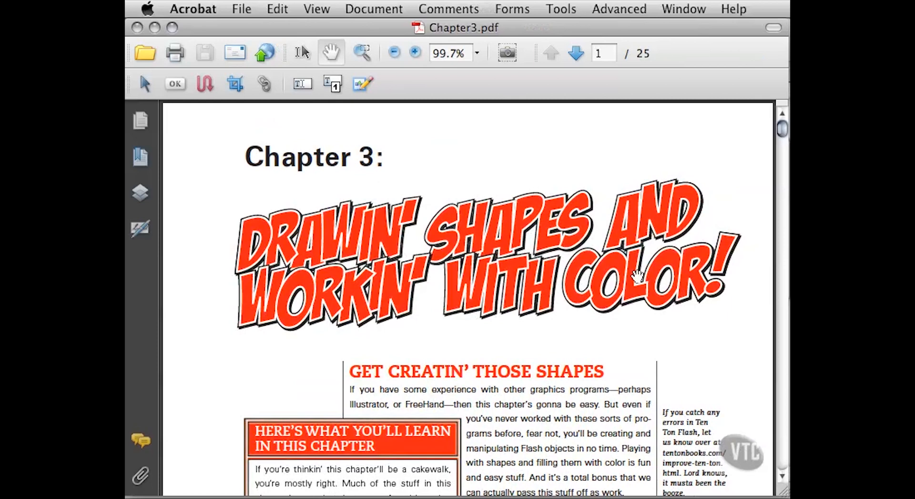
key(super+0)
scroll(637, 277, down, 5)
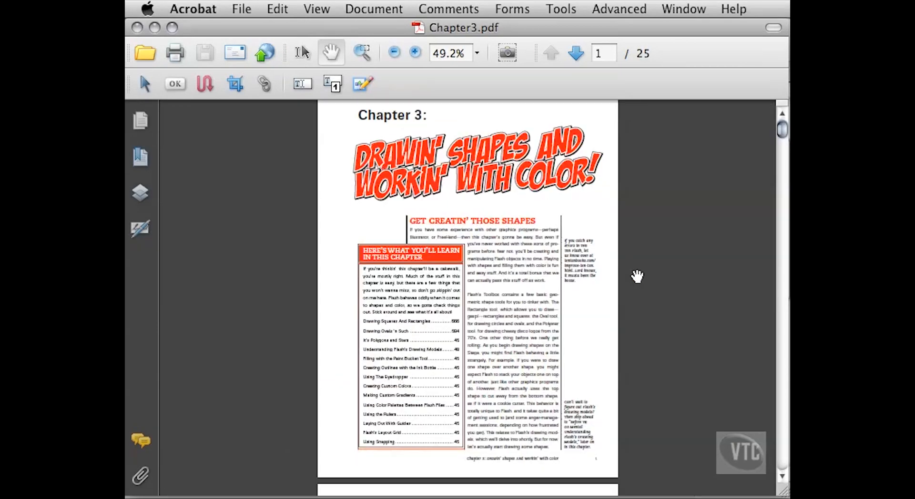
scroll(562, 206, down, 8)
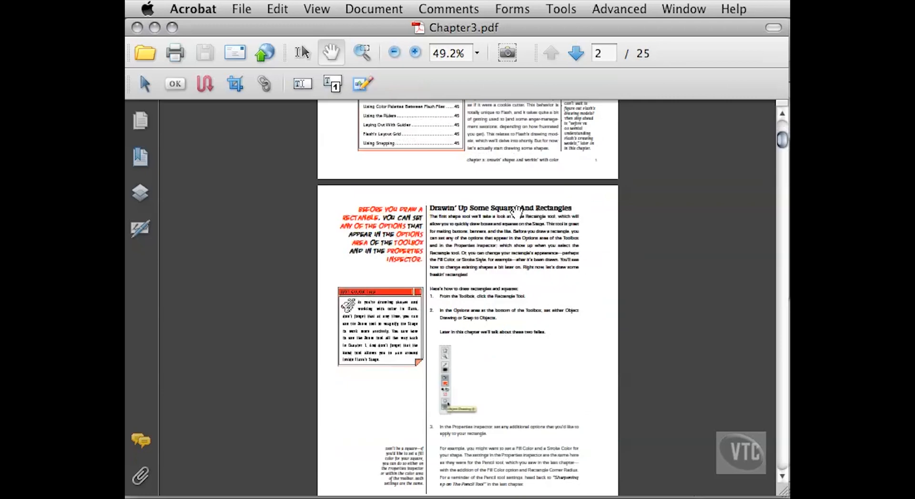
scroll(491, 230, up, 4)
scroll(490, 230, up, 9)
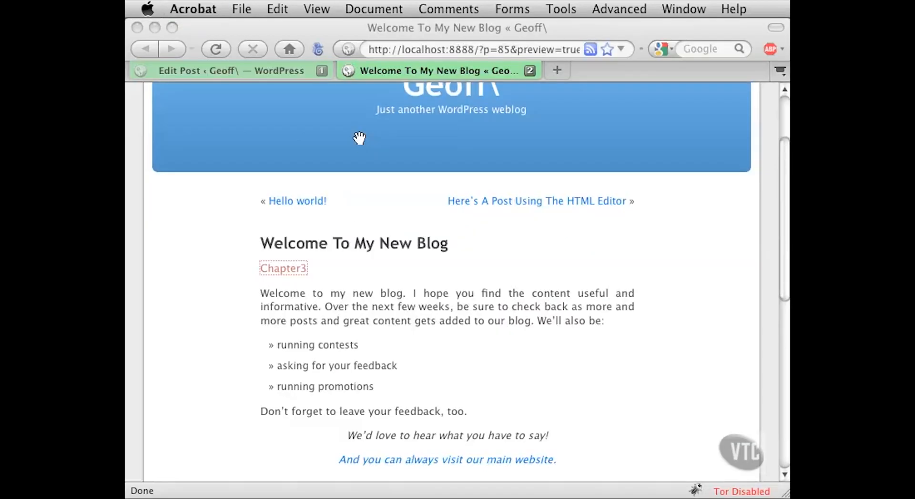
- Open the Media Library from the WordPress dashboard
click(166, 200)
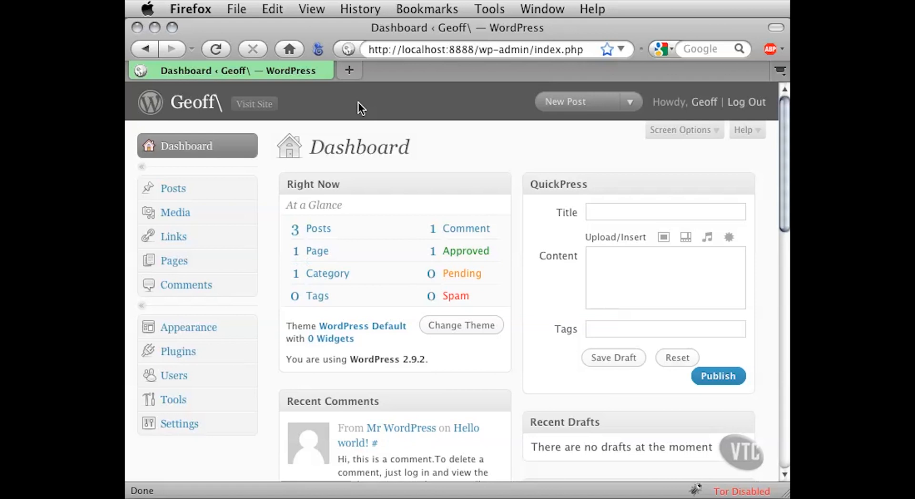
click(248, 212)
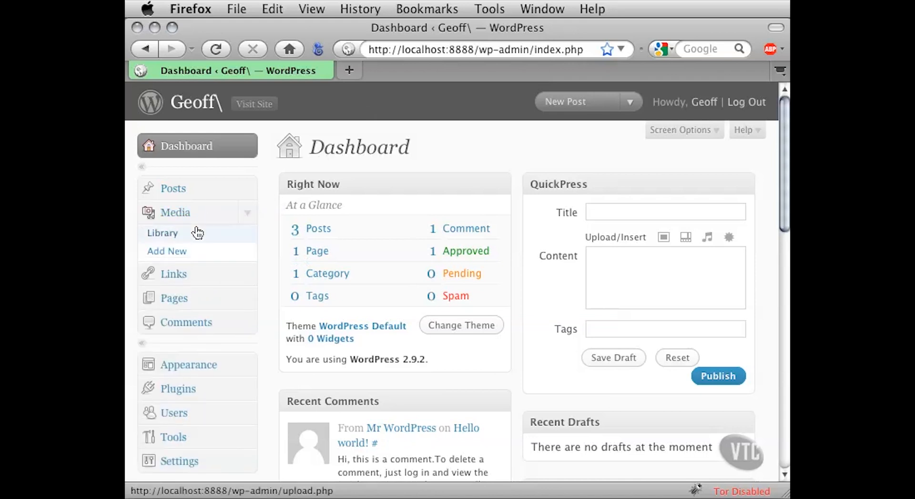
click(162, 235)
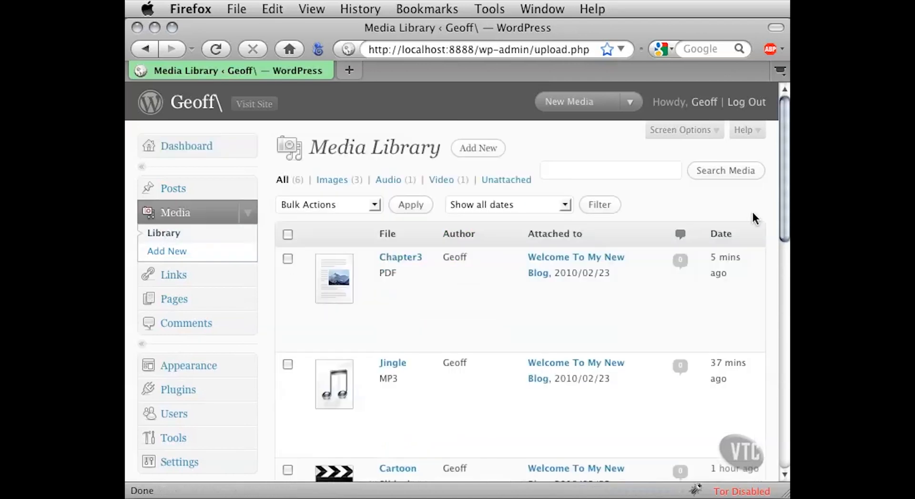
- Review the uploaded files in the Media Library, including their attached posts, Edit, Delete Permanently and View options, and type filters
mouse_move(783, 177)
mouse_down()
mouse_move(786, 251)
mouse_move(772, 357)
mouse_move(773, 346)
mouse_up()
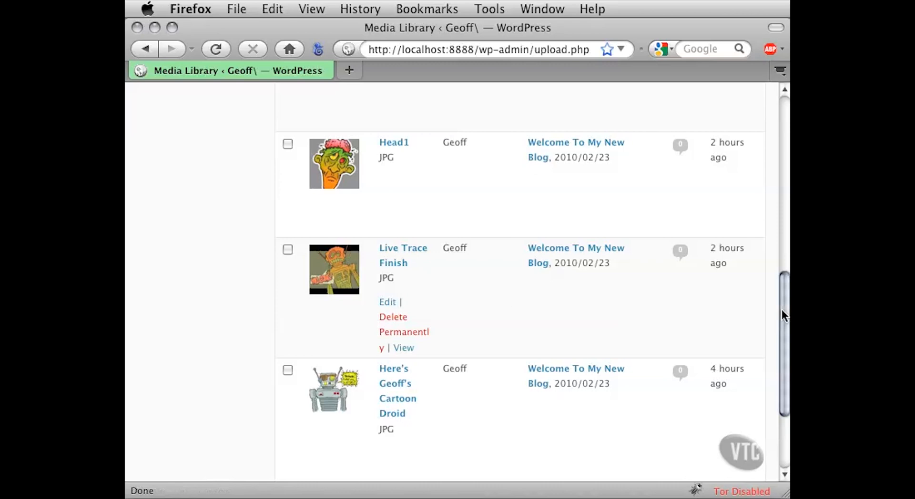
drag(782, 310, 779, 224)
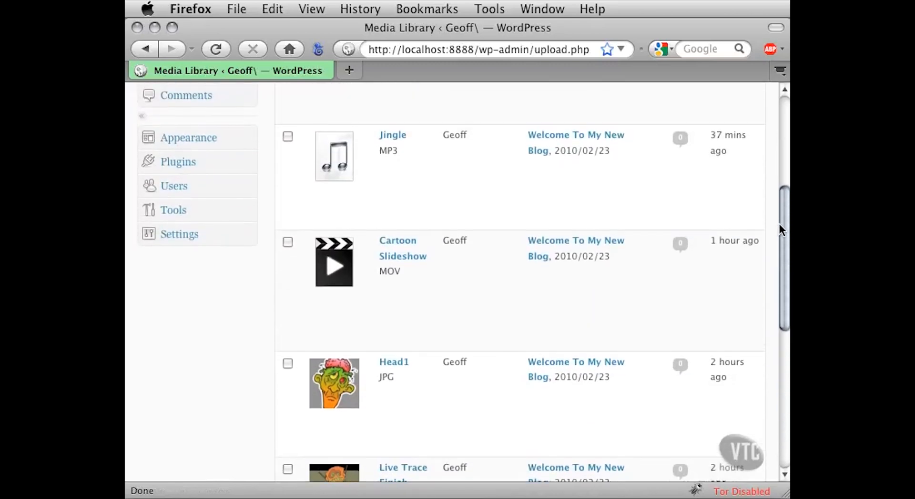
drag(779, 225, 781, 200)
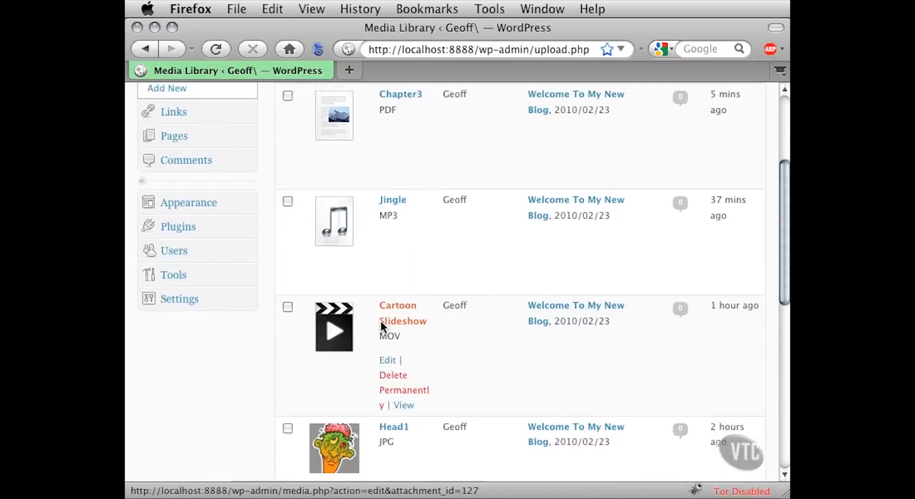
drag(787, 270, 784, 227)
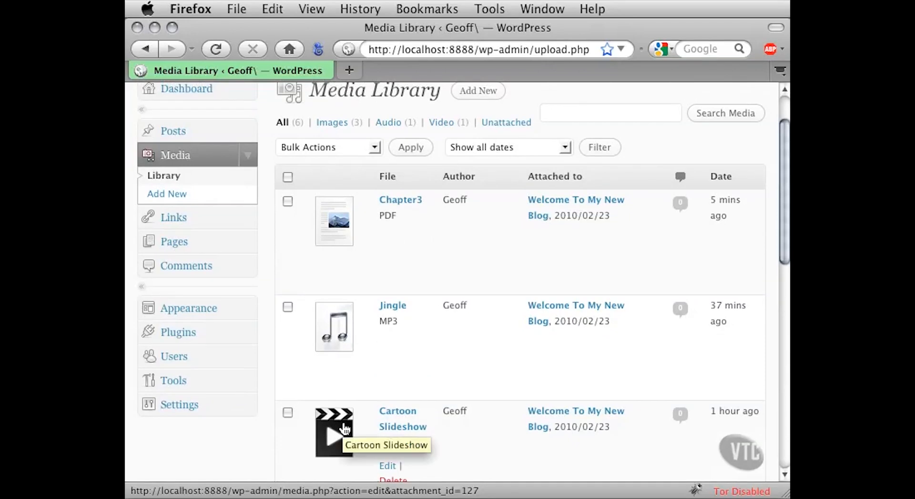
scroll(438, 374, up, 2)
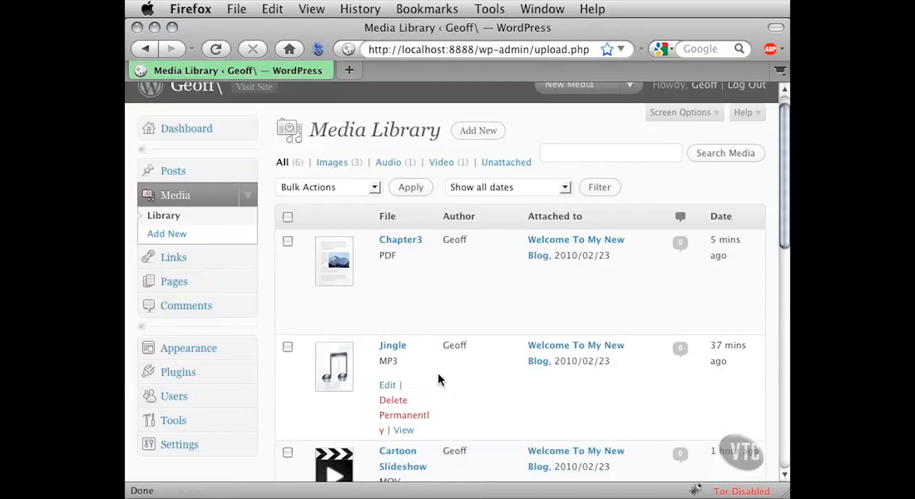
mouse_move(393, 301)
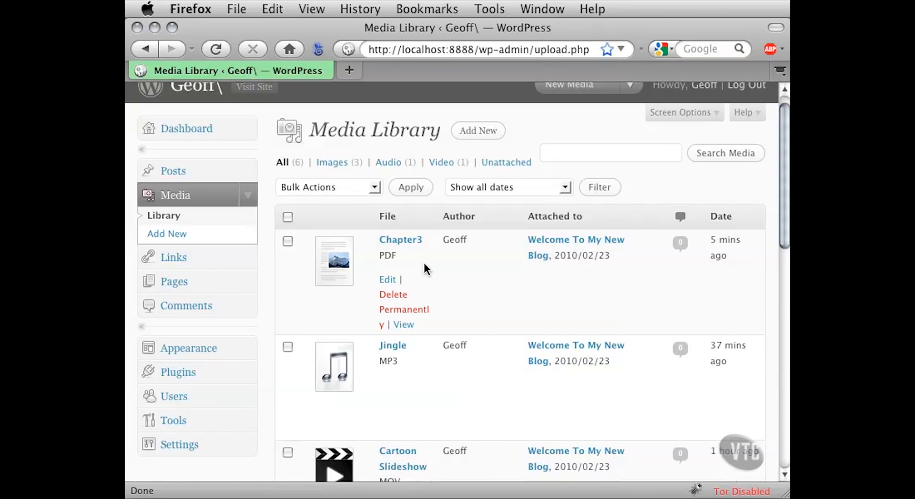
scroll(424, 262, up, 1)
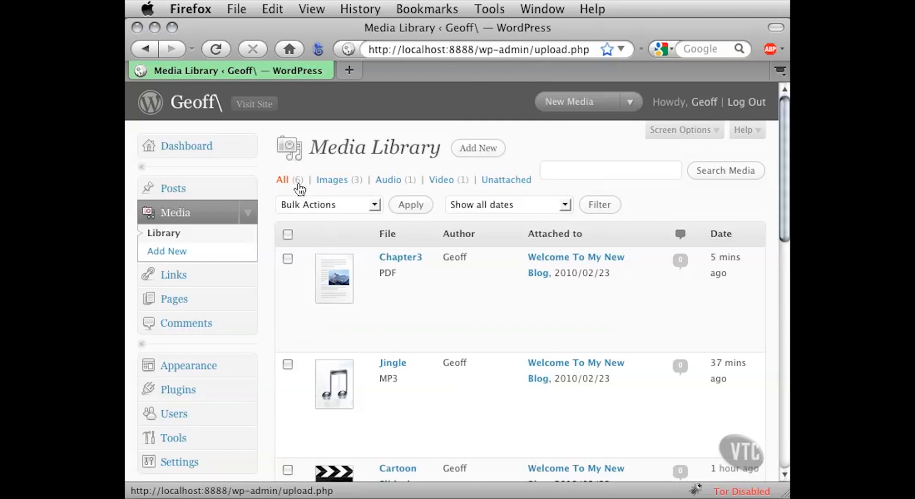
- Filter the Media Library by images, audio and video in turn, ending with all files listed again
click(329, 184)
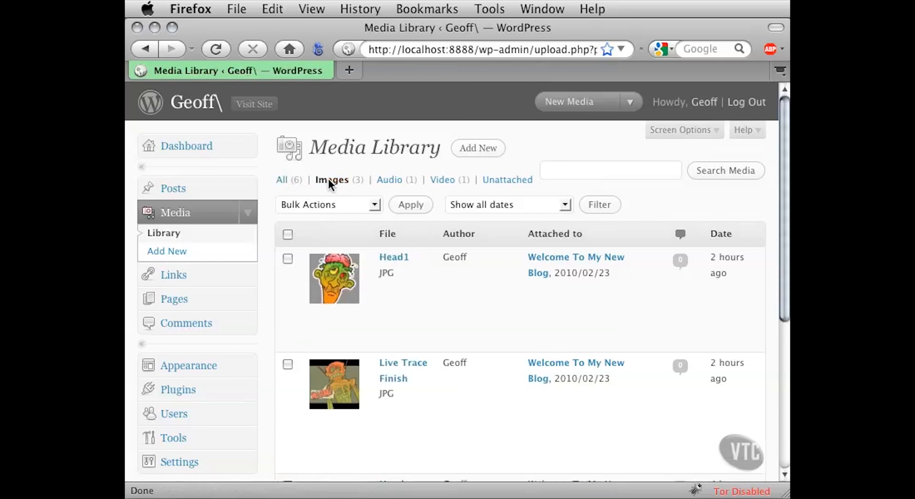
scroll(270, 305, down, 4)
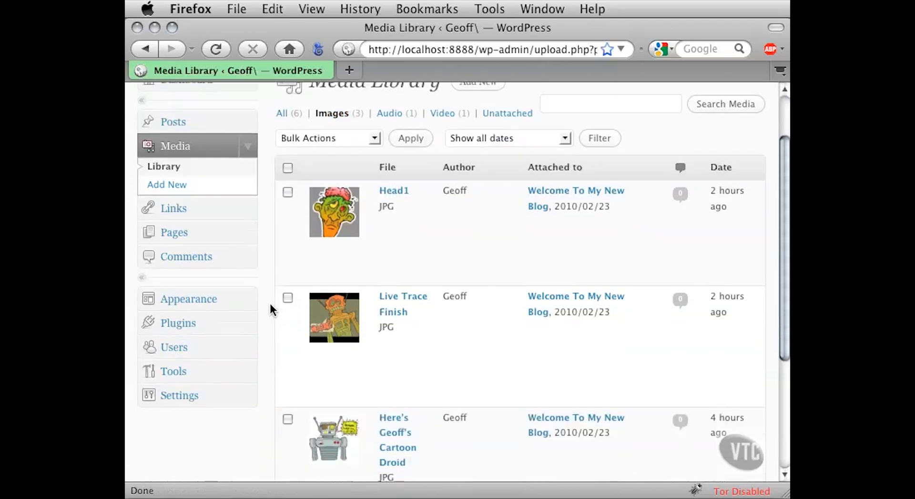
scroll(270, 305, up, 3)
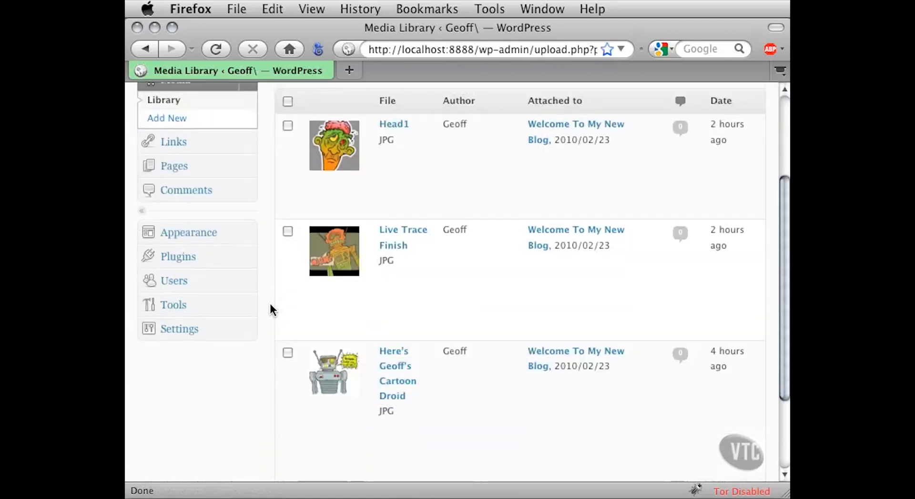
scroll(270, 304, up, 5)
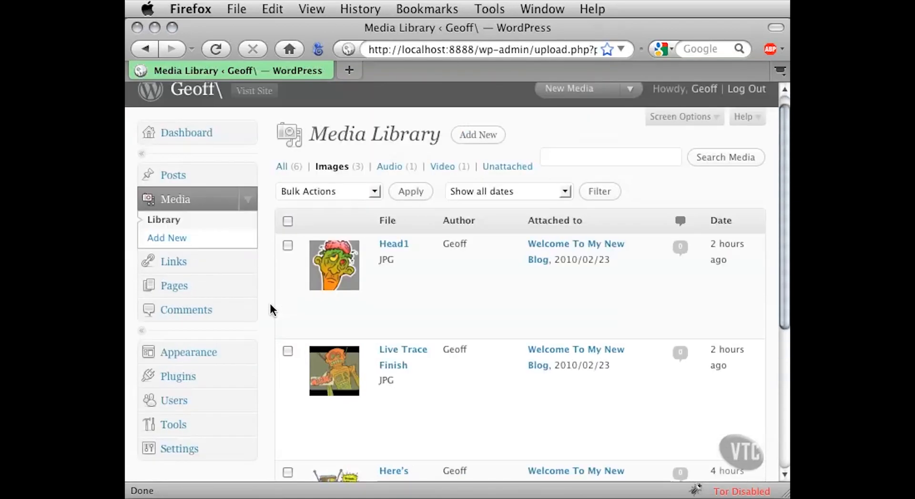
click(390, 169)
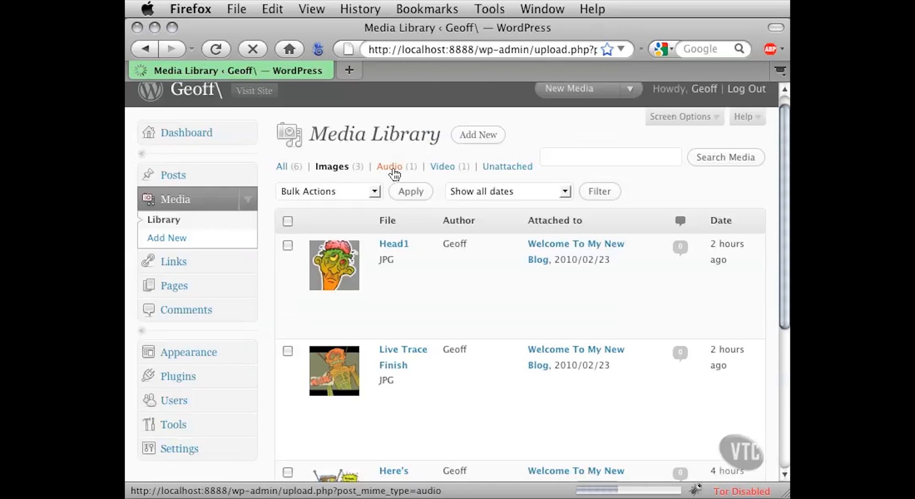
mouse_move(366, 271)
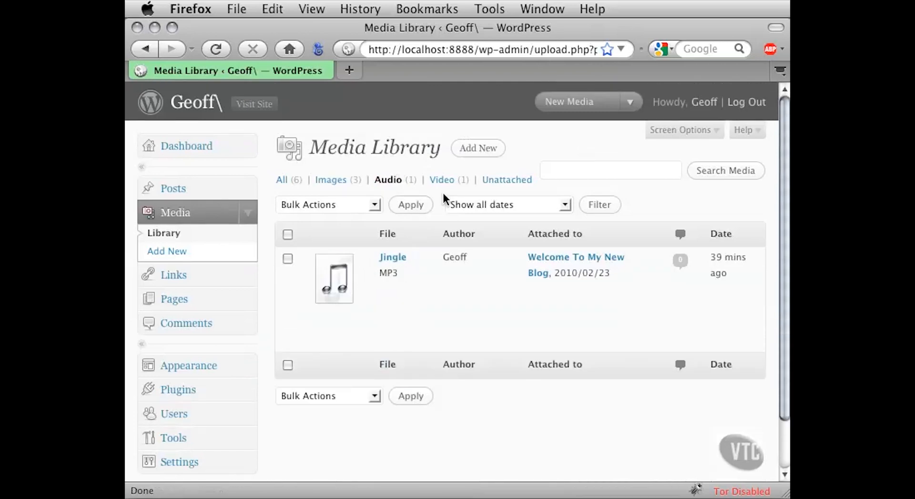
click(417, 206)
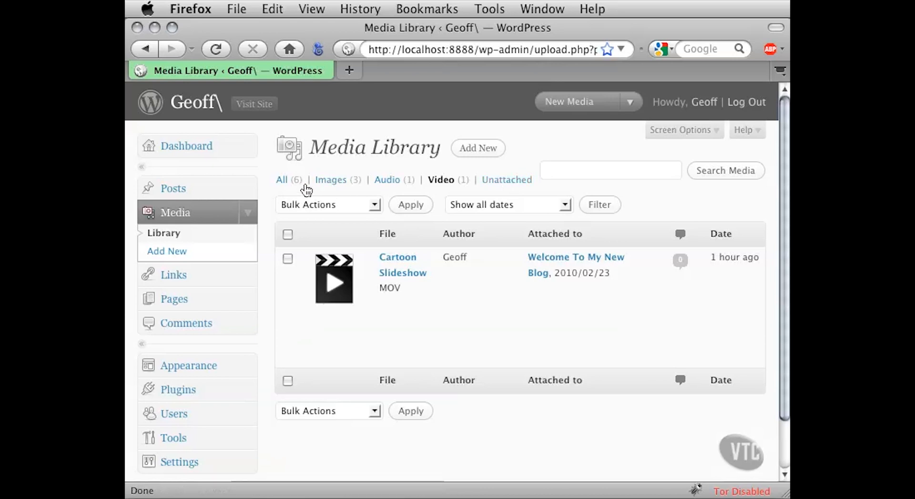
click(281, 180)
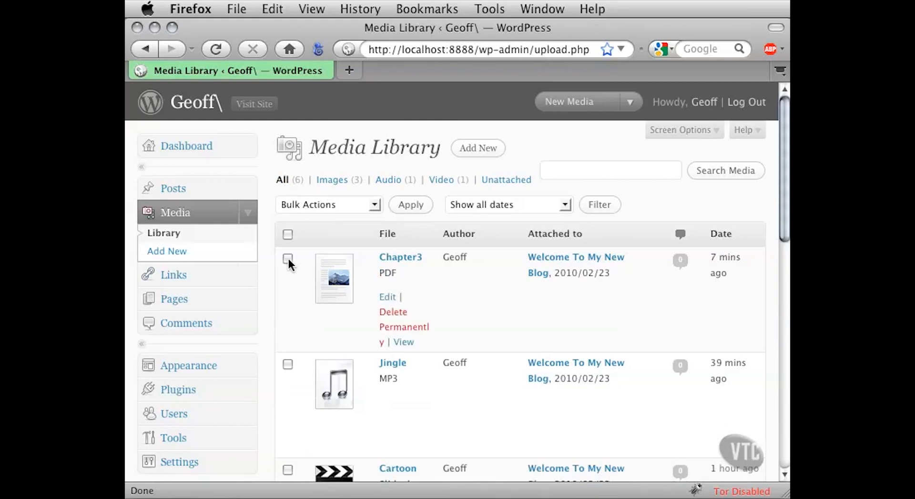
- Select the Chapter3, Jingle and Cartoon Slideshow files and check the available bulk actions without applying one
click(285, 365)
scroll(266, 364, down, 3)
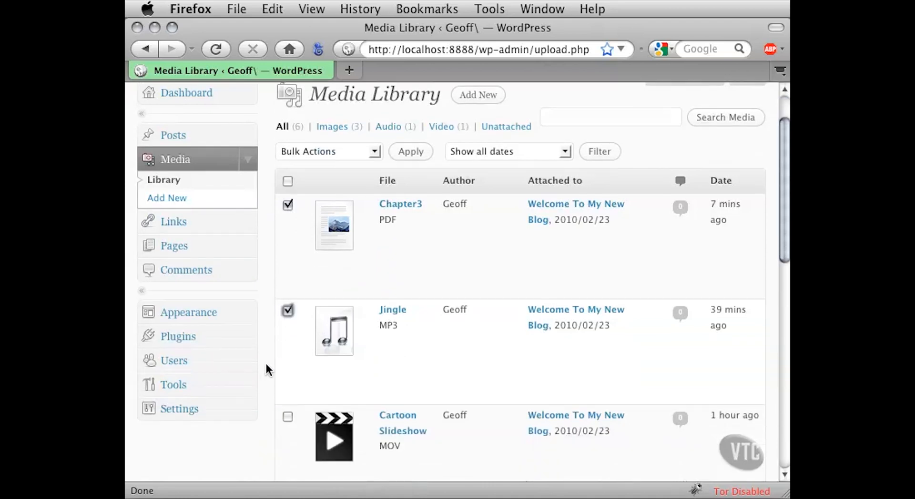
click(287, 403)
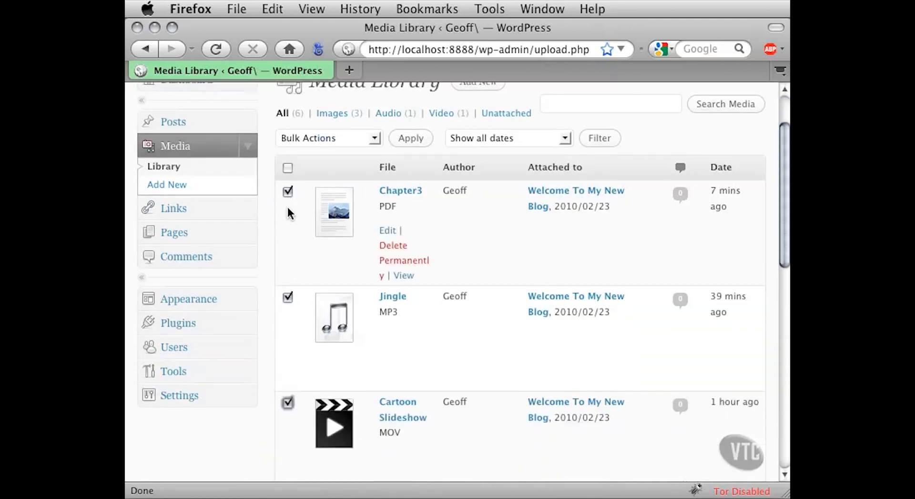
scroll(272, 286, up, 2)
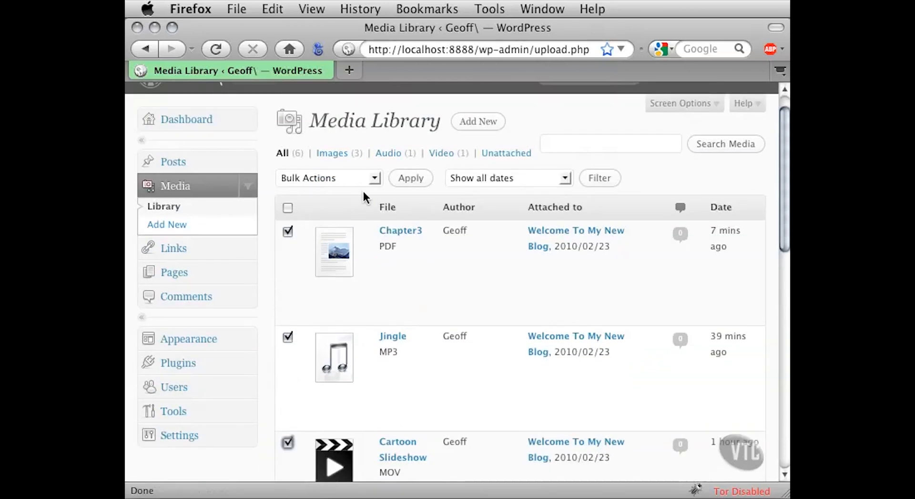
click(375, 179)
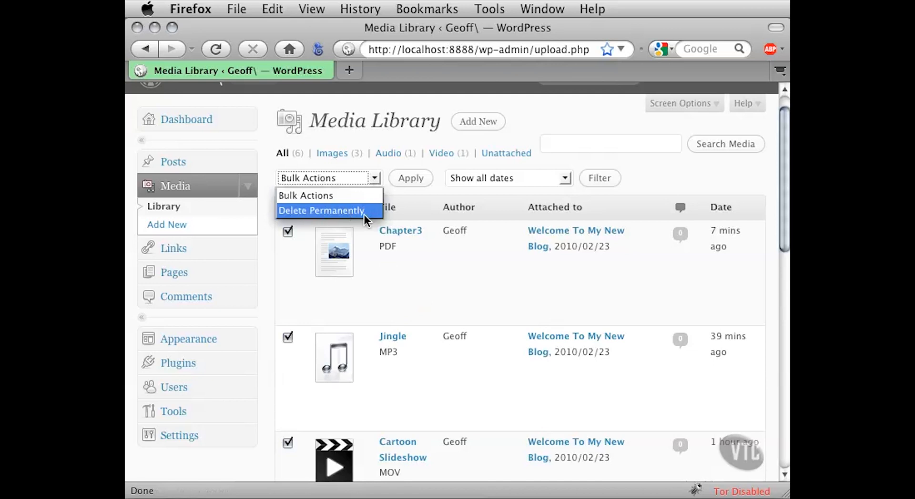
click(268, 226)
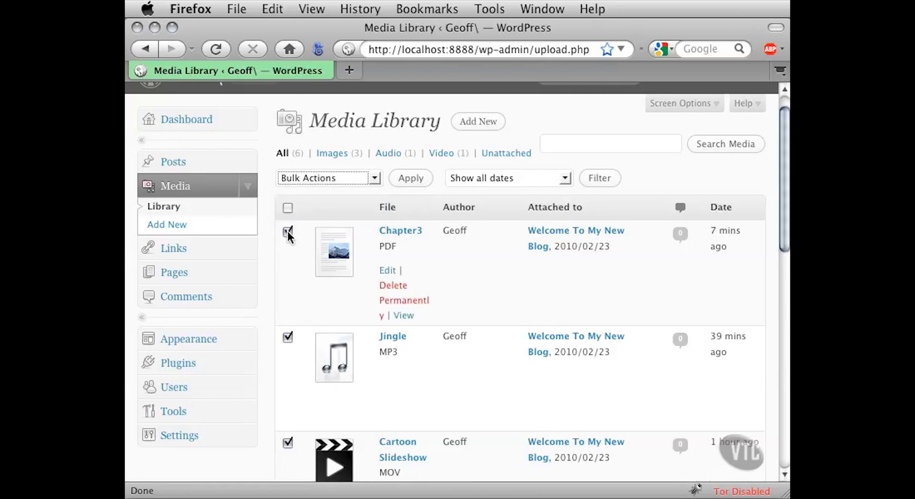
- Deselect the Chapter3, Jingle and Cartoon Slideshow files
click(288, 232)
click(287, 338)
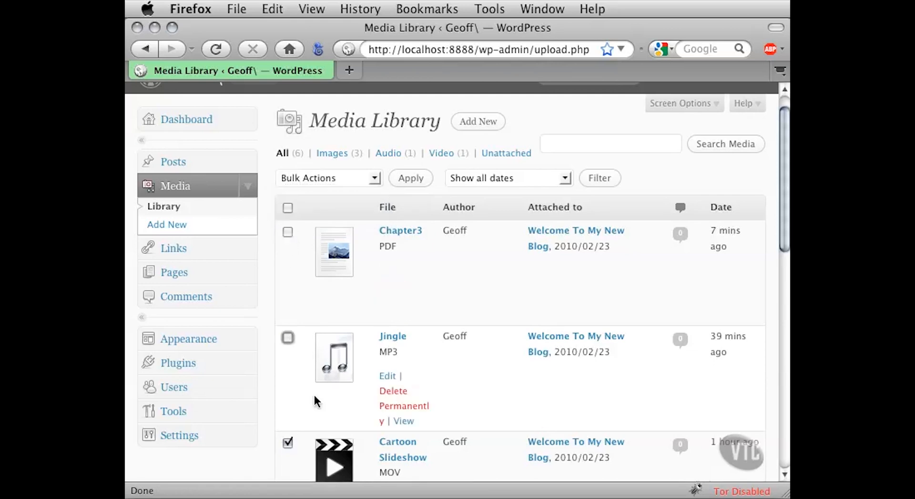
click(288, 444)
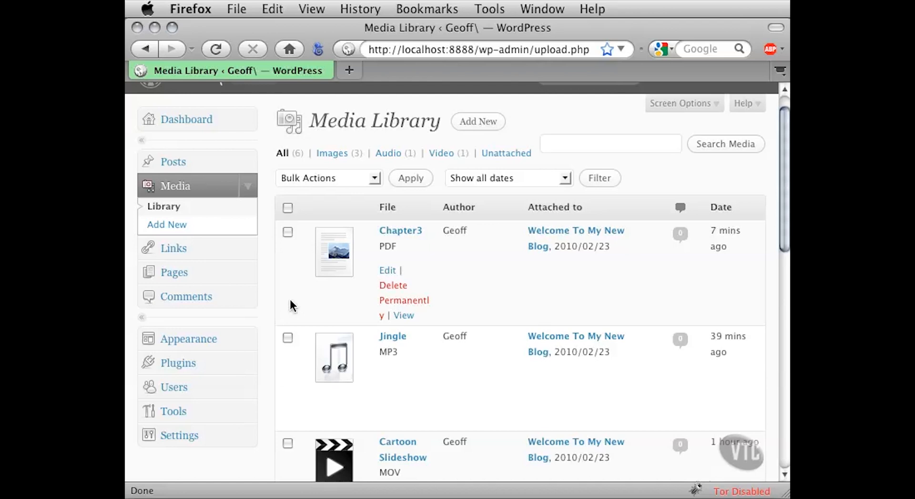
- Open the Head1 image for editing and review its title, alternate text, caption, description and file URL fields
scroll(267, 343, down, 10)
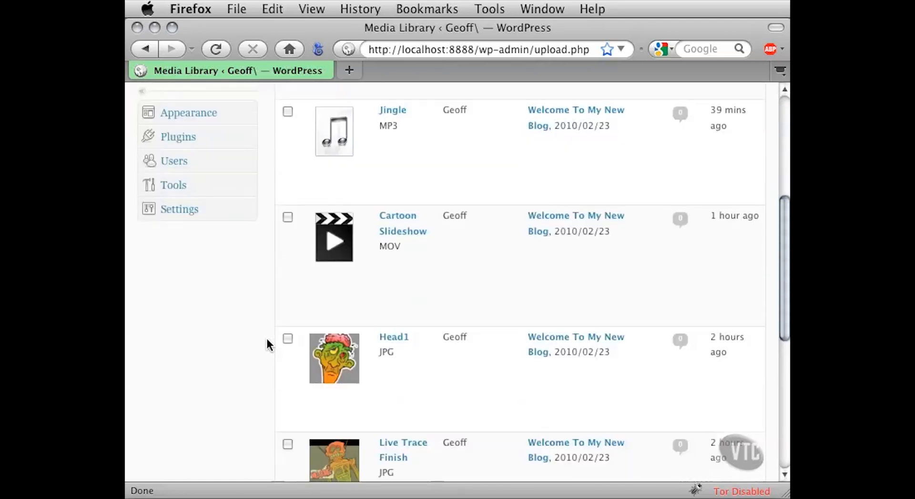
scroll(267, 343, down, 2)
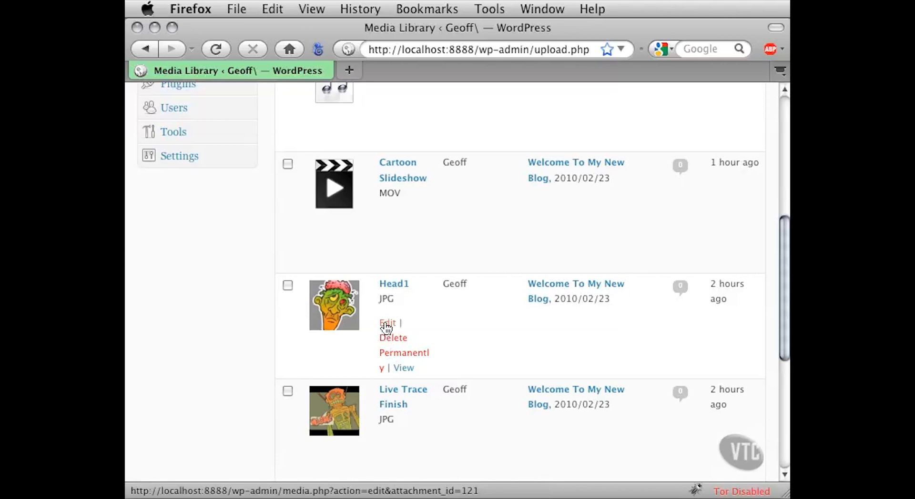
click(387, 328)
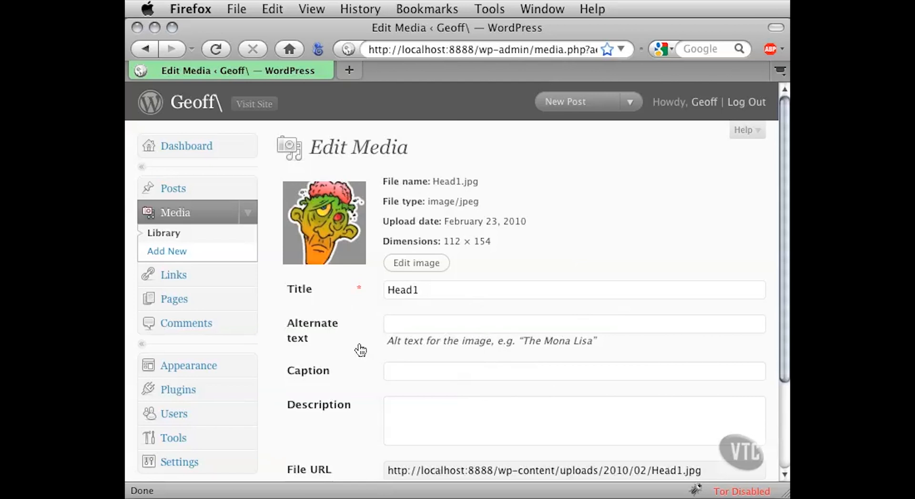
drag(415, 293, 377, 278)
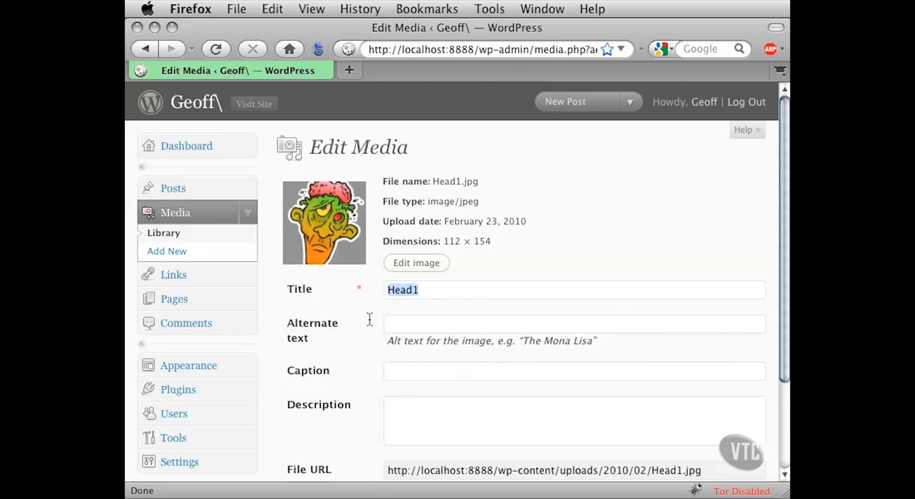
click(407, 324)
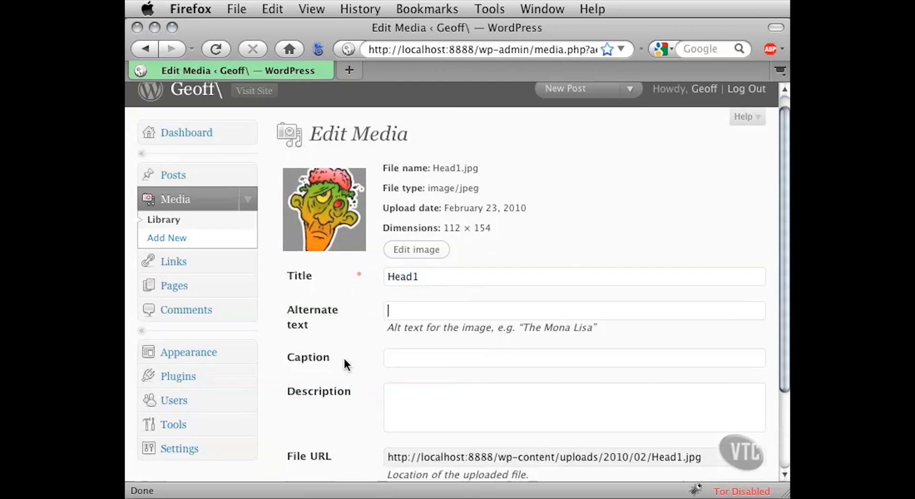
scroll(344, 365, down, 3)
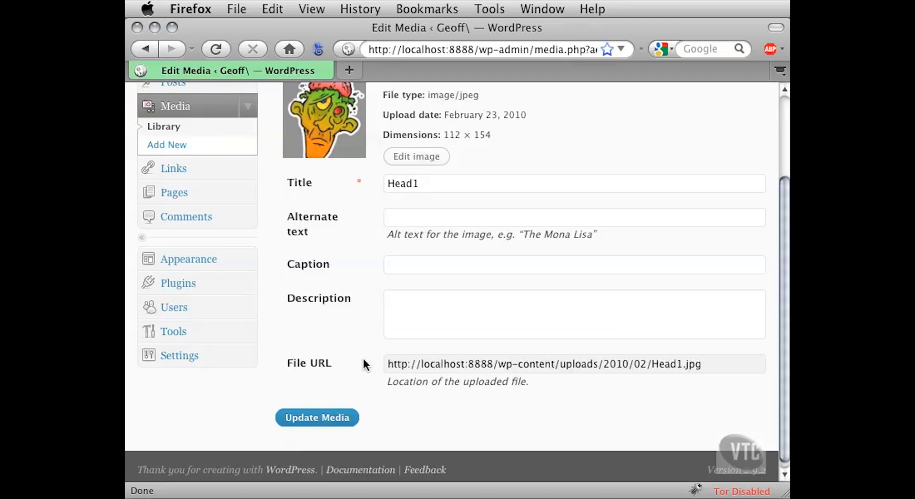
scroll(355, 352, up, 3)
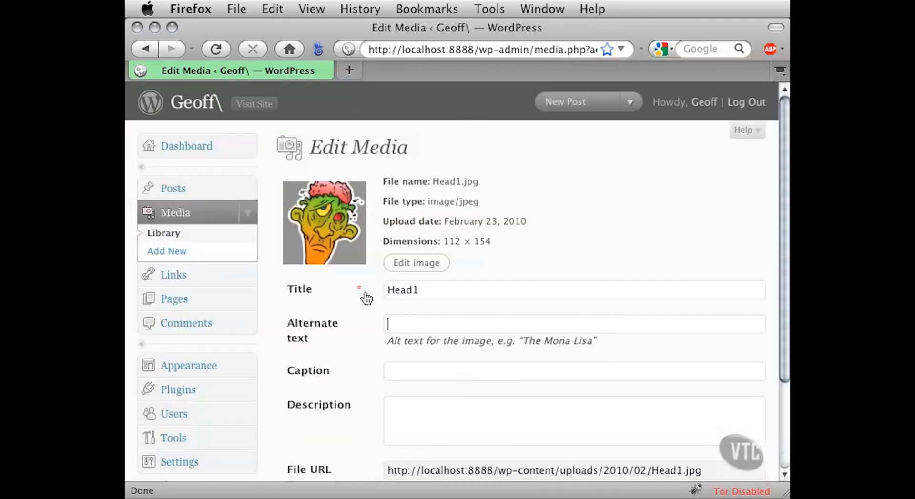
- Open Head1 in the image editor, review the scaling, cropping and thumbnail settings, and return to the Media Library
click(414, 266)
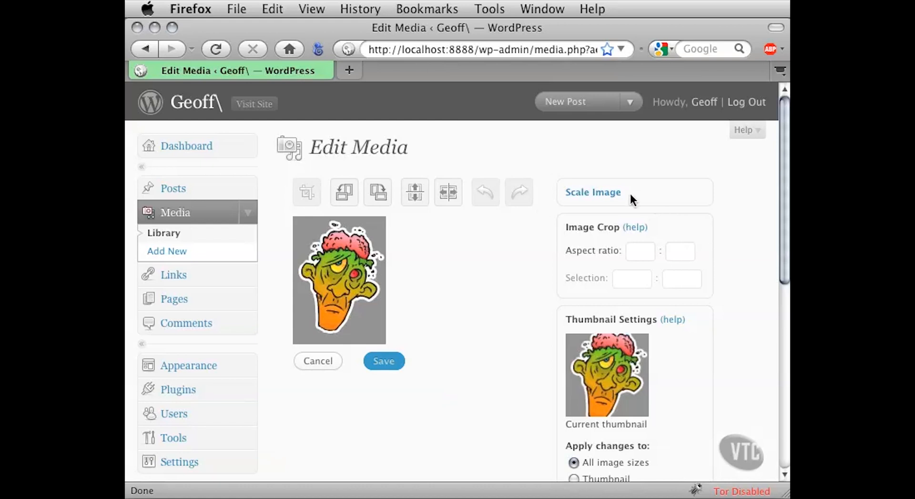
scroll(720, 359, down, 5)
scroll(721, 358, down, 4)
scroll(721, 358, up, 9)
click(174, 238)
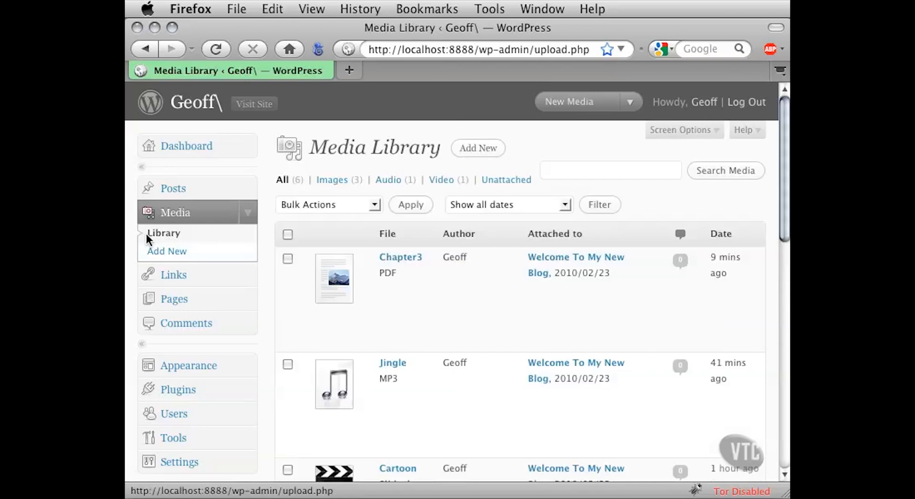
- Reopen the Head1 image in the image editor to view its editing tools, and go back to the Media Library
scroll(281, 405, down, 8)
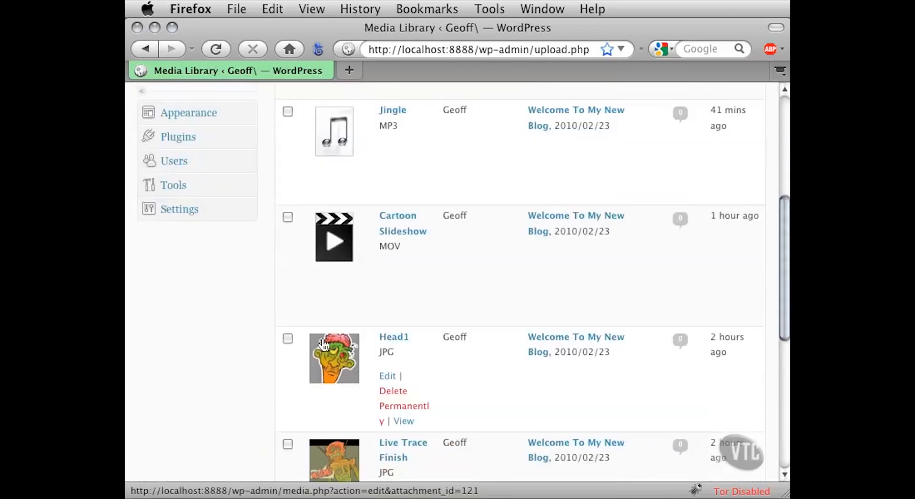
click(387, 379)
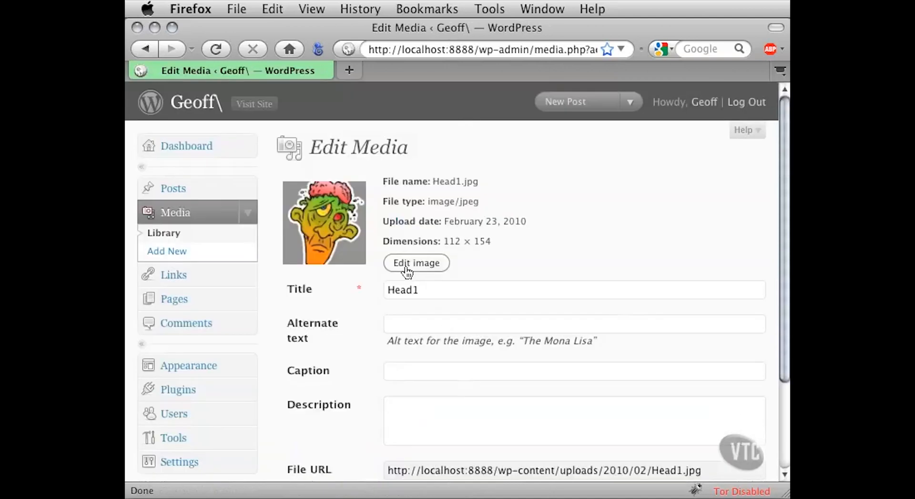
click(444, 266)
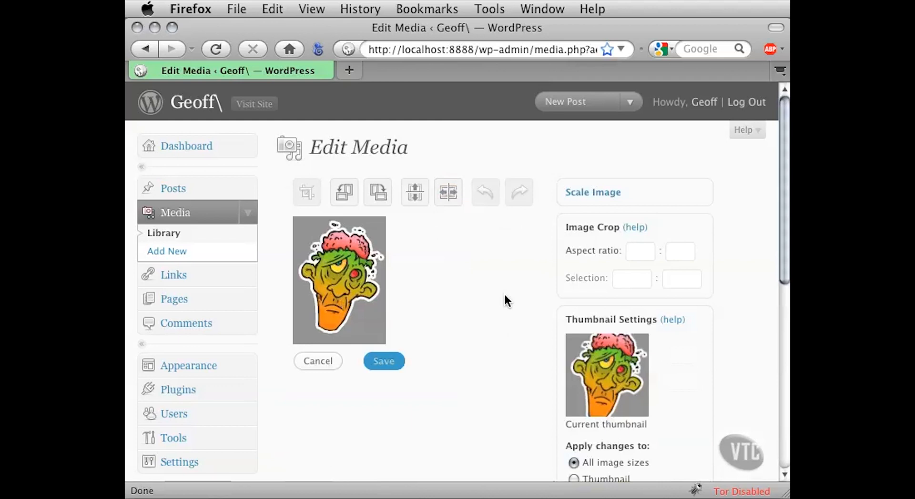
click(220, 237)
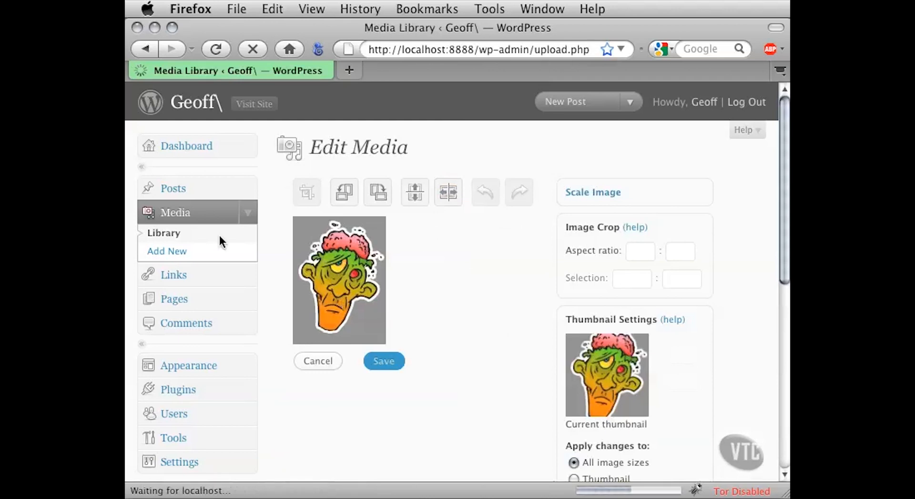